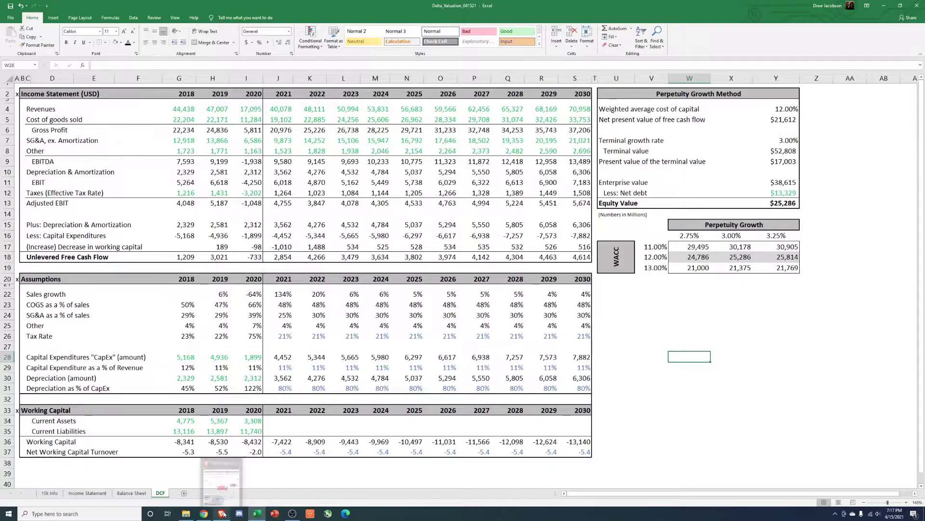
Bring the Yahoo Finance Delta (DAL) quote page up beside the DCF workbook
left_click(241, 499)
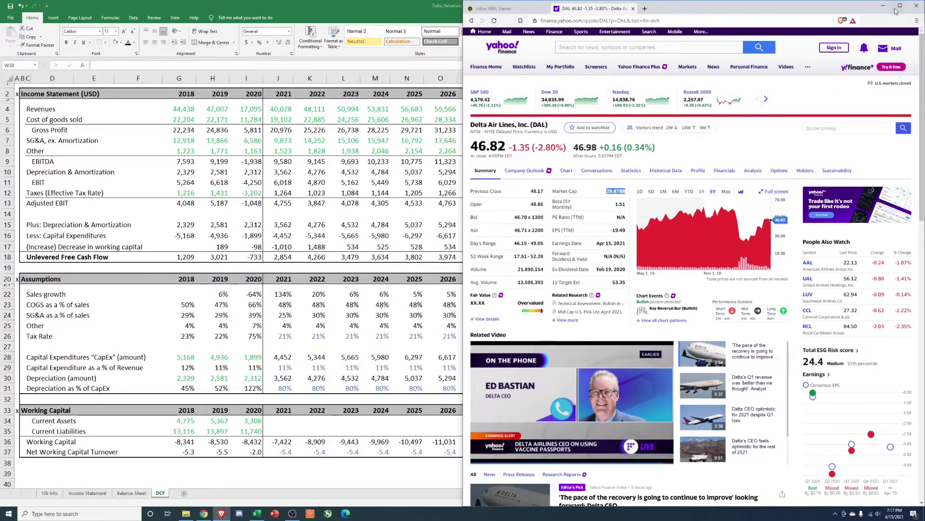
Maximize the browser and highlight Delta's 46.82 share price and 29.878B market cap
left_click(900, 8)
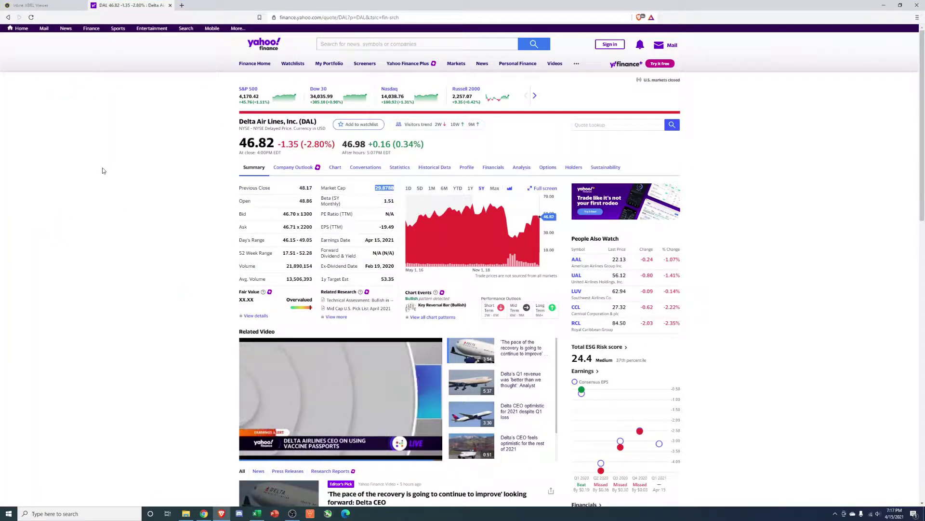
left_click_drag(240, 140, 276, 143)
left_click(165, 181)
left_click_drag(375, 188, 391, 189)
left_click(71, 224)
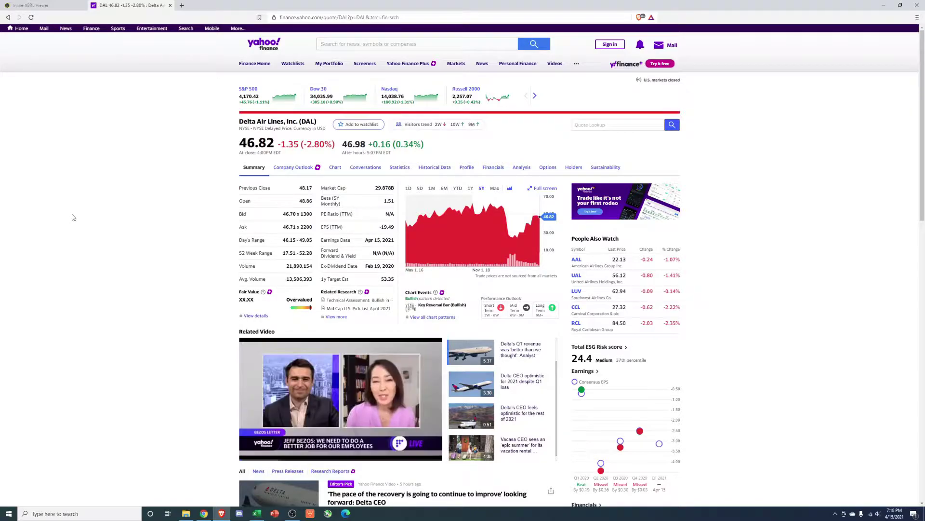
Glance at the top of Delta's 2020 10-K, then return to the DCF workbook
left_click(43, 4)
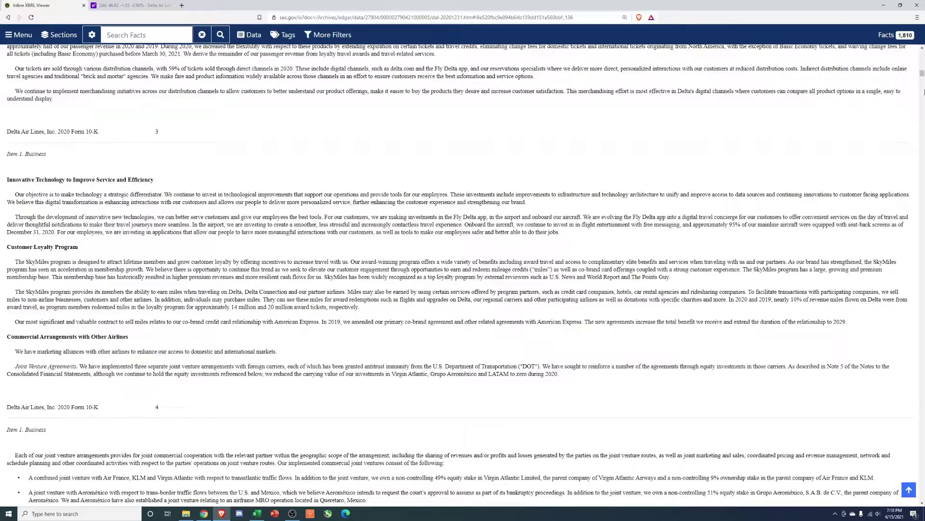
left_click_drag(920, 80, 918, 29)
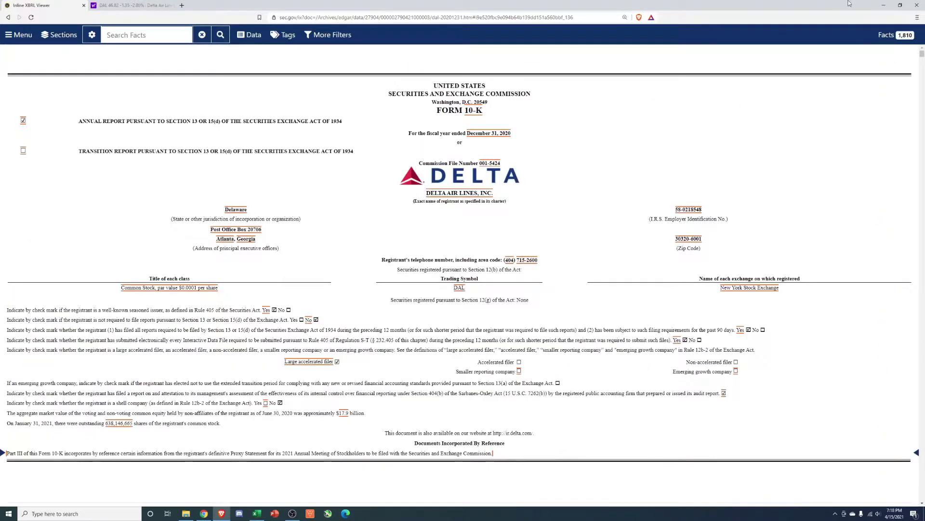
left_click(882, 5)
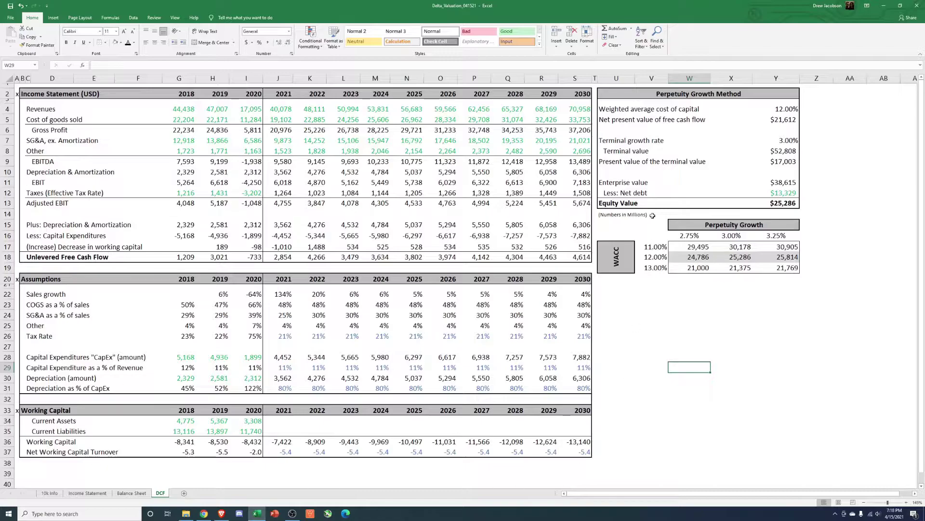
Inspect the WACC sensitivity table, then check Balance Sheet 2020 debt and finance leases (27,425)
left_click(696, 271)
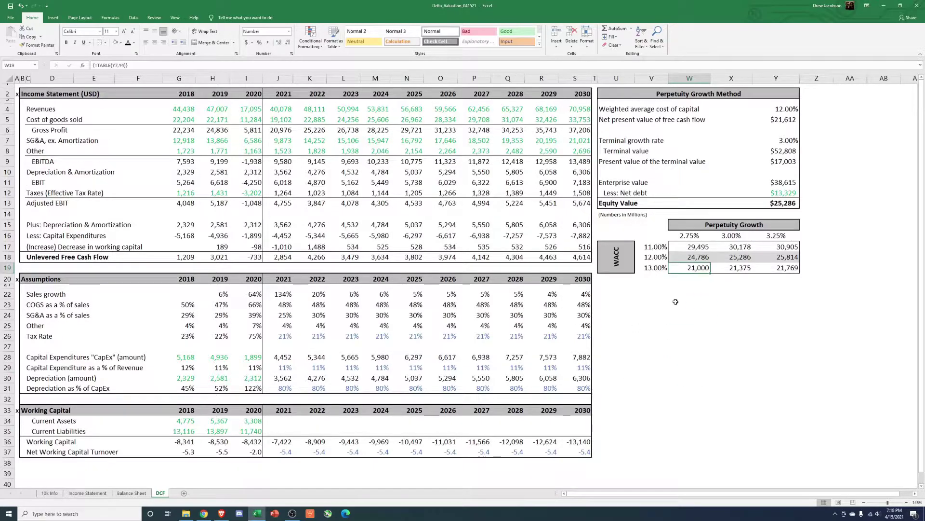
left_click(782, 248)
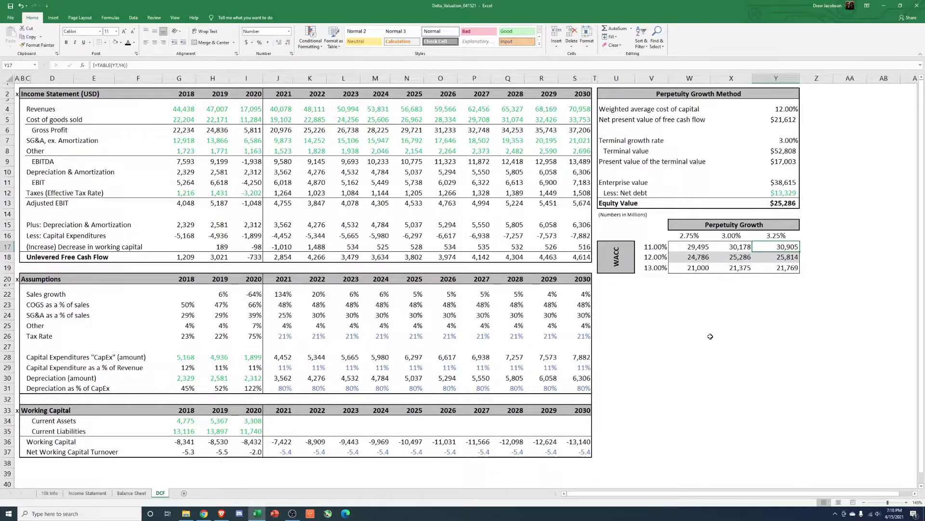
left_click(131, 492)
left_click(380, 281)
left_click(274, 365)
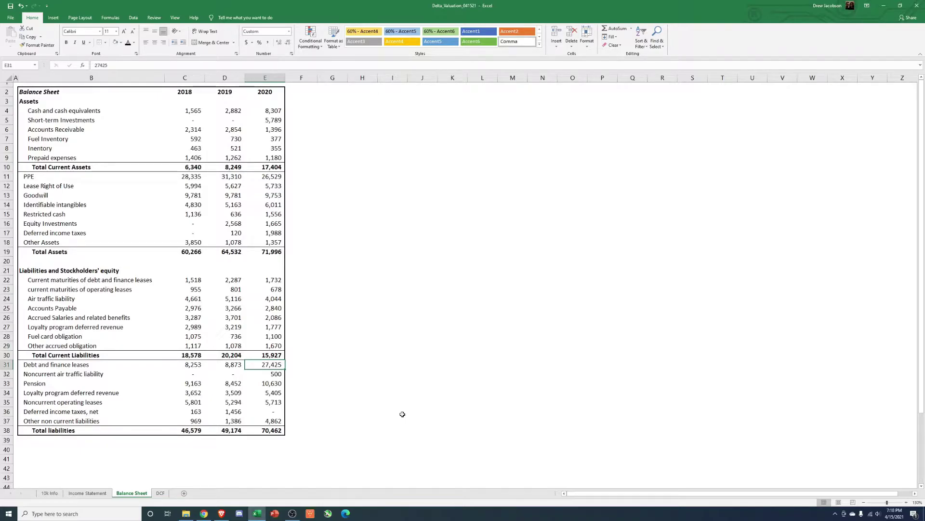
On the DCF sheet, select the 2018–2030 unlevered free cash flows in row 18
left_click(161, 493)
left_click(247, 257)
left_click_drag(282, 257, 423, 257)
left_click_drag(174, 260, 212, 257)
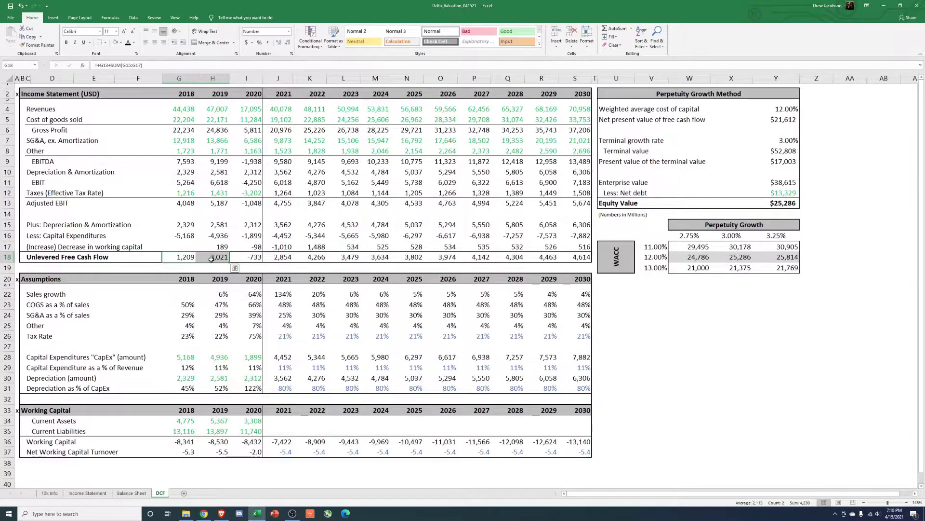
left_click_drag(276, 258, 576, 257)
Recheck Balance Sheet debt in E31, then reselect the 2021–2030 free cash flow forecast
left_click(132, 493)
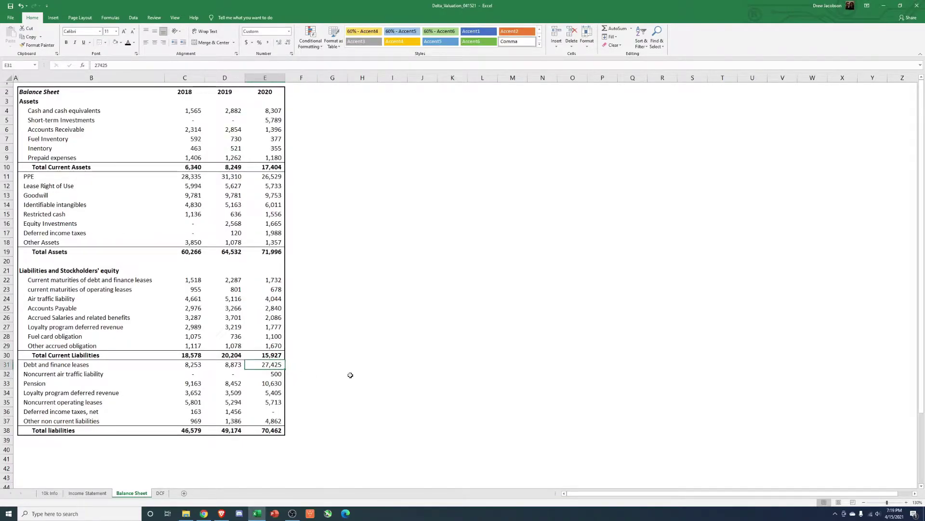
left_click(332, 367)
left_click(278, 366)
left_click(161, 492)
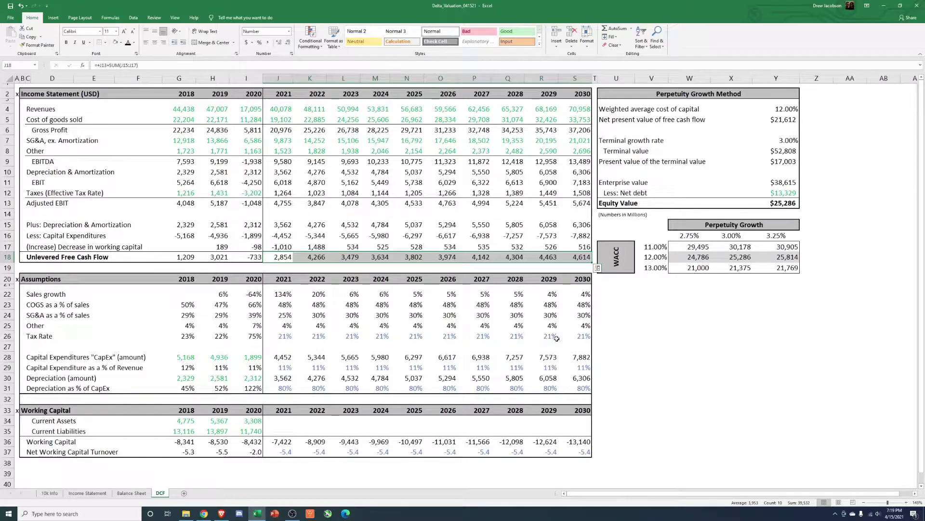
left_click_drag(281, 256, 572, 258)
left_click(632, 326)
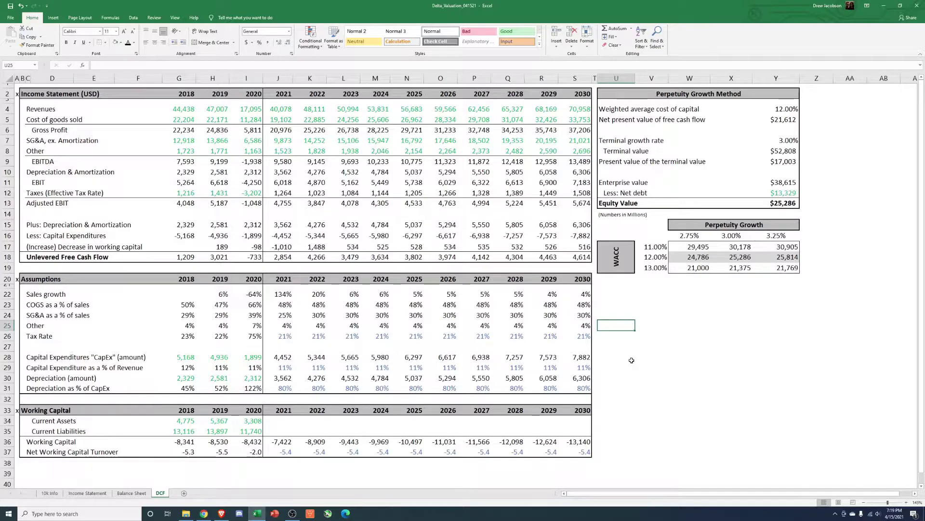
Open the Income Statement and select the 2018–2020 operating expense block
left_click(75, 494)
scroll(141, 323, "up", 15)
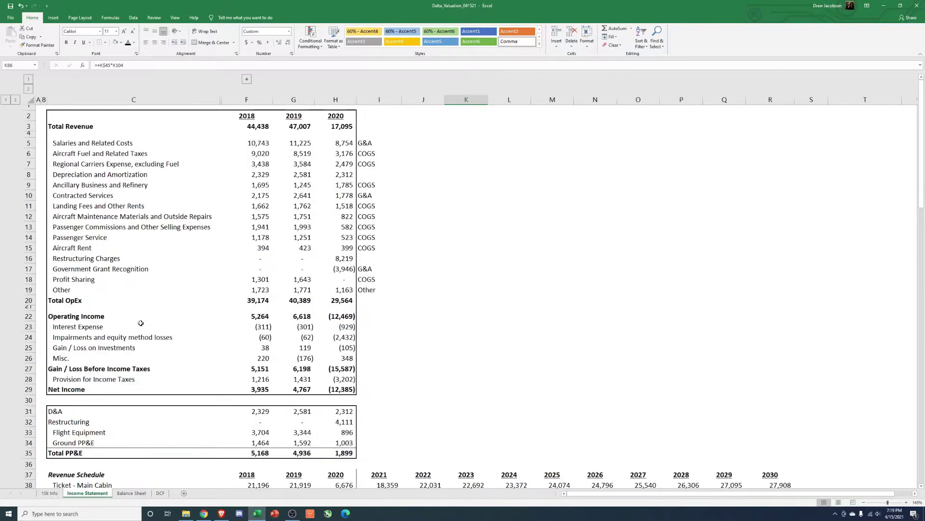
left_click(465, 205)
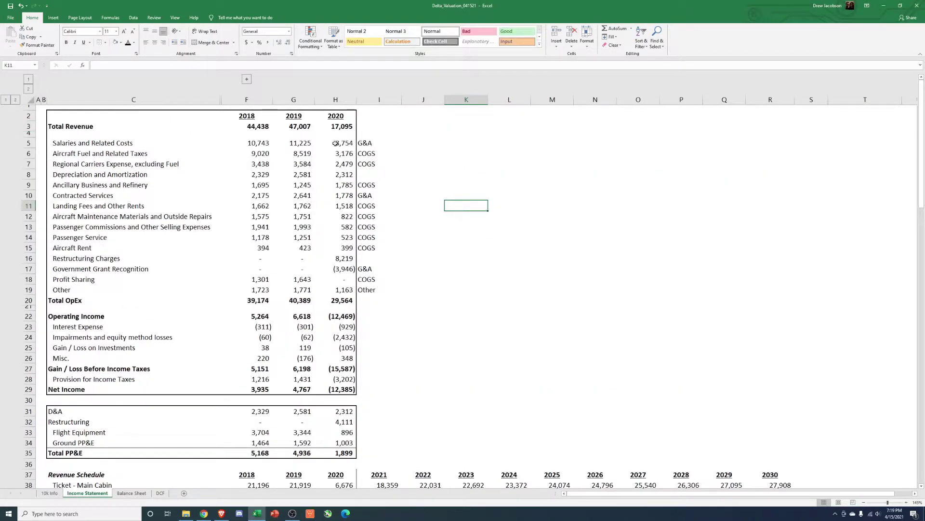
mouse_move(69, 143)
left_mouse_down()
mouse_move(260, 180)
mouse_move(386, 292)
mouse_move(352, 291)
left_mouse_up()
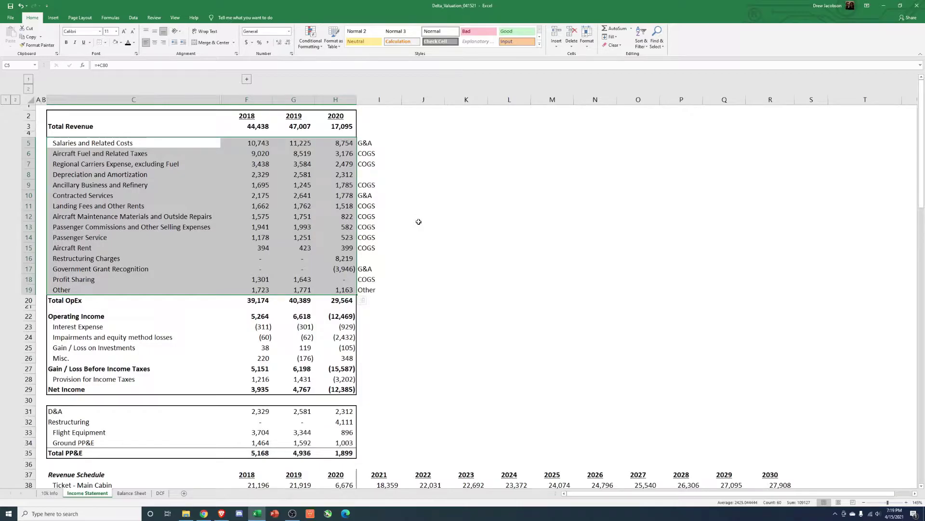
left_click(160, 492)
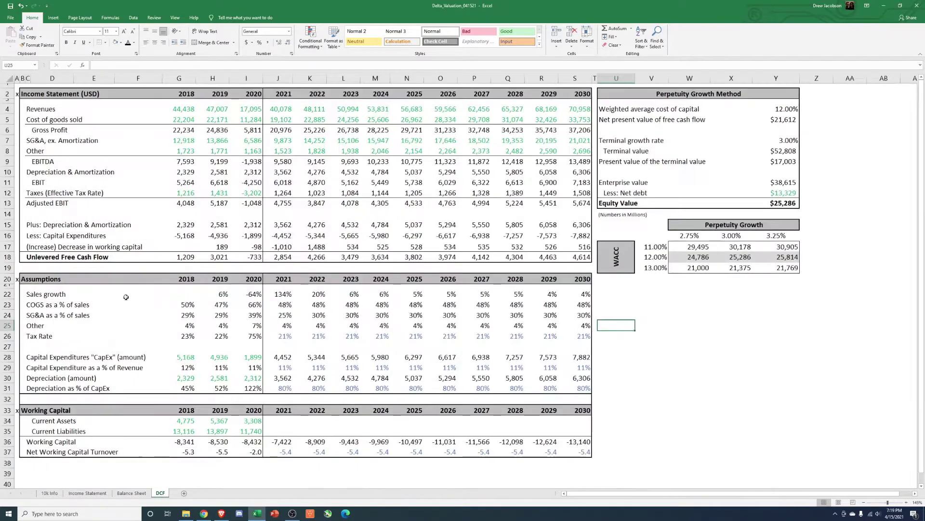
left_click(97, 492)
left_click_drag(68, 146, 397, 289)
left_click(467, 289)
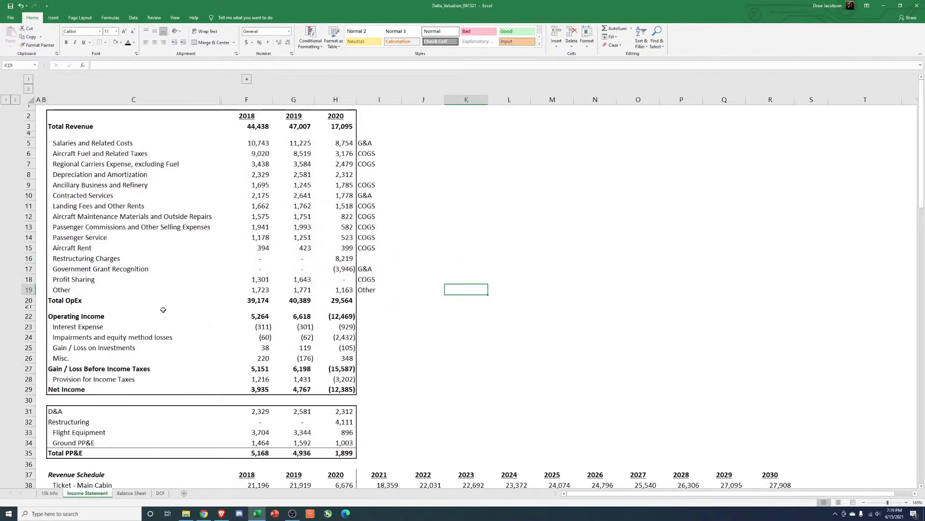
Check 2018–2020 Total Revenue, the 2019–2020 Total OpEx sums, and 2020 Government Grant Recognition
left_click(265, 129)
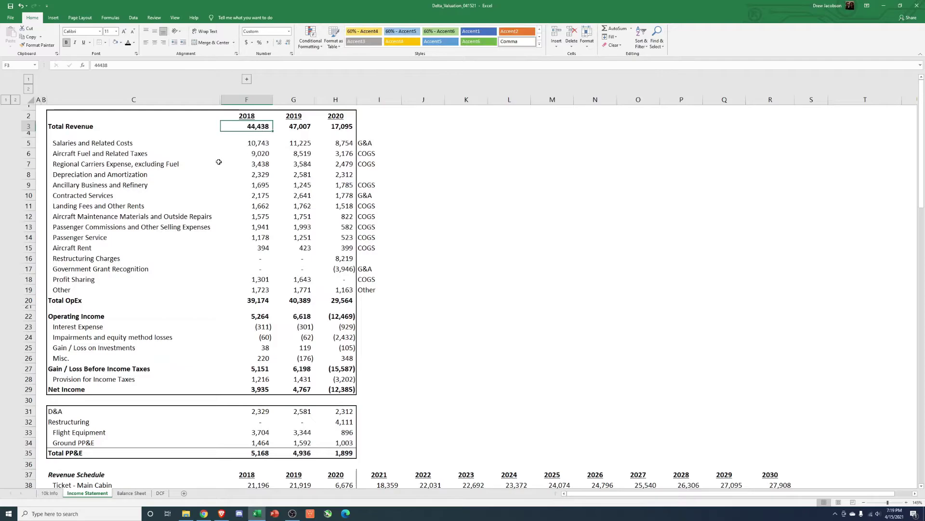
left_click(296, 128)
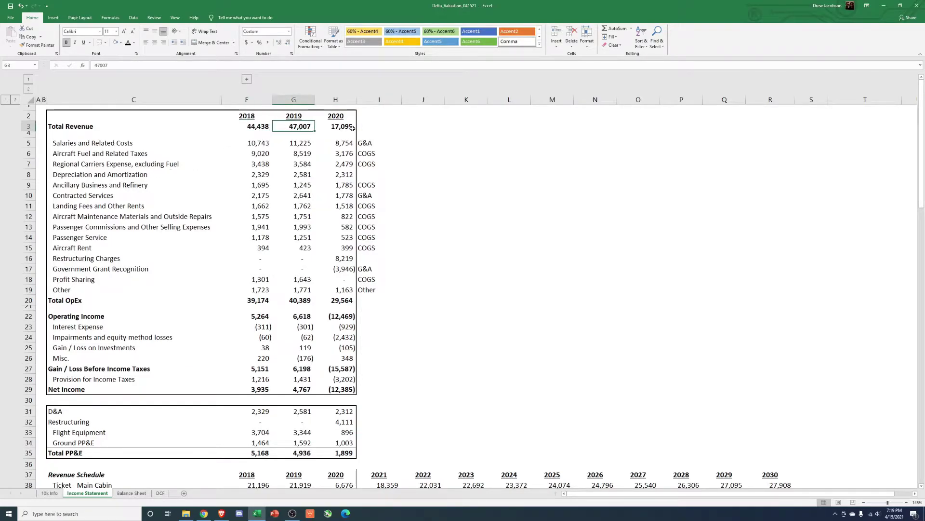
left_click(350, 125)
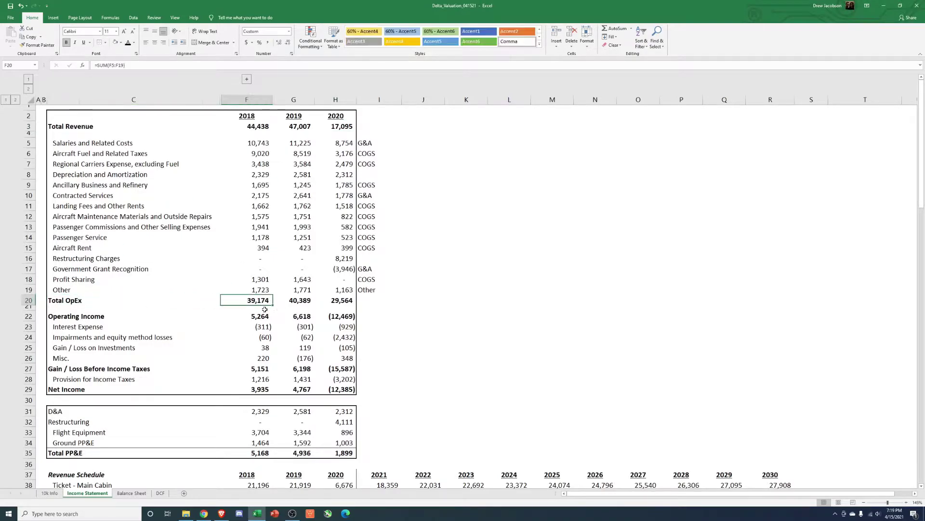
left_click(306, 302)
left_click(343, 303)
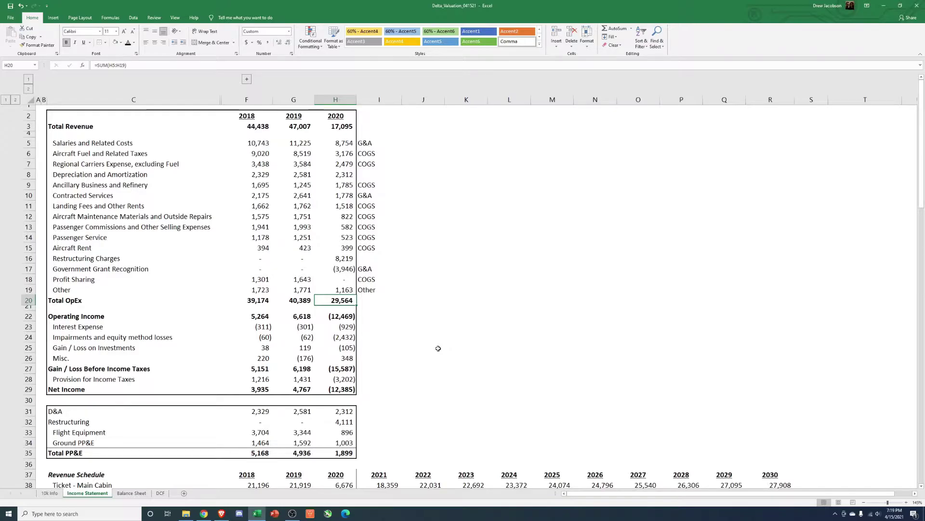
left_click(296, 300)
left_click(345, 303)
left_click(348, 273)
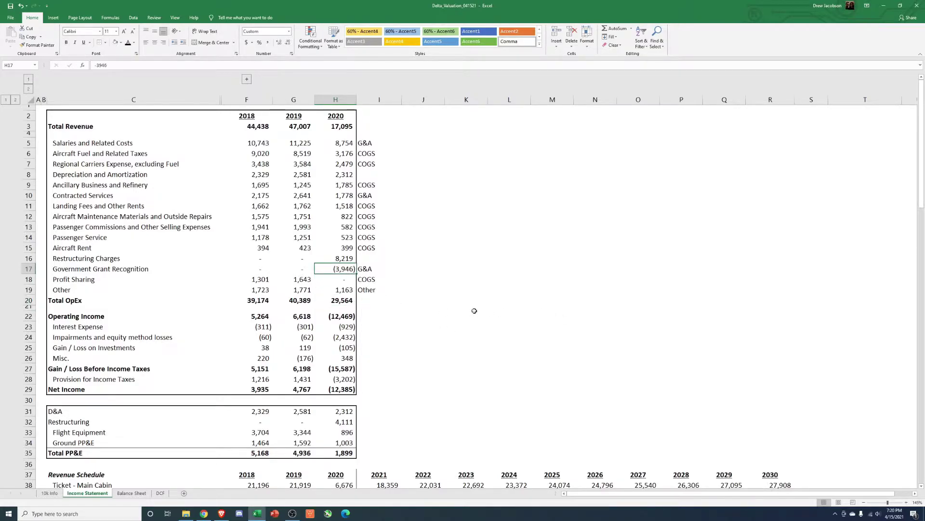
key("Down")
key("Down")
key("Down")
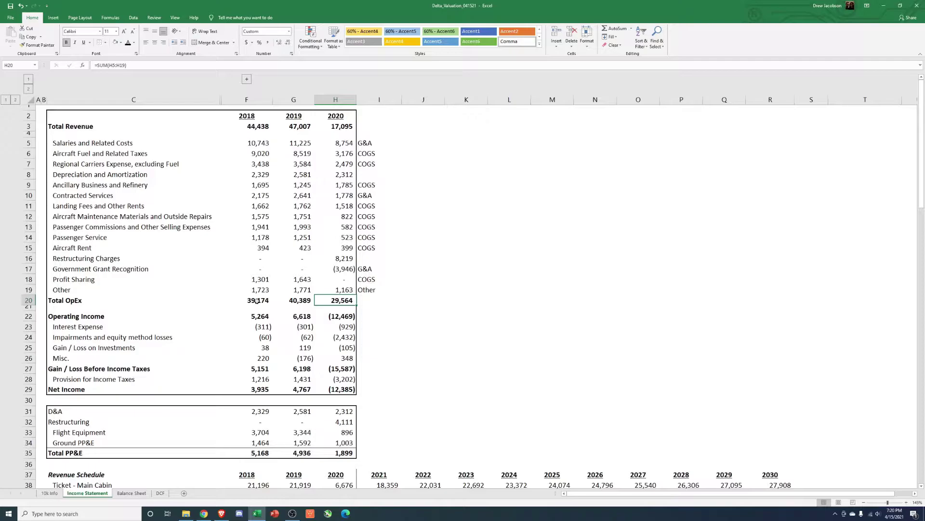
Reselect operating expenses and cancel the accidental move of 2018 Total OpEx (F20) onto G20
left_click_drag(248, 149, 343, 291)
left_click(410, 314)
left_click(267, 299)
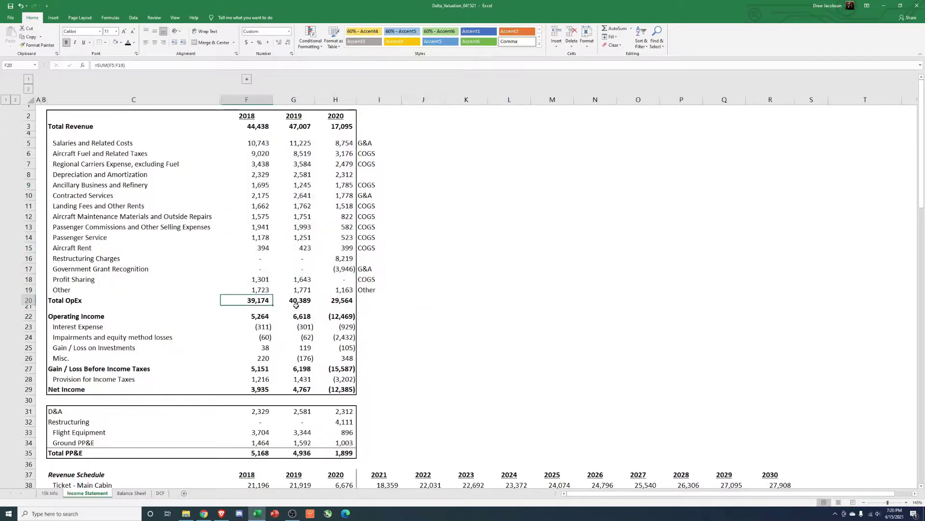
left_click_drag(273, 302, 297, 304)
left_click(480, 278)
left_click(466, 306)
Check the 2018–2020 Interest Expense figures, including 2020's (929)
scroll(230, 304, "down", 2)
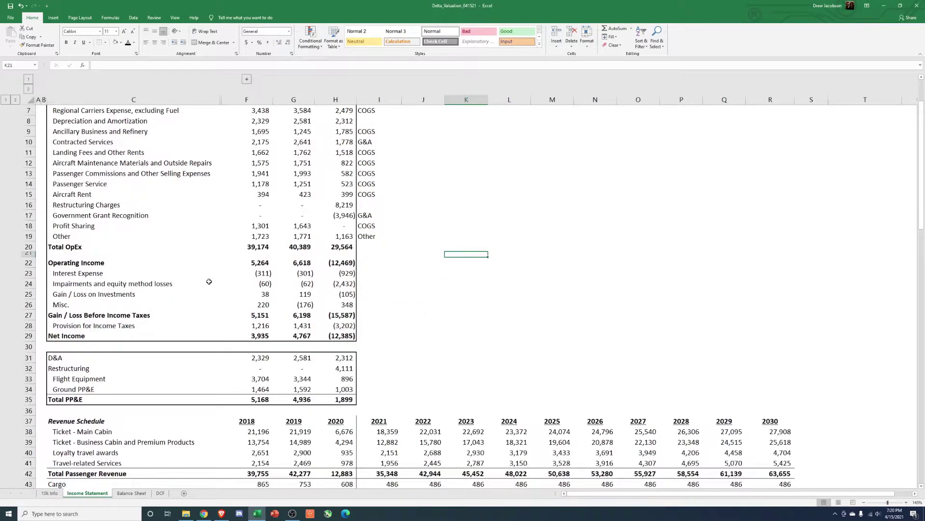
left_click_drag(262, 273, 344, 274)
left_click(419, 294)
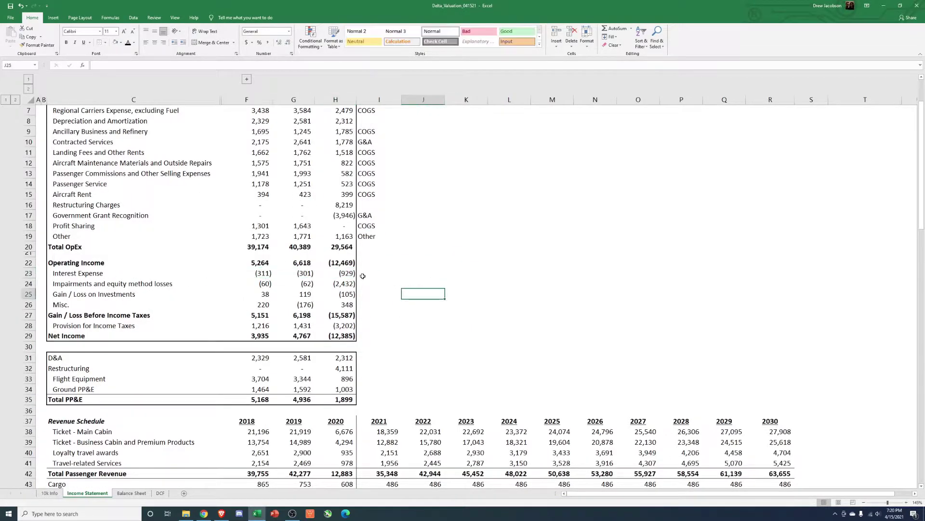
left_click(351, 273)
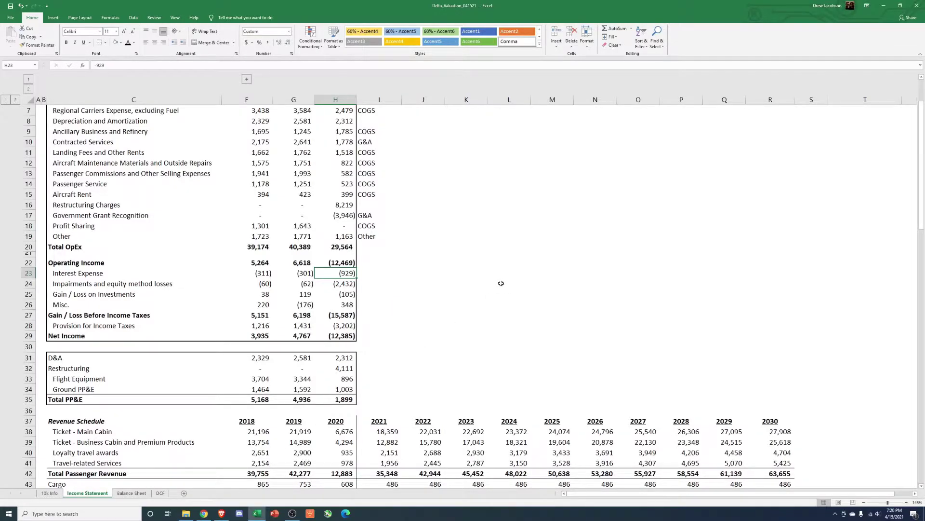
left_click(508, 294)
scroll(508, 293, "down", 2)
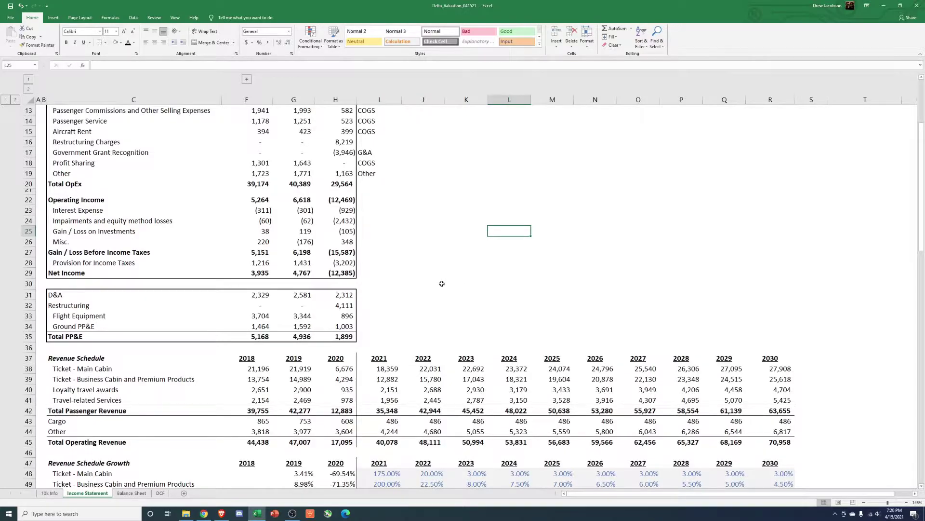
left_click_drag(71, 298, 361, 304)
left_click(462, 293)
left_click_drag(257, 292, 342, 294)
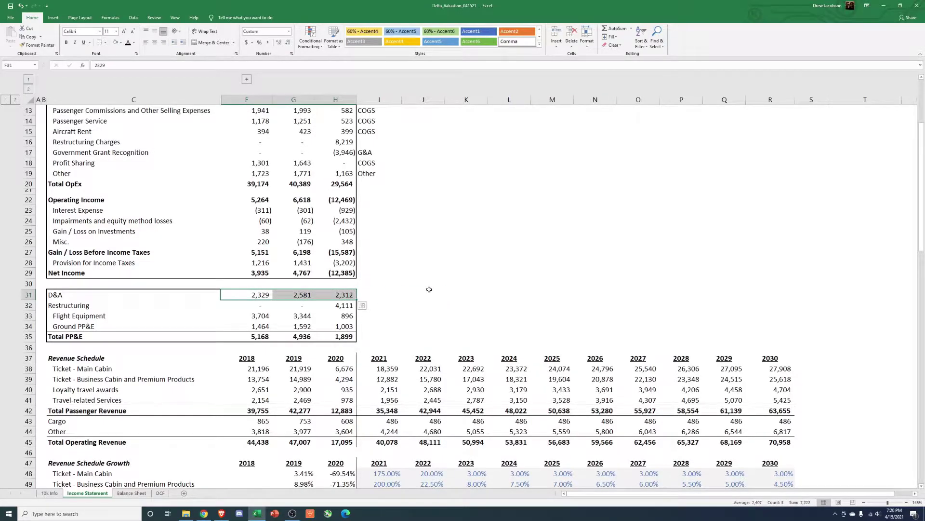
left_click_drag(260, 337, 344, 337)
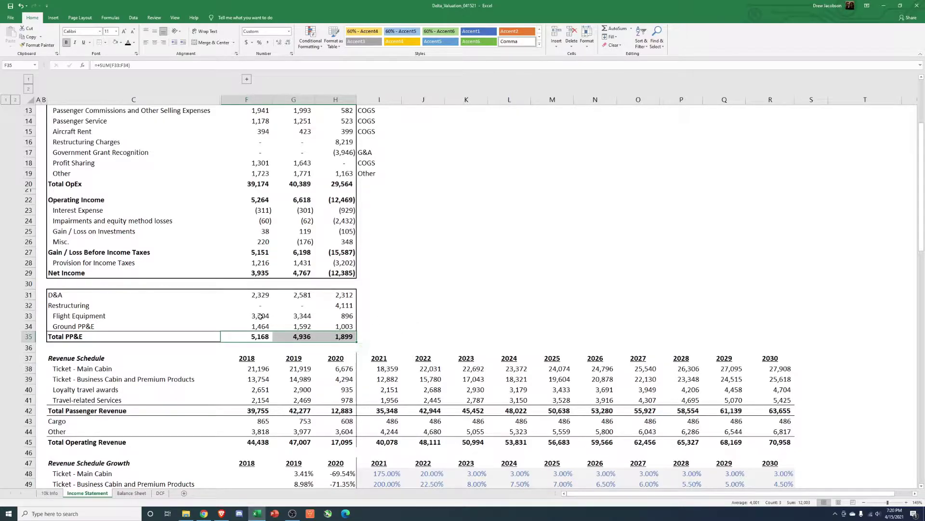
left_click_drag(258, 315, 343, 316)
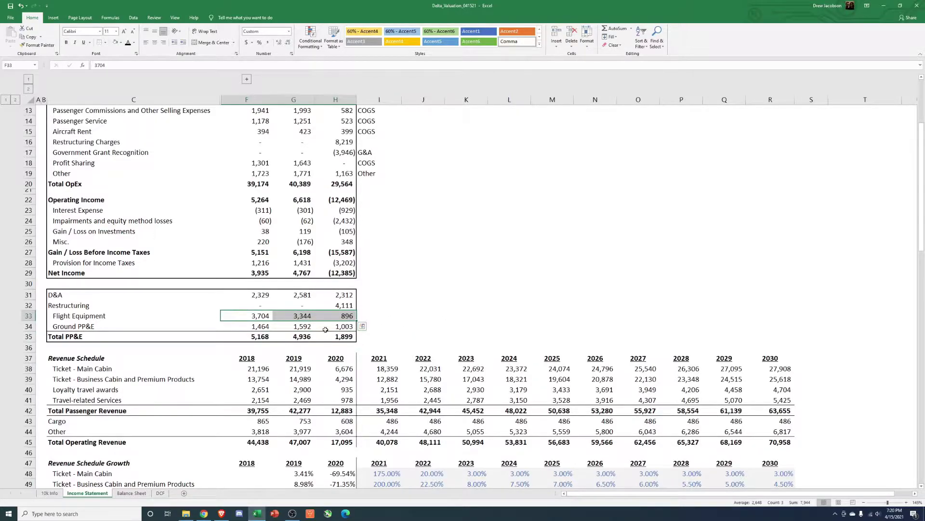
left_click_drag(261, 327, 339, 326)
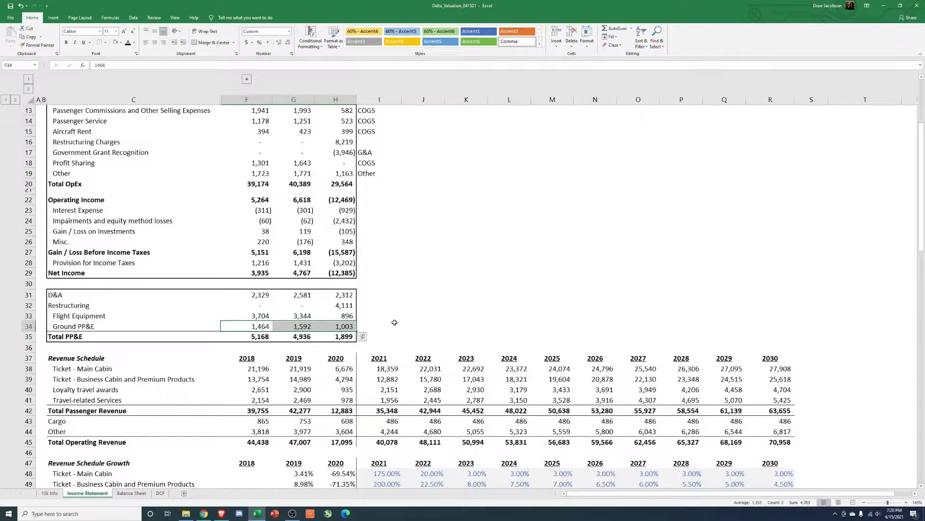
left_click(394, 322)
left_click(393, 309)
left_click(427, 307)
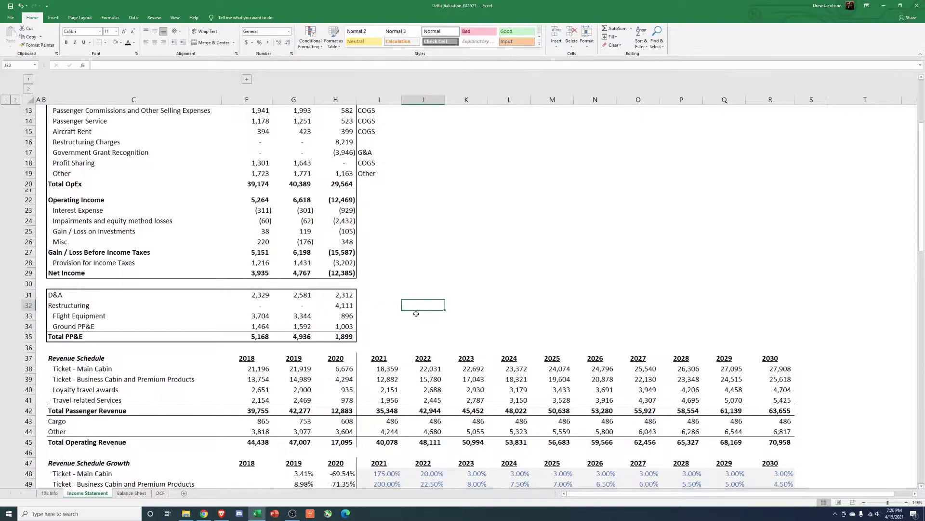
left_click(467, 314)
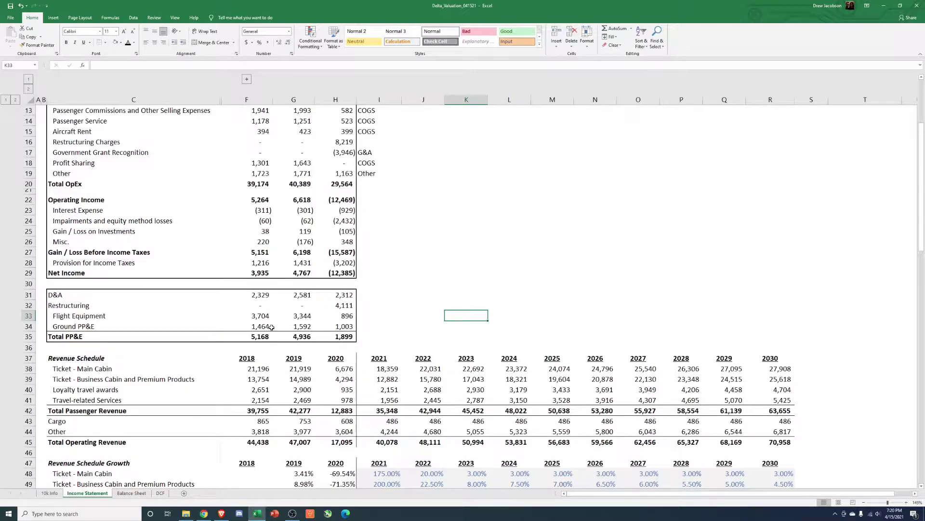
left_click_drag(273, 327, 337, 326)
left_click(473, 322)
scroll(473, 322, "down", 6)
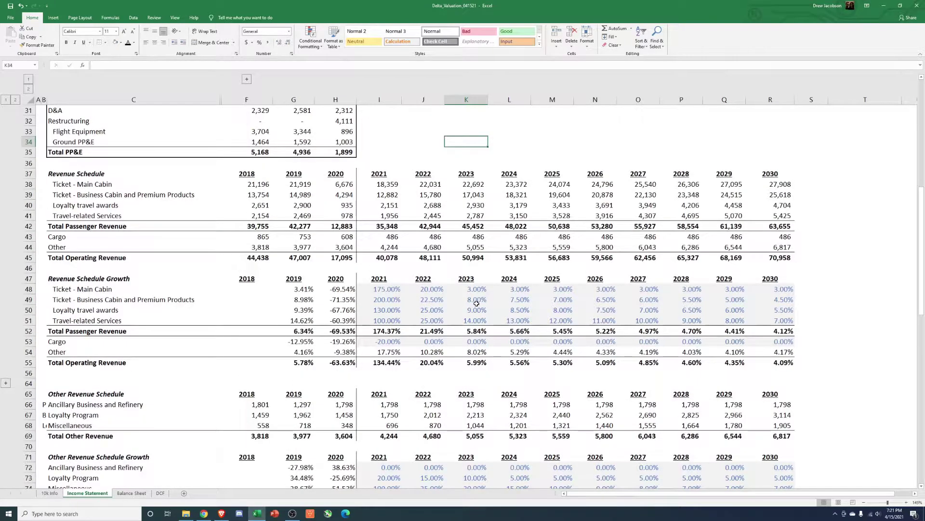
left_click(392, 292)
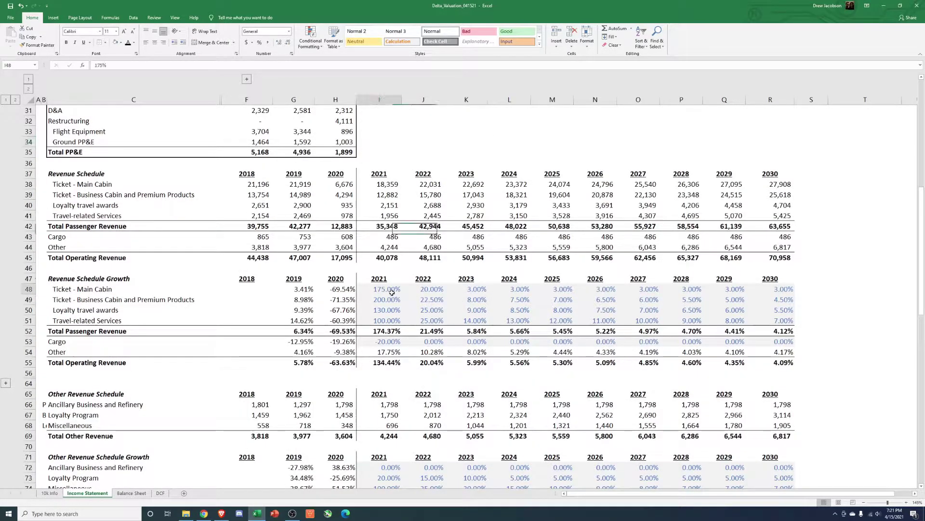
left_click_drag(392, 292, 783, 320)
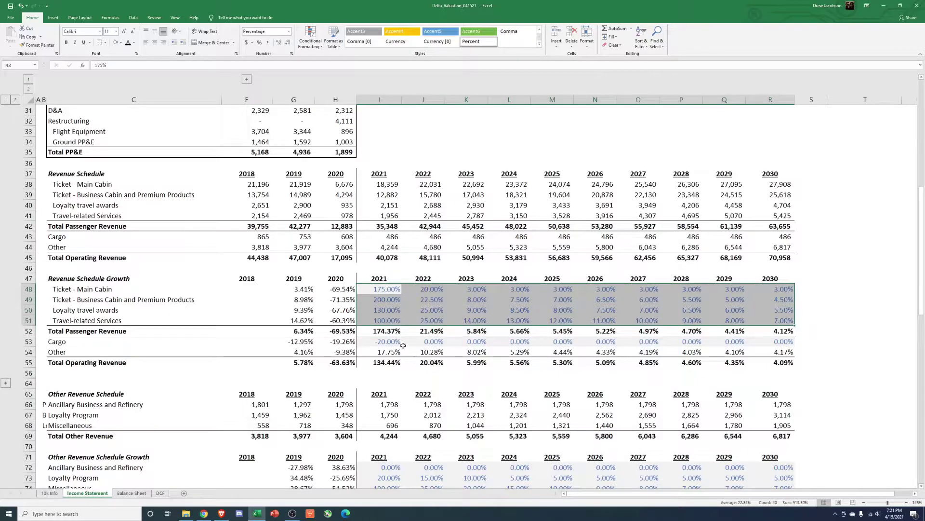
left_click_drag(399, 342, 783, 342)
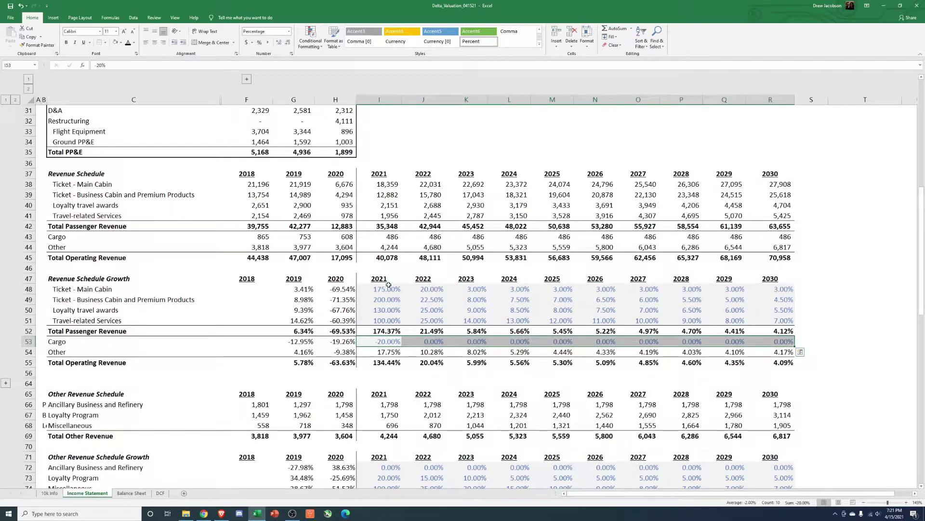
scroll(390, 291, "down", 6)
left_click_drag(380, 279, 778, 301)
scroll(575, 322, "down", 10)
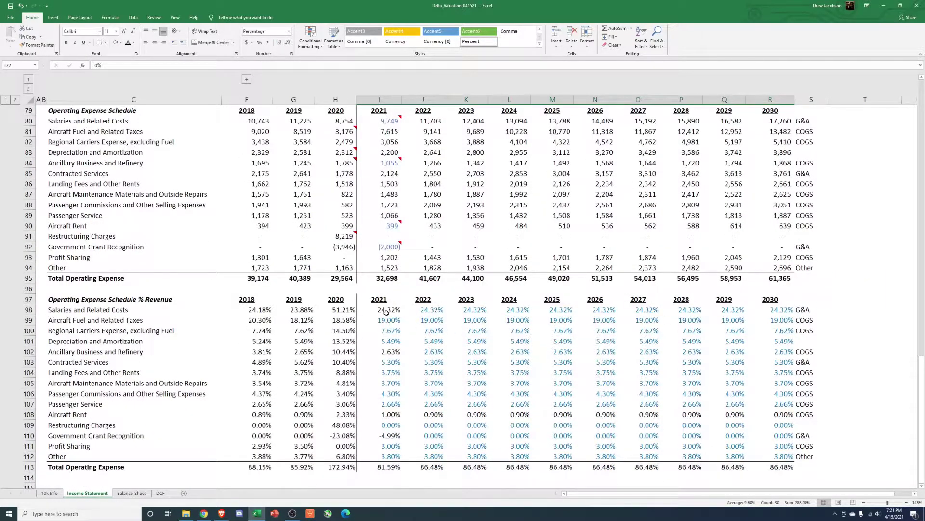
left_click_drag(387, 312, 771, 456)
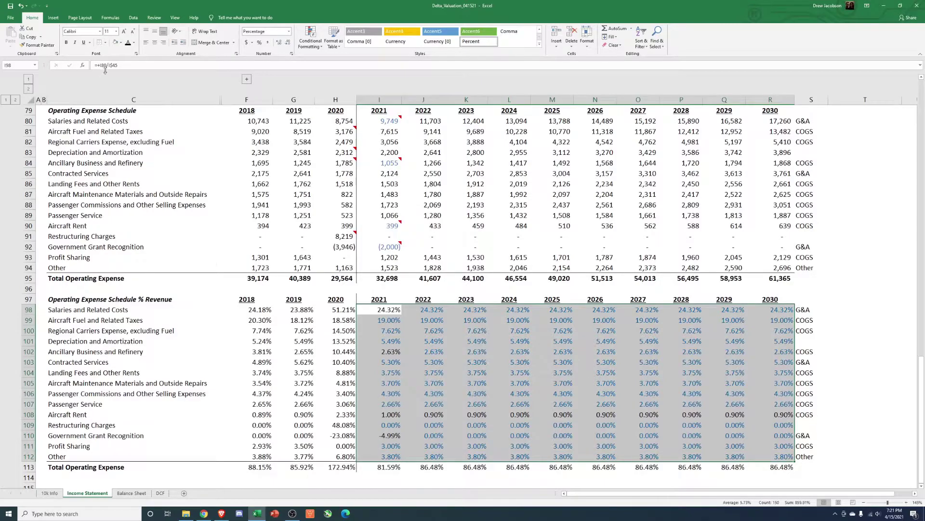
left_click(561, 343)
scroll(119, 352, "up", 5)
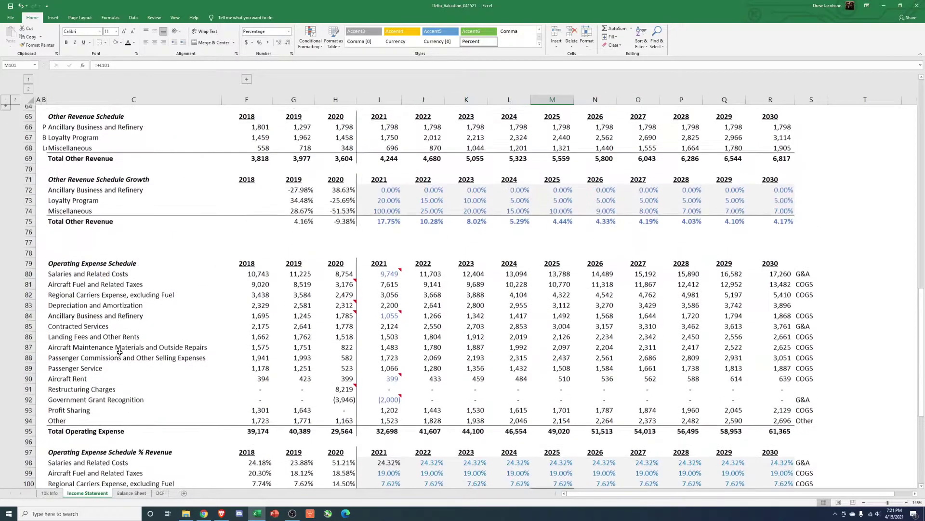
scroll(119, 352, "up", 13)
left_click_drag(61, 227, 764, 310)
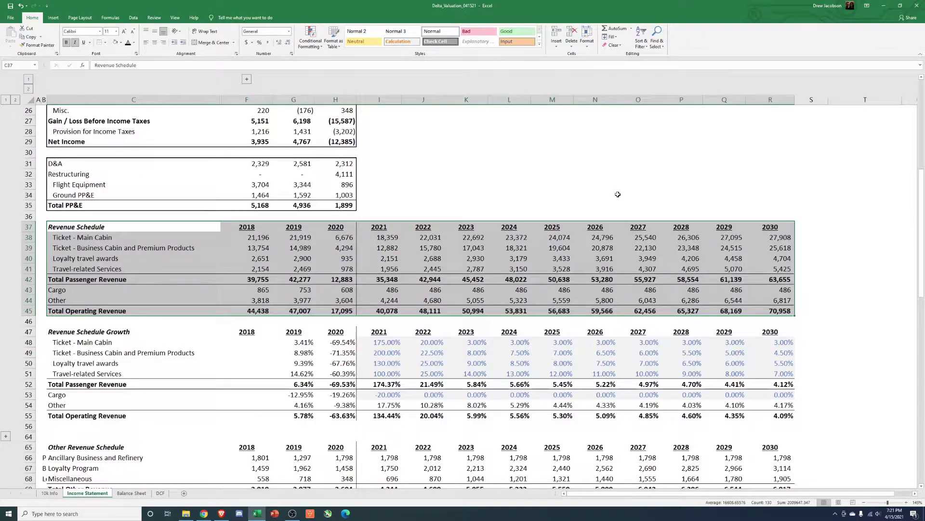
left_click(618, 194)
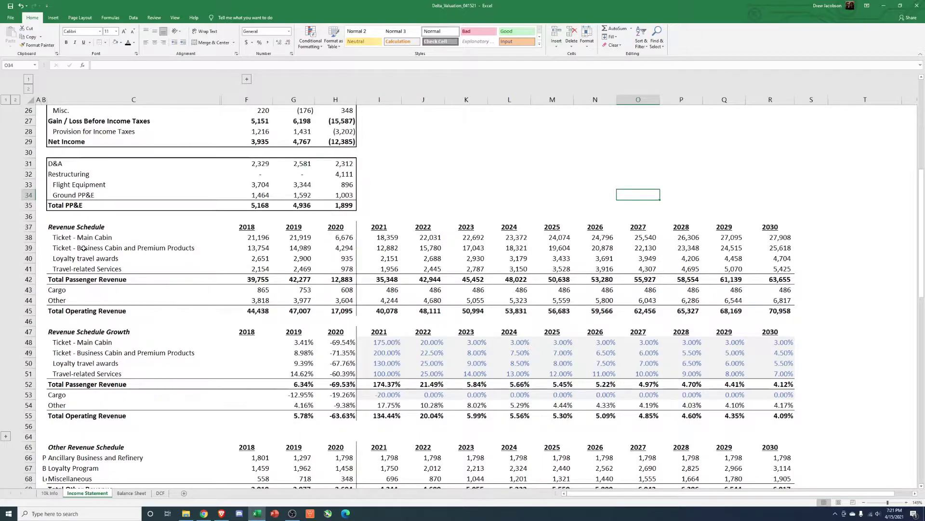
left_click_drag(64, 226, 785, 311)
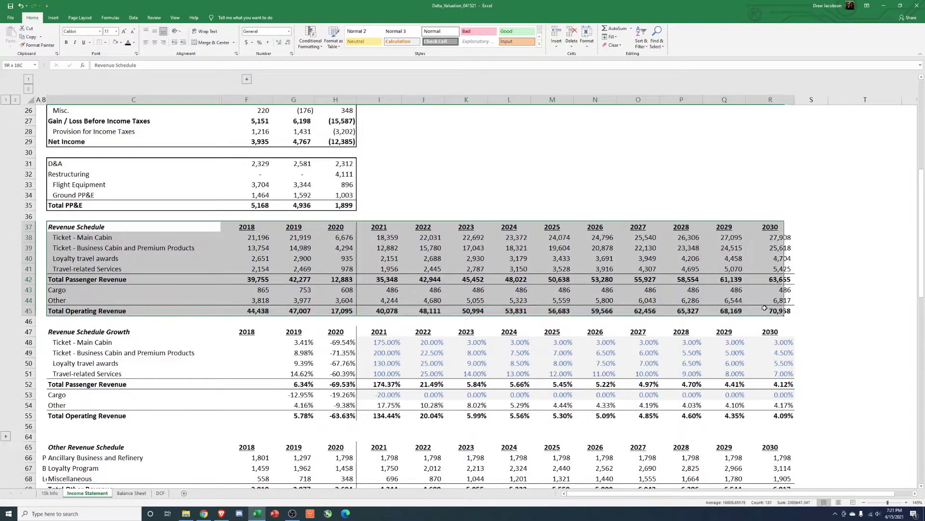
left_click(552, 175)
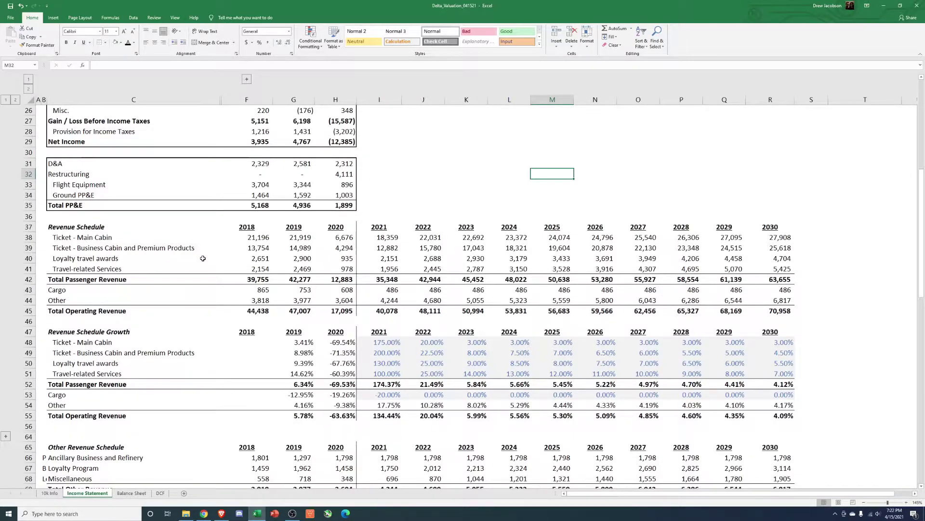
left_click_drag(29, 226, 28, 310)
left_click_drag(23, 238, 25, 280)
left_click(28, 300)
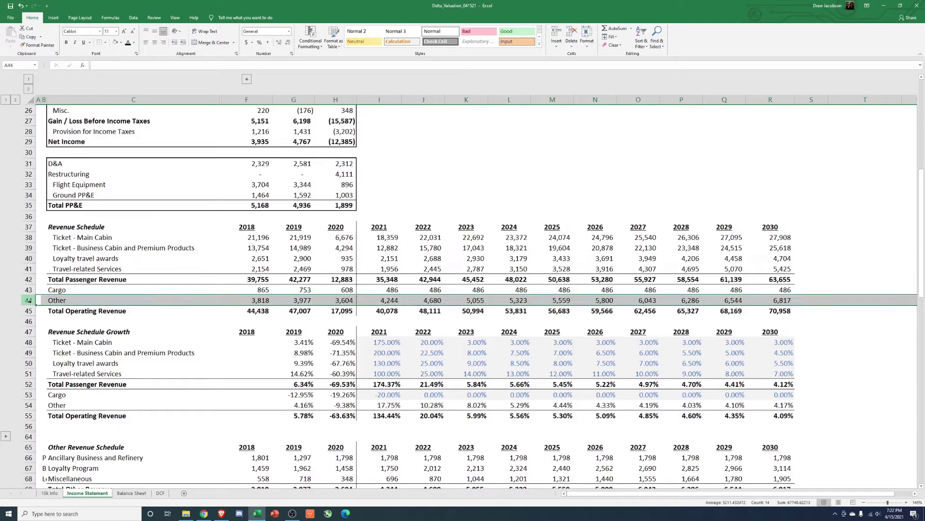
scroll(28, 300, "down", 2)
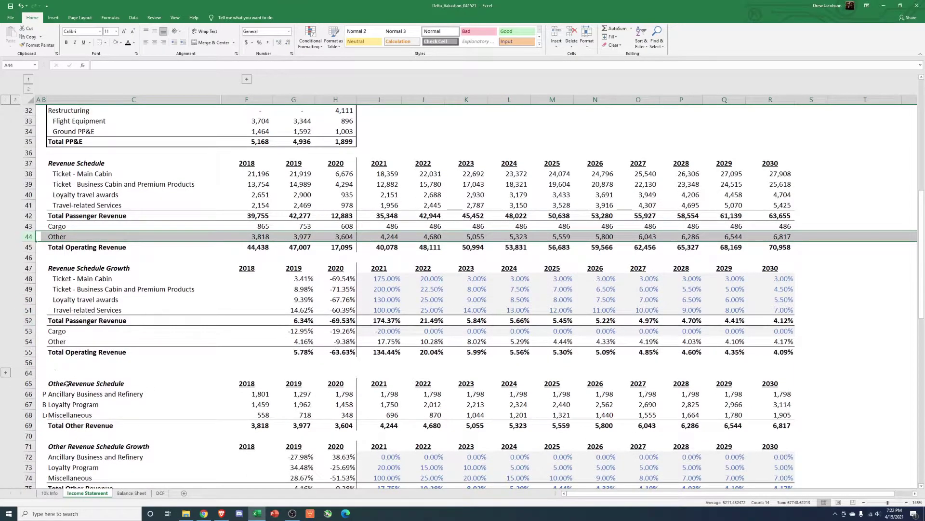
left_click(71, 384)
left_click_drag(71, 397, 71, 415)
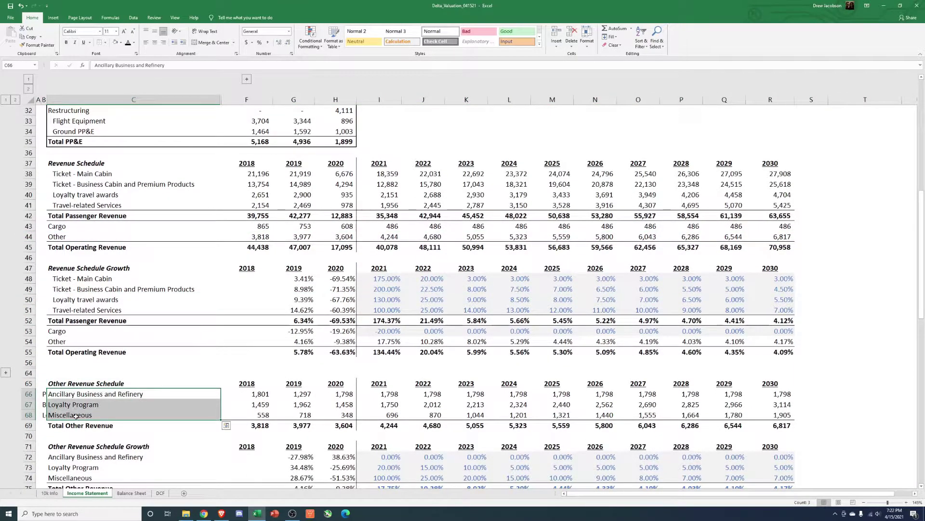
left_click(69, 406)
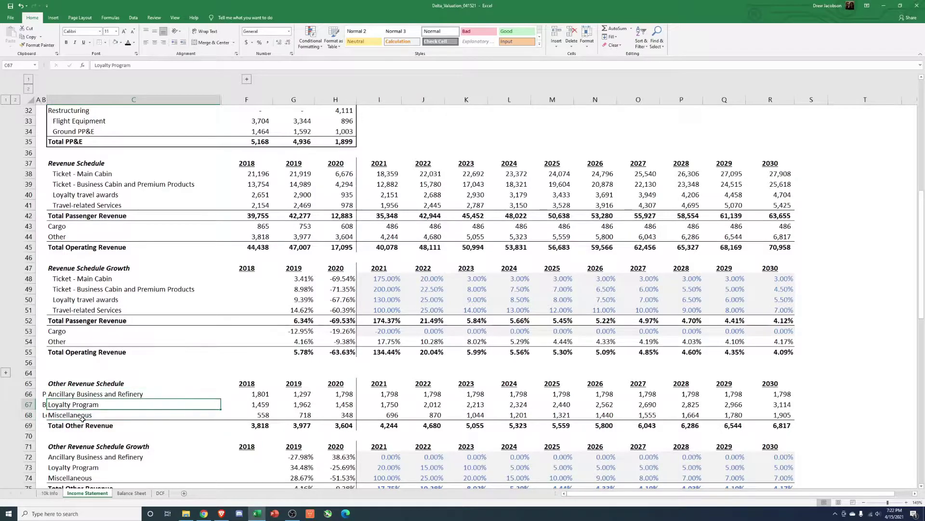
left_click(44, 394)
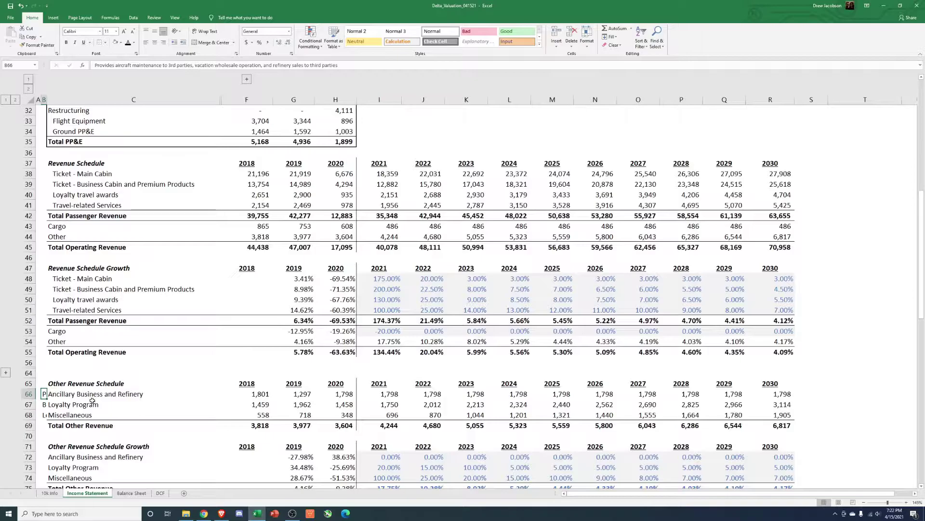
left_click(43, 404)
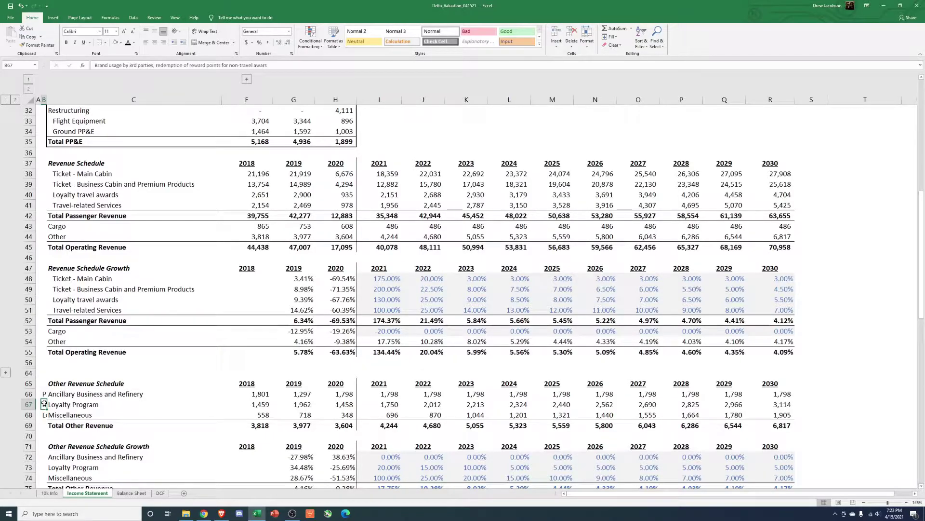
left_click(50, 405)
left_click_drag(343, 404, 258, 406)
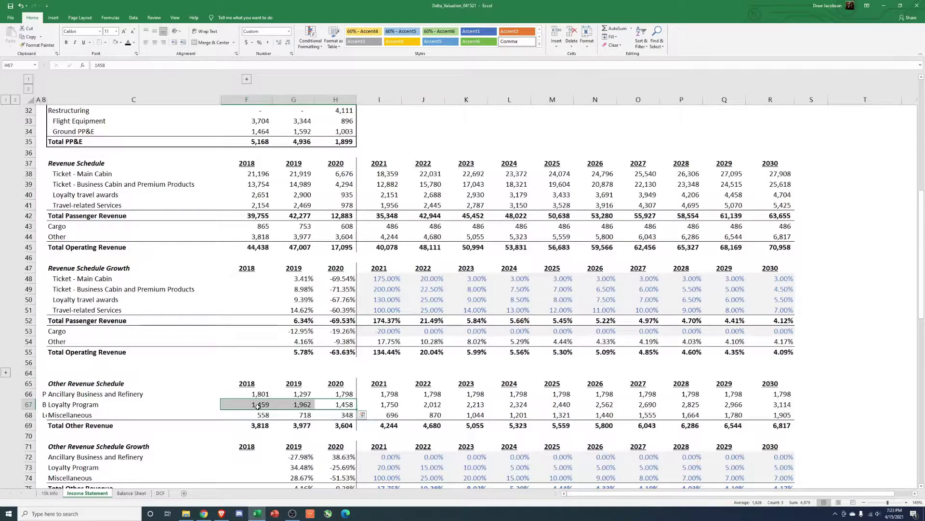
left_click(46, 417)
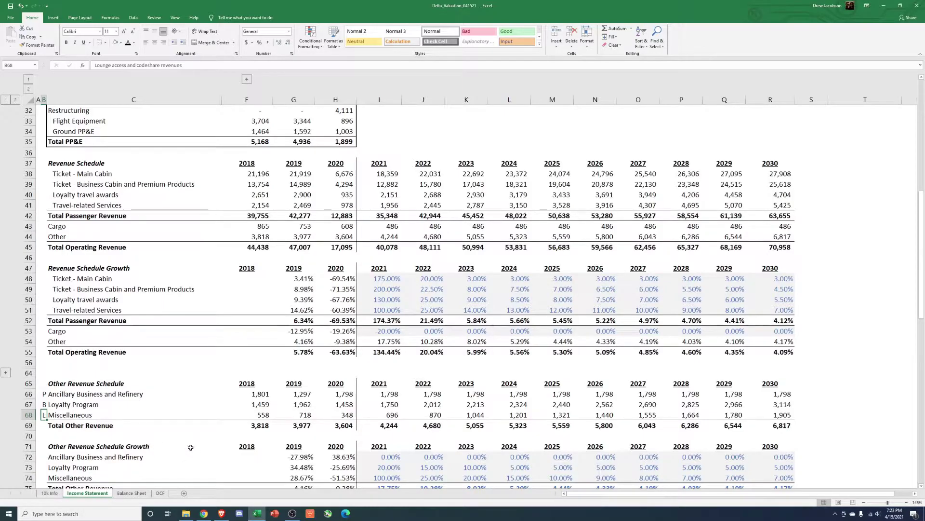
left_click(261, 416)
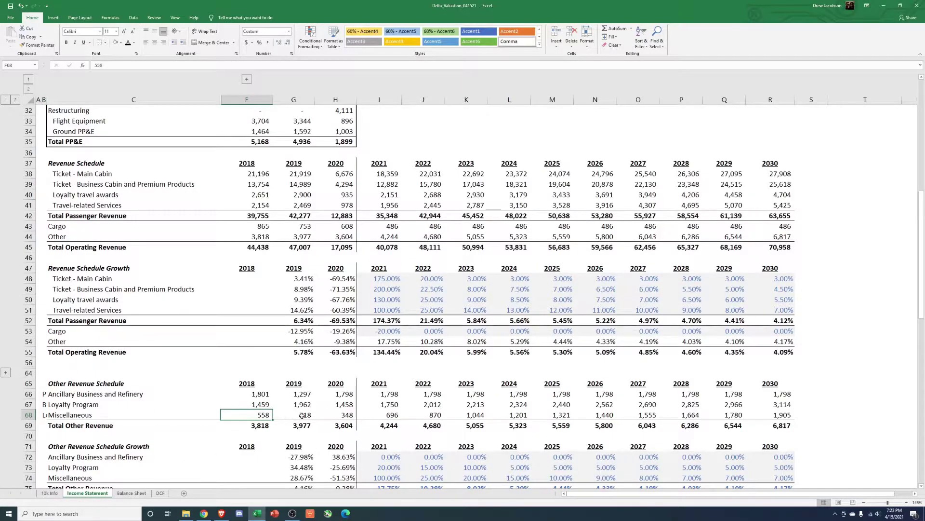
left_click_drag(269, 415, 350, 417)
left_click(273, 414)
left_click_drag(274, 416, 244, 416)
left_click(335, 414)
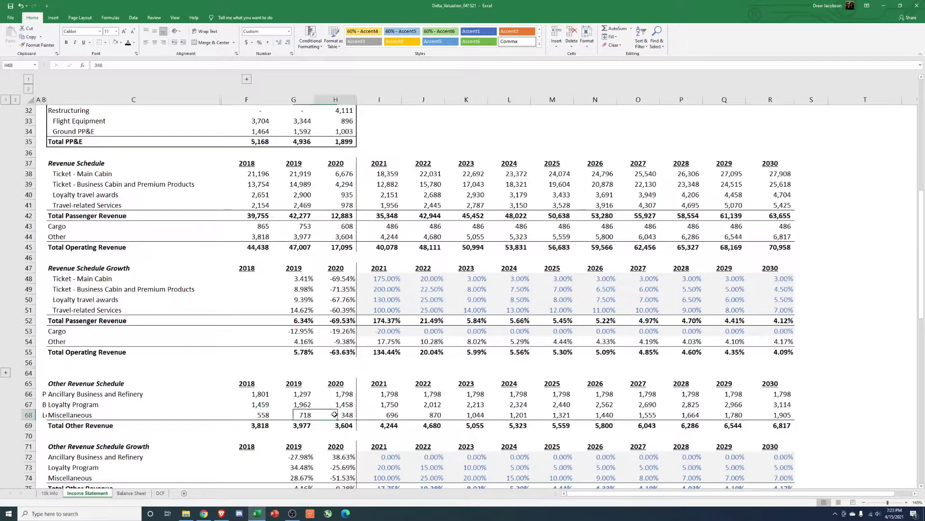
left_click_drag(335, 415, 226, 417)
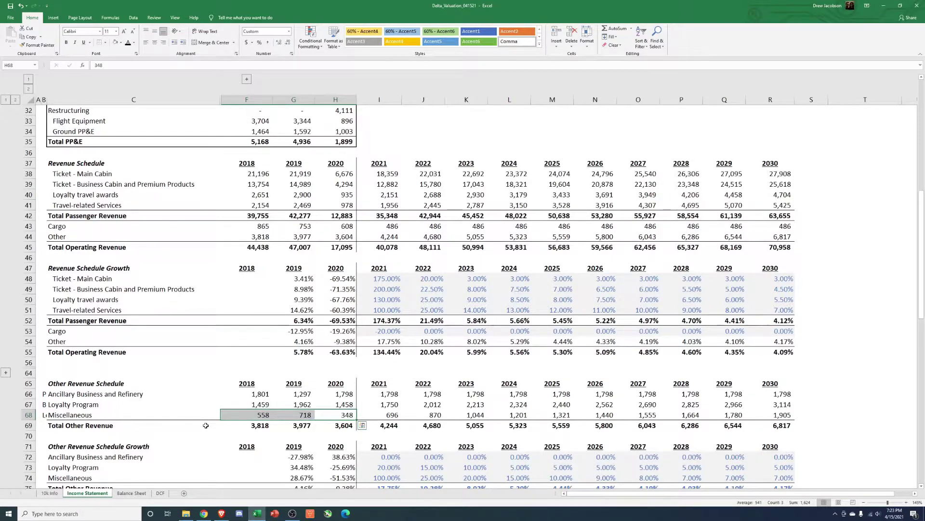
left_click(339, 424)
scroll(309, 393, "up", 1)
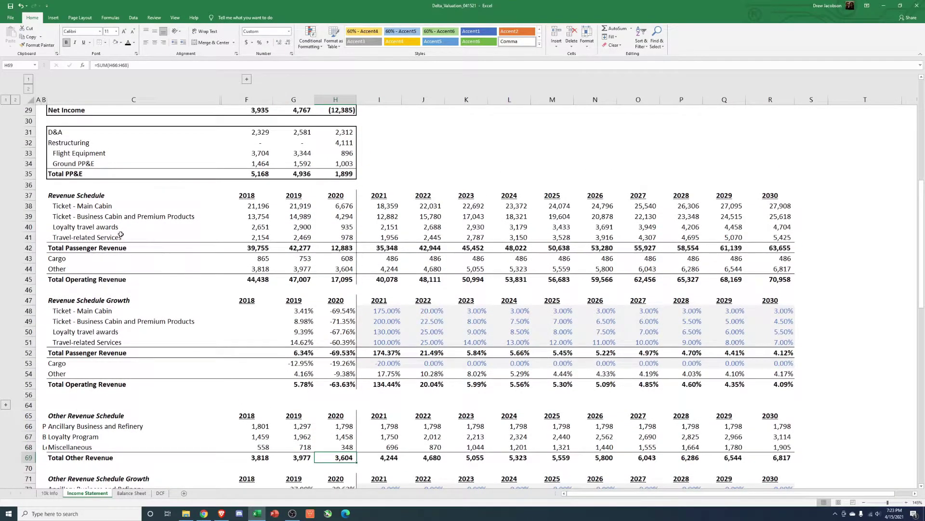
left_click(95, 203)
left_click_drag(95, 202, 790, 239)
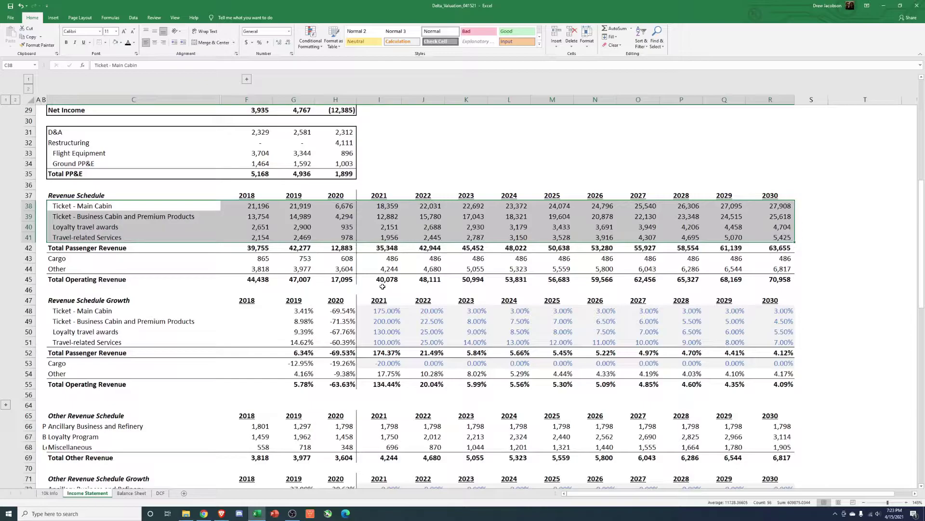
left_click(381, 311)
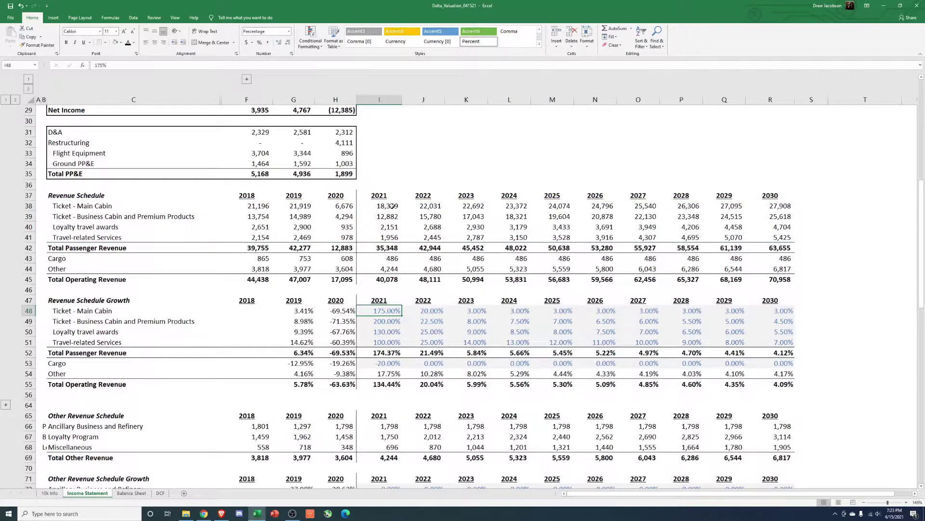
left_click(342, 206)
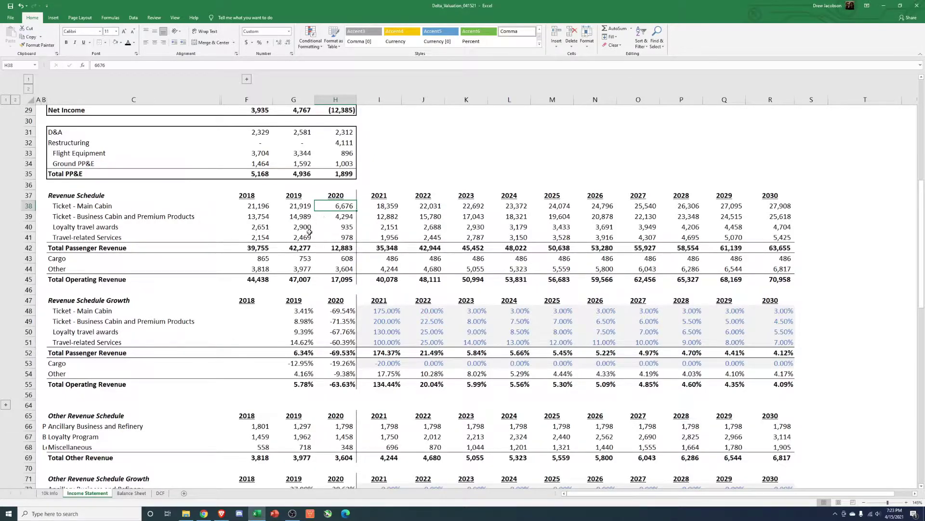
left_click(383, 207)
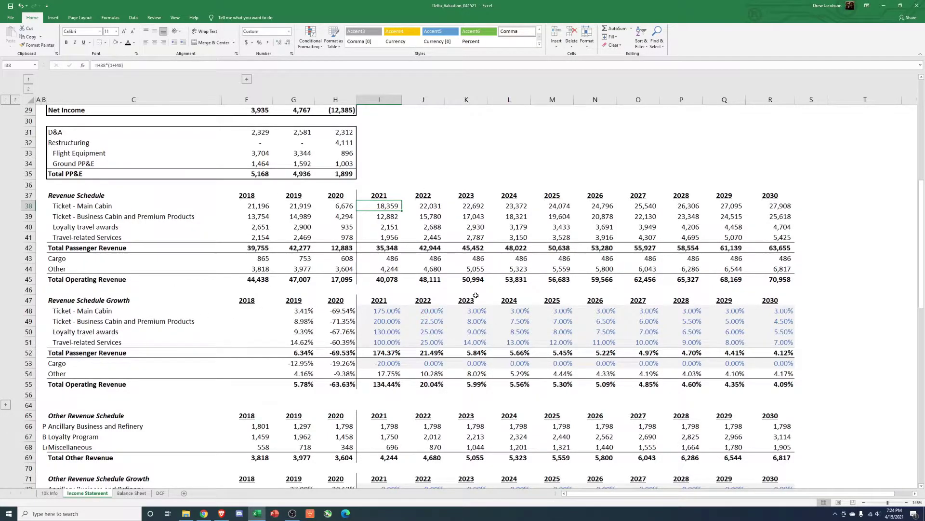
key("Down")
left_click(387, 203)
left_click(296, 204)
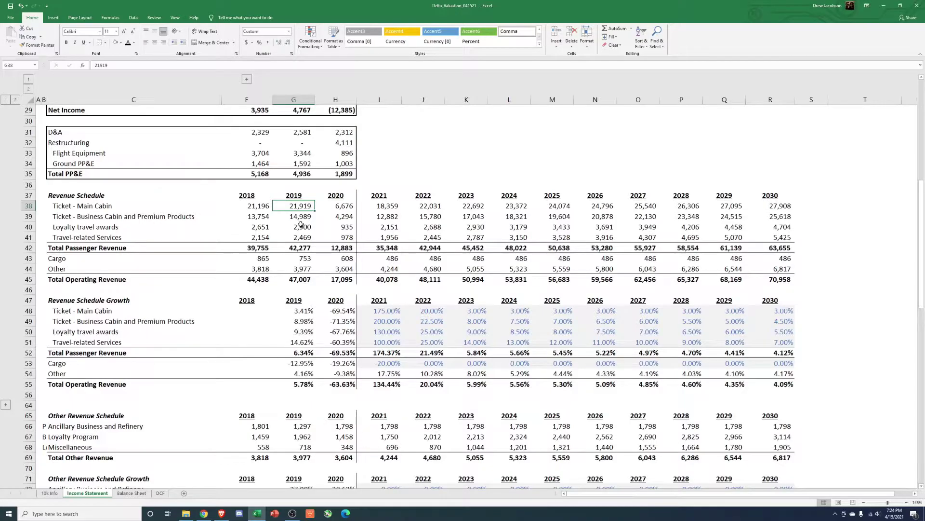
left_click_drag(393, 206, 398, 236)
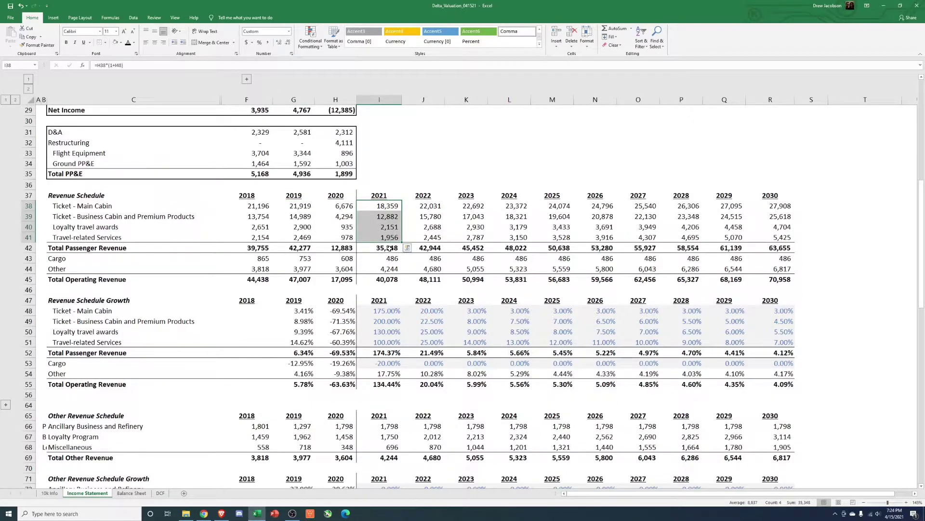
left_click(312, 216)
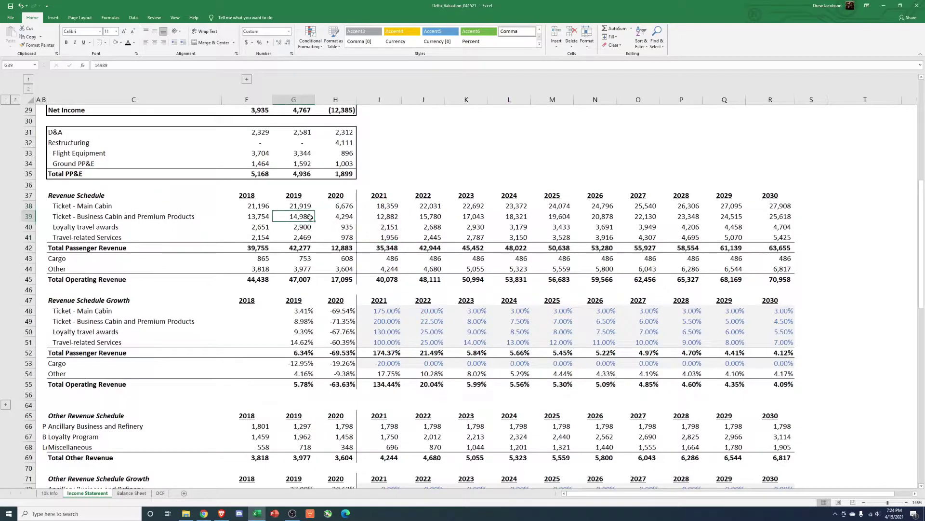
left_click(391, 216)
left_click(390, 205)
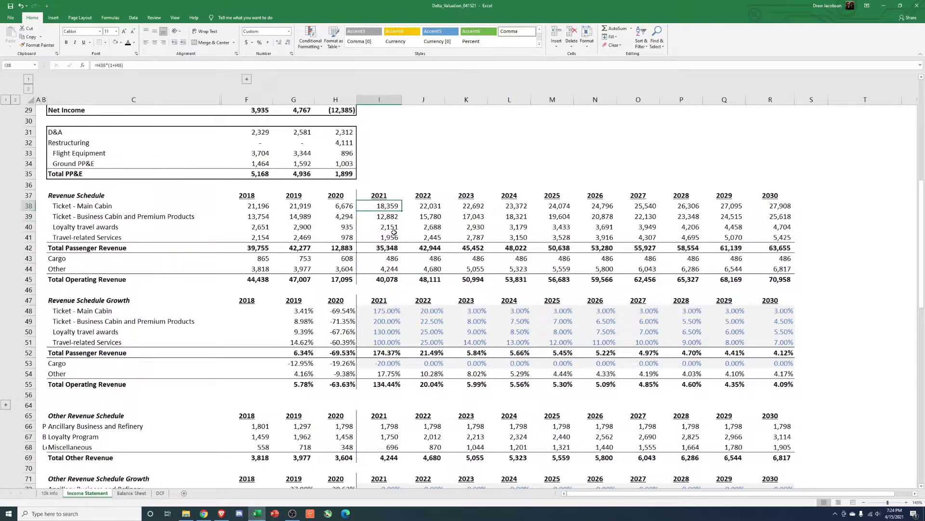
left_click(391, 227)
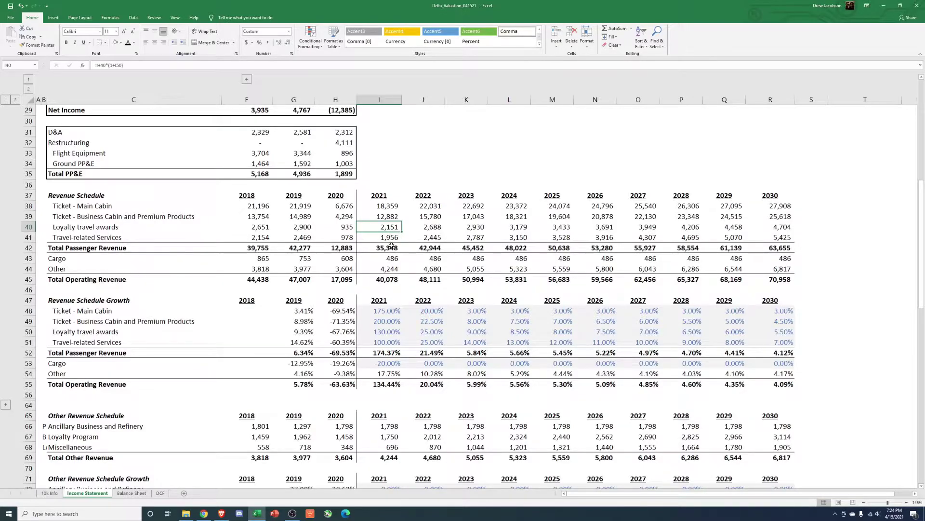
left_click(385, 238)
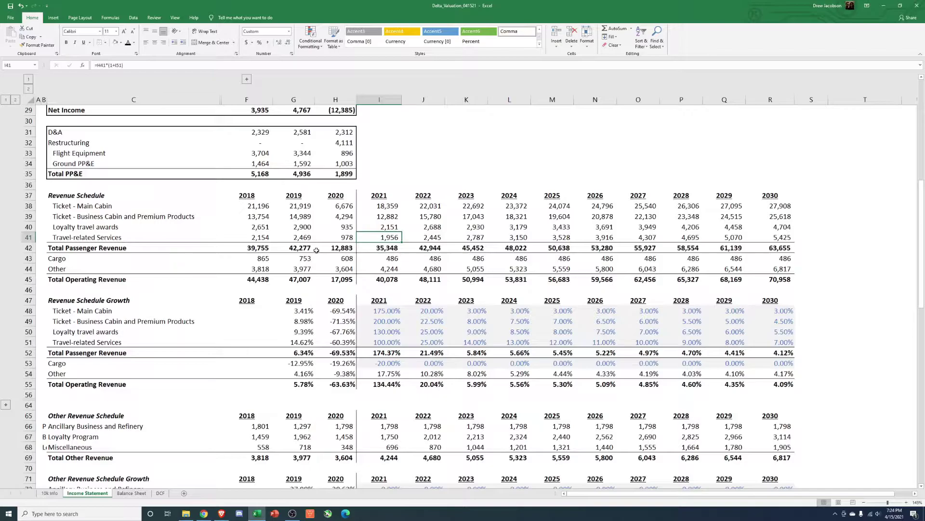
left_click_drag(389, 206, 391, 237)
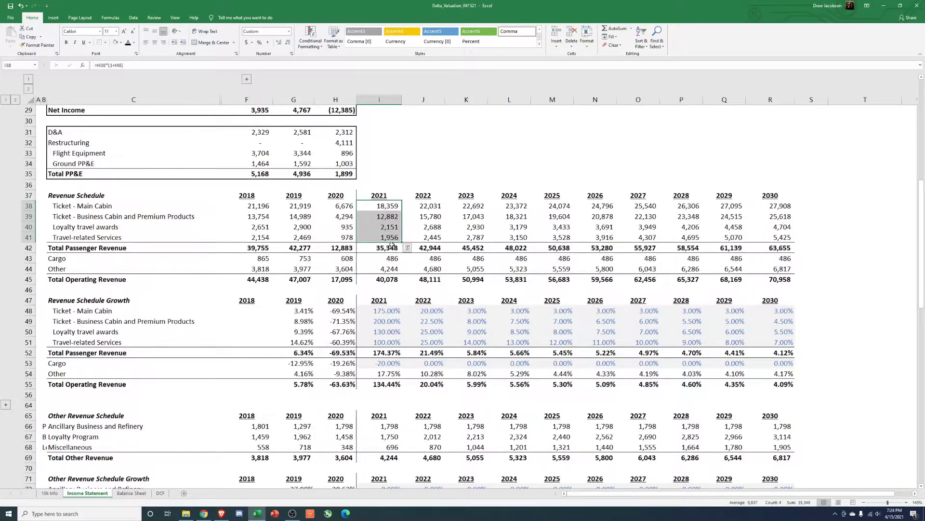
left_click(392, 247)
left_click(302, 249)
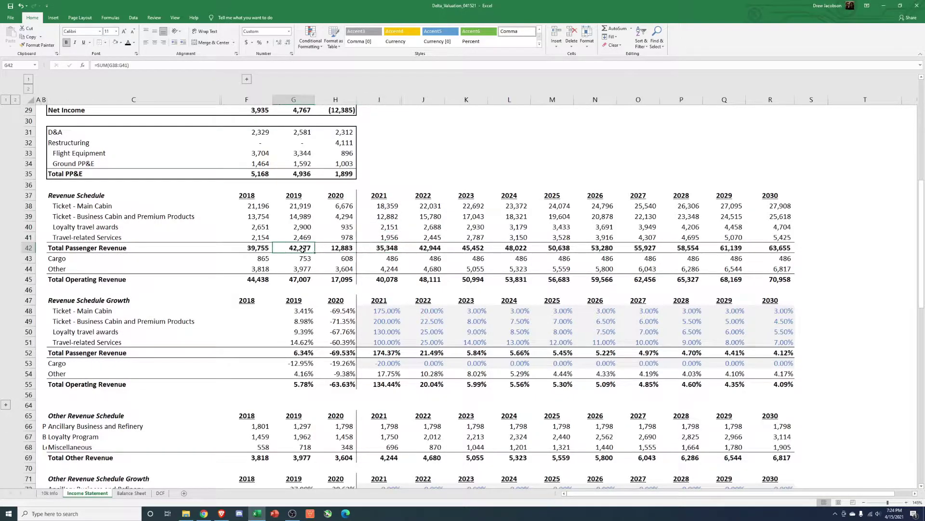
left_click(270, 246)
left_click(288, 246)
left_click(348, 246)
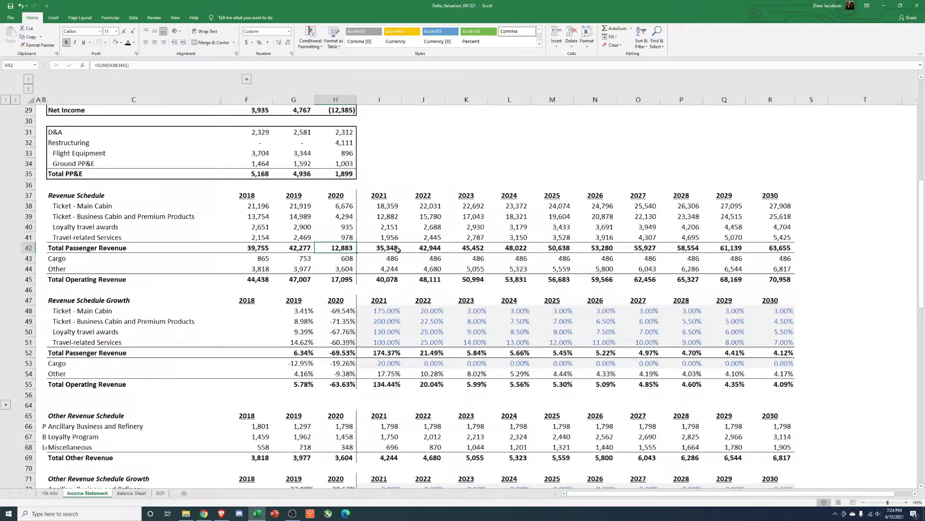
left_click(396, 248)
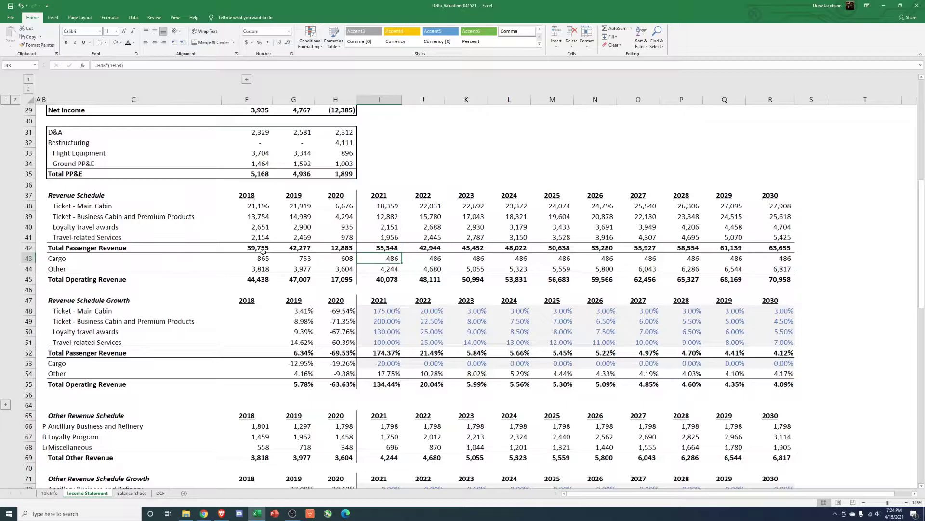
left_click_drag(263, 258, 299, 258)
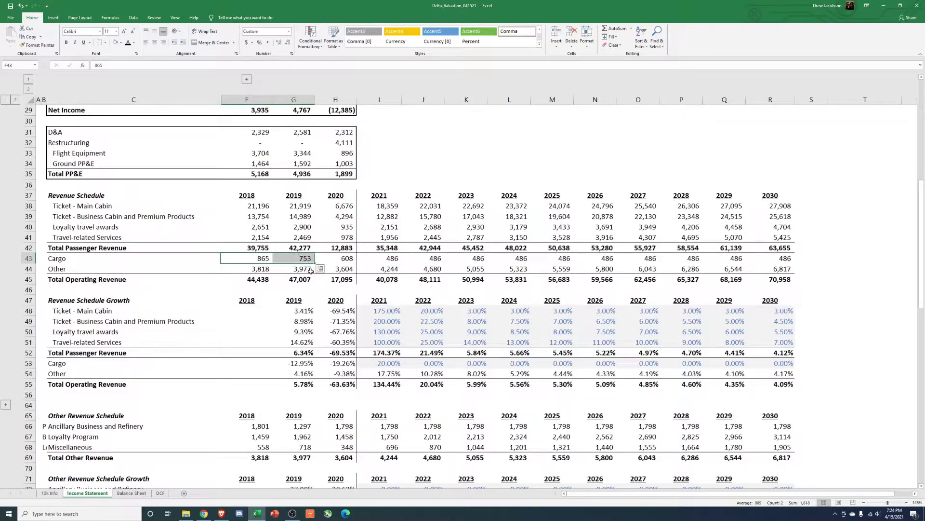
left_click(339, 258)
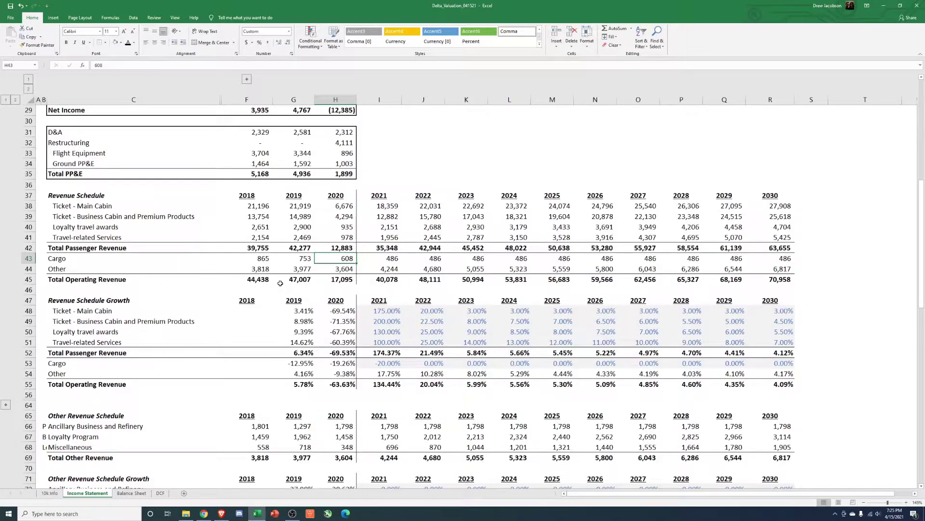
left_click_drag(300, 262, 332, 256)
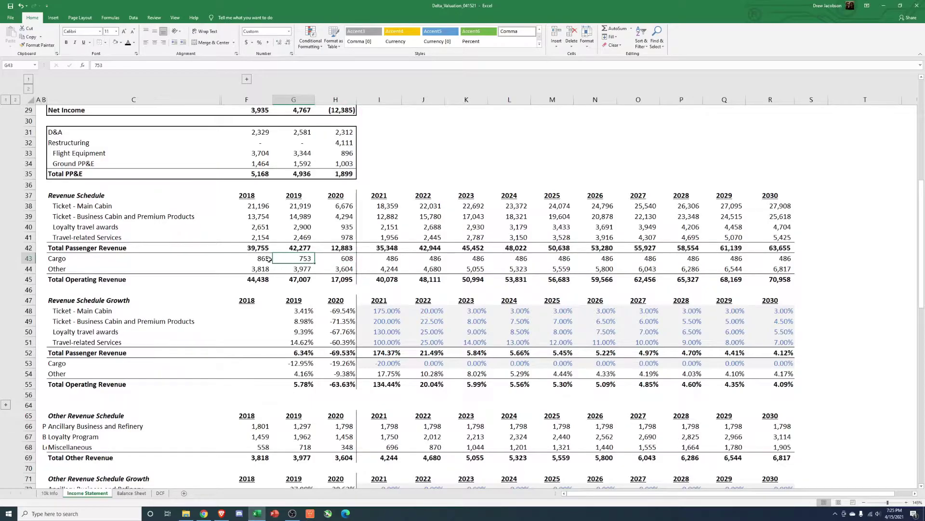
left_click_drag(261, 259, 786, 259)
left_click(370, 259)
left_click(336, 268)
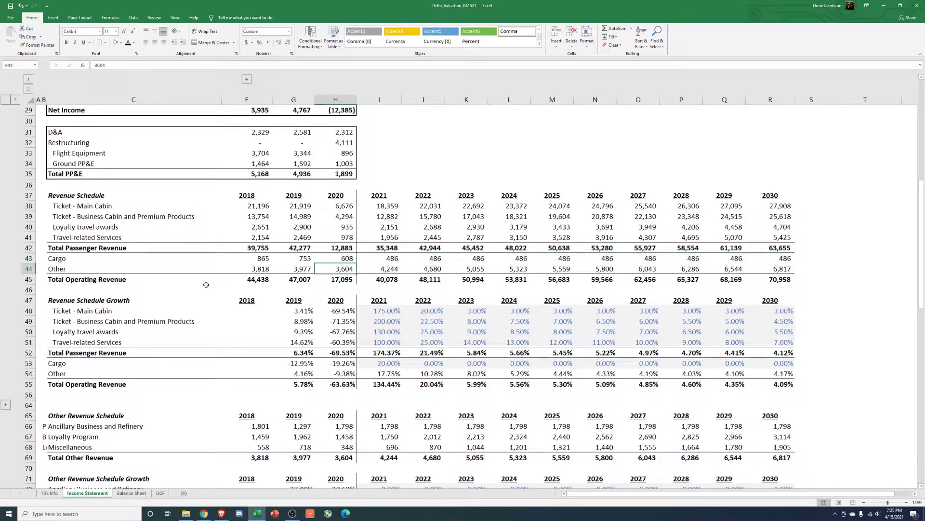
scroll(131, 296, "down", 1)
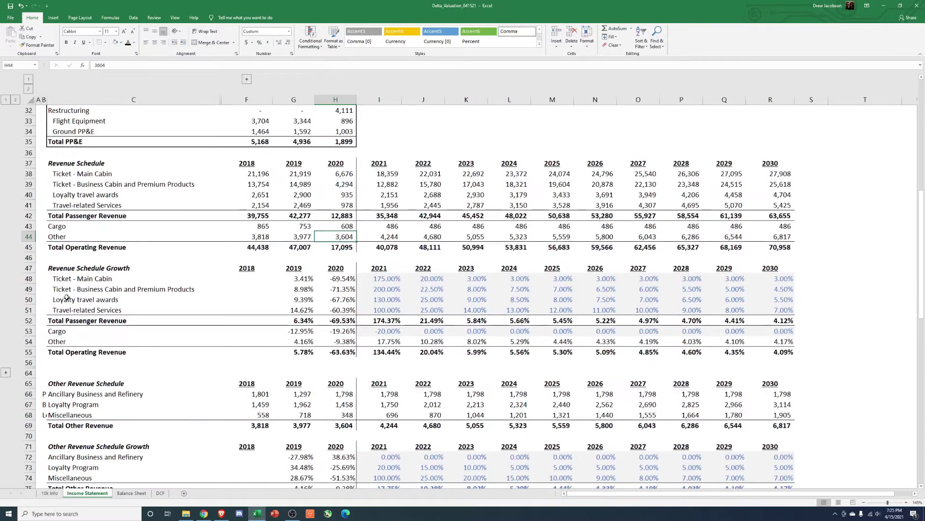
scroll(241, 293, "down", 1)
scroll(194, 295, "down", 1)
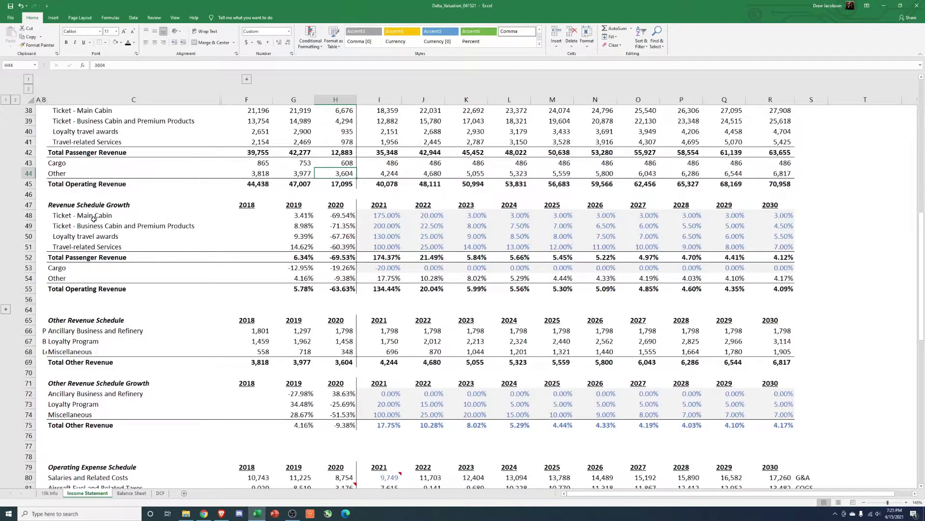
scroll(94, 272, "down", 4)
left_click(76, 207)
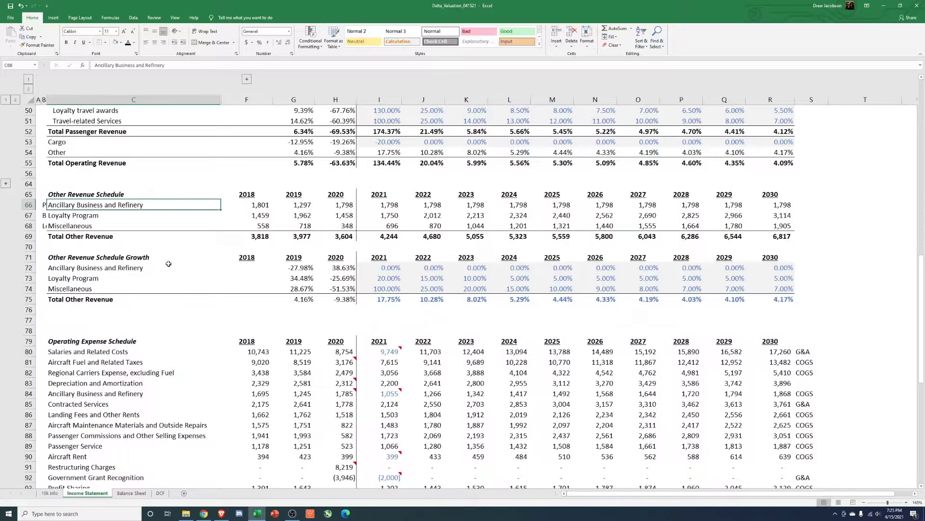
left_click(331, 270)
left_click_drag(378, 270, 787, 272)
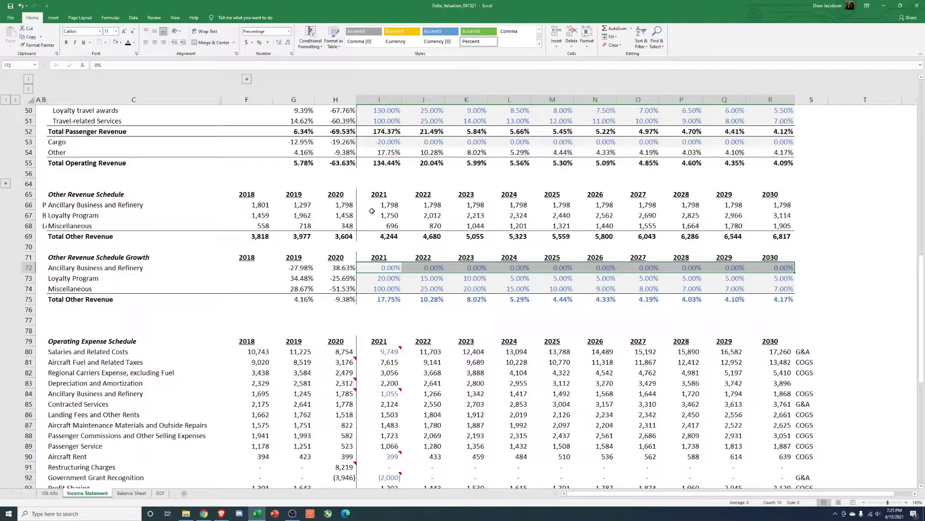
left_click_drag(374, 209, 789, 206)
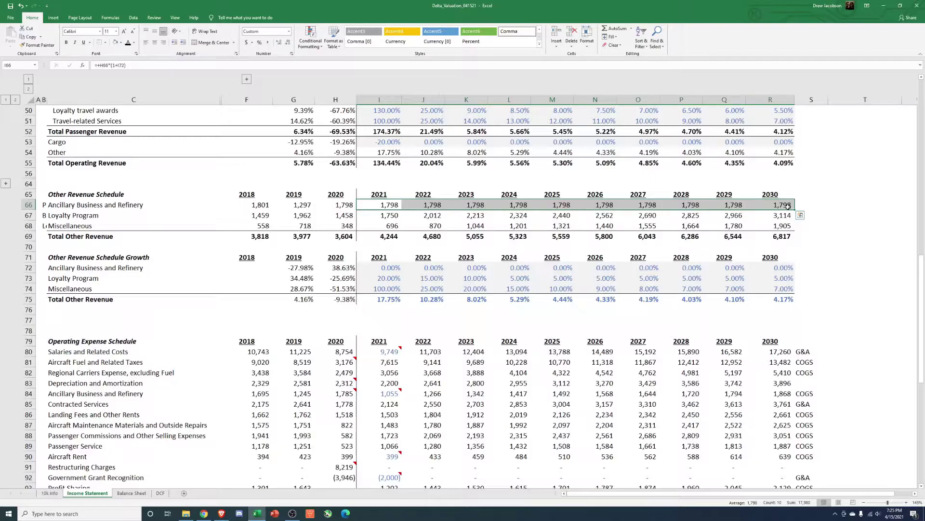
left_click(332, 206)
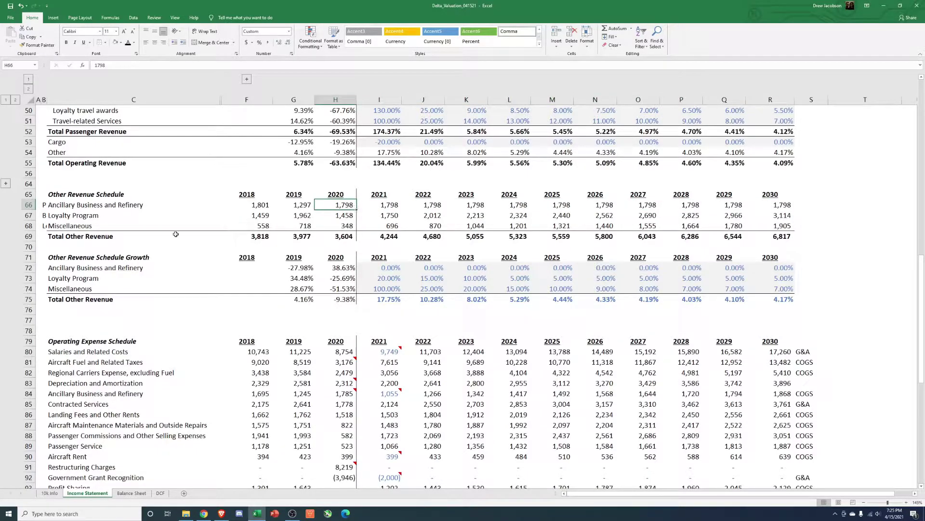
left_click(382, 216)
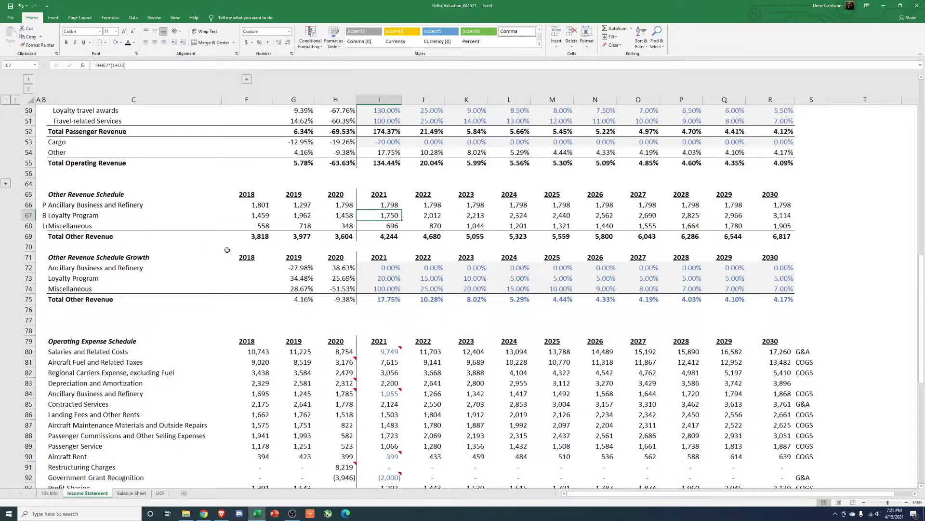
left_click(291, 217)
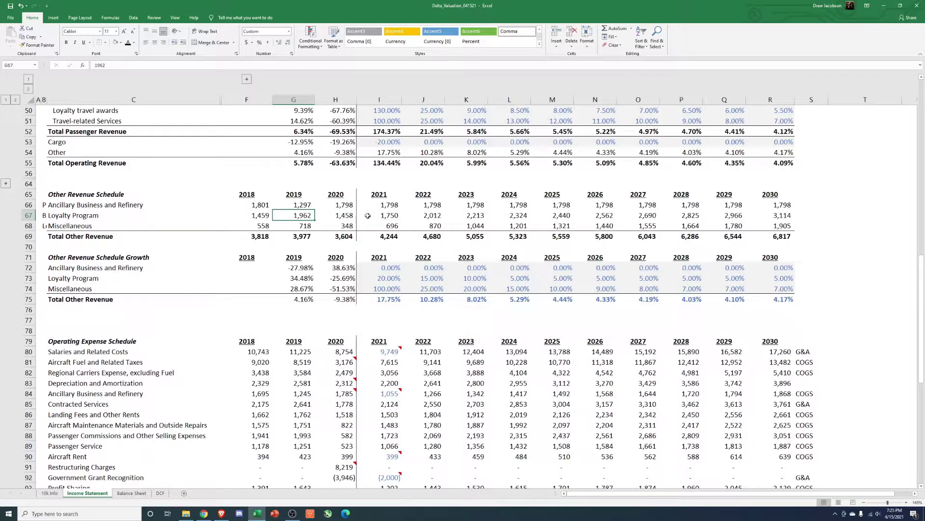
left_click_drag(437, 215, 771, 216)
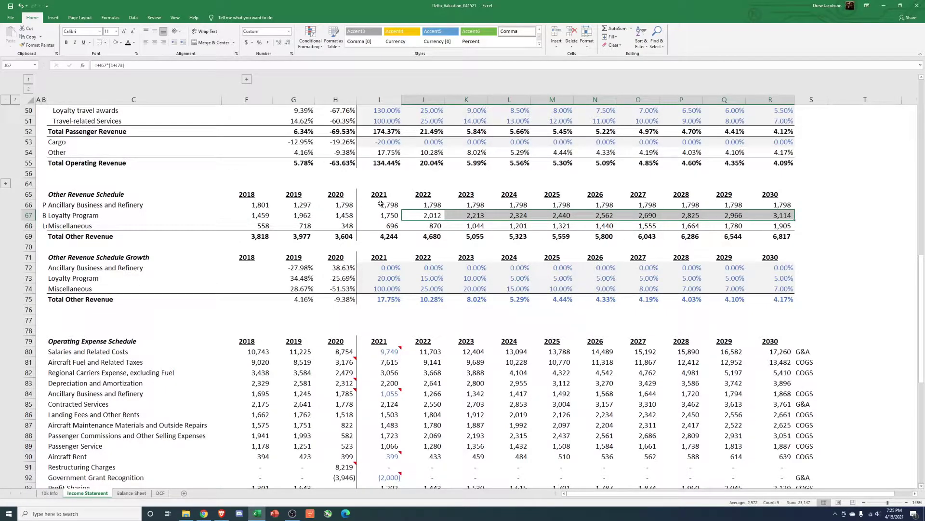
scroll(296, 247, "up", 6)
scroll(296, 247, "up", 1)
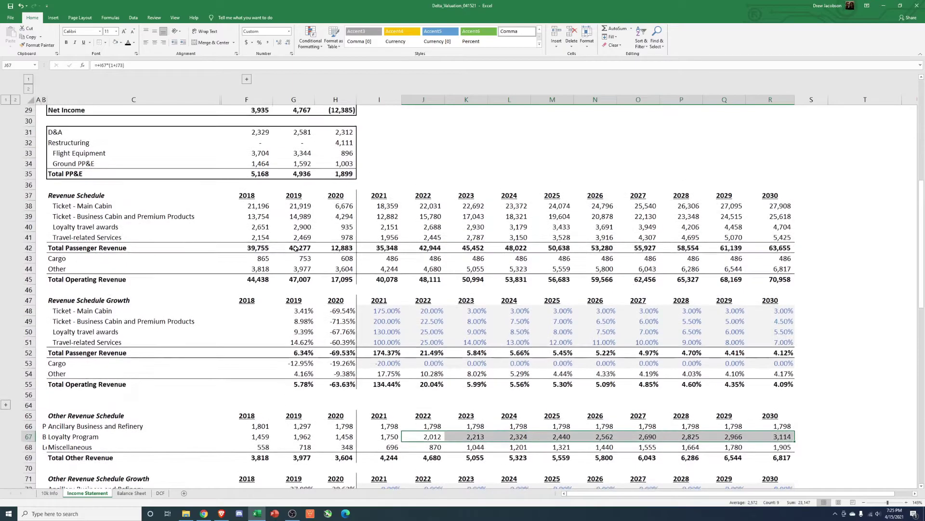
scroll(301, 279, "down", 3)
left_click_drag(286, 290, 267, 289)
scroll(279, 314, "down", 3)
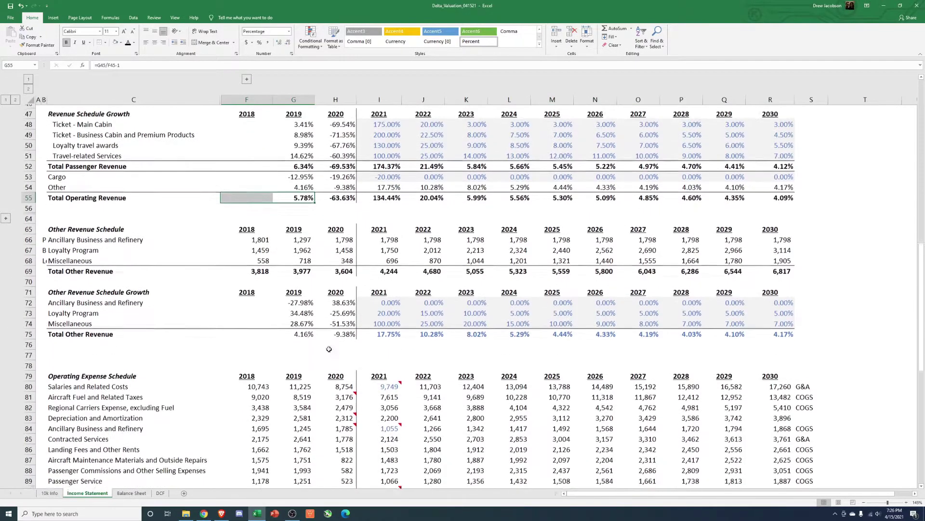
left_click_drag(779, 310, 381, 310)
left_click(389, 319)
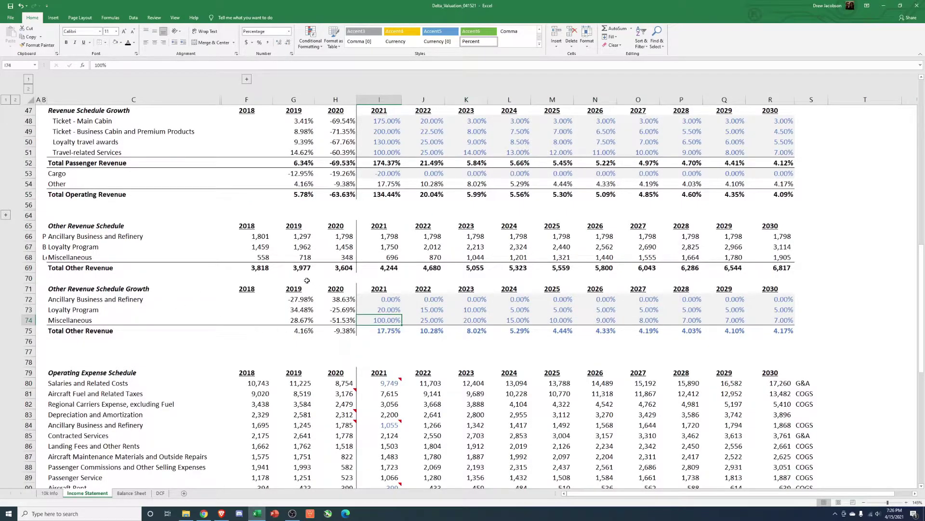
left_click_drag(260, 258, 308, 256)
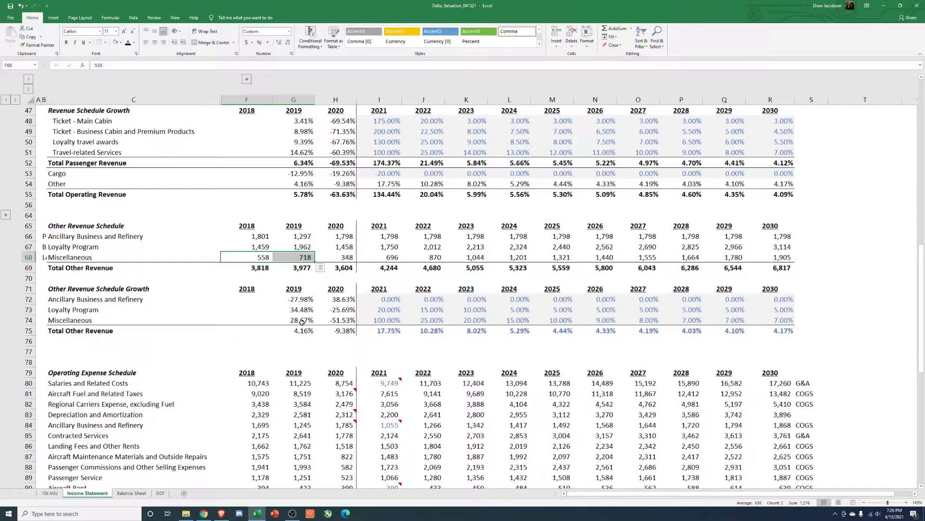
left_click(375, 324)
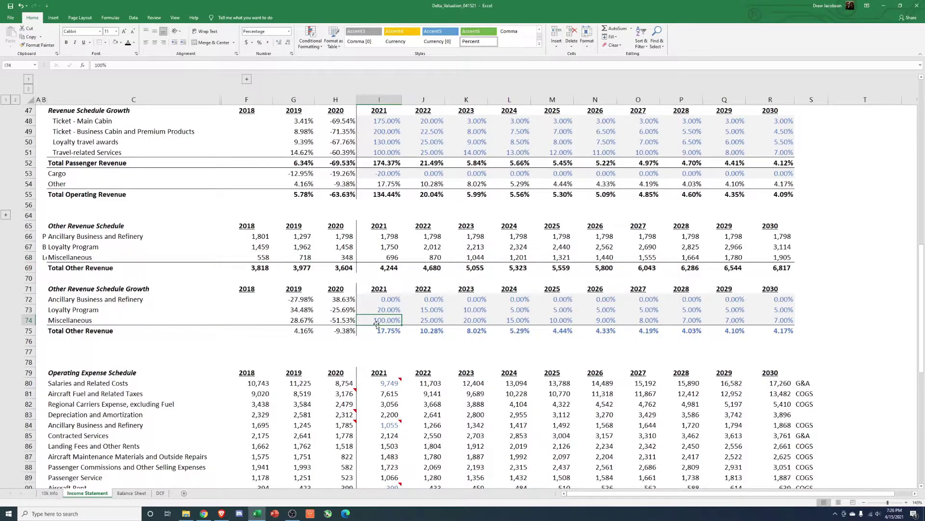
left_click(305, 257)
left_click(370, 259)
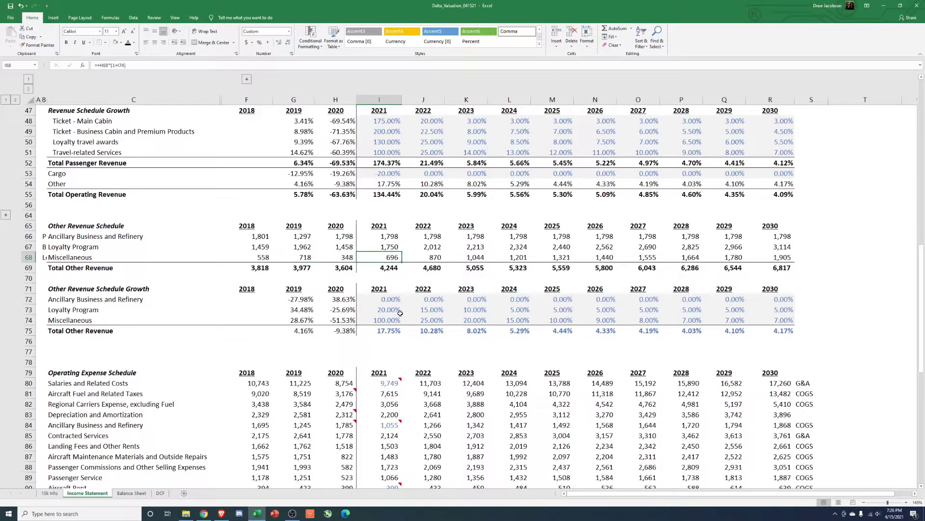
left_click_drag(394, 320, 570, 321)
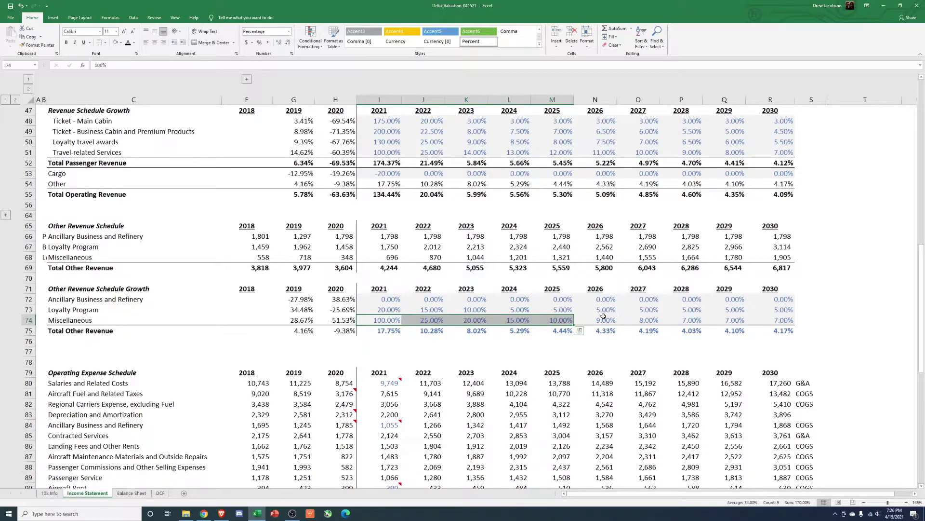
left_click_drag(603, 320, 776, 320)
left_click(776, 320)
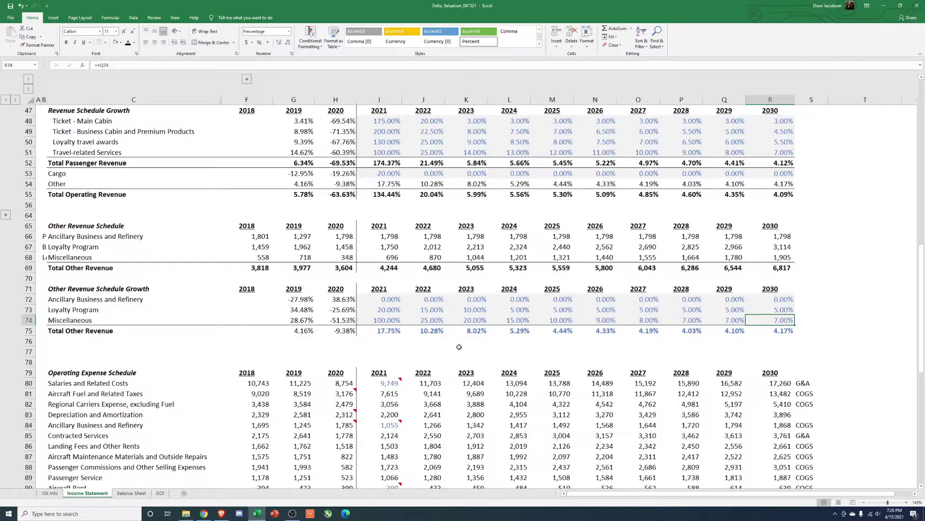
scroll(459, 346, "up", 5)
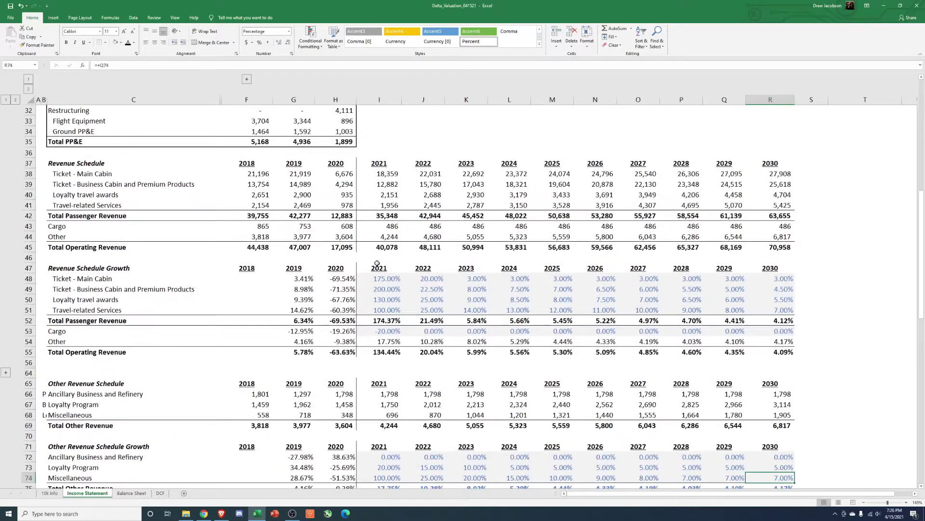
left_click(382, 247)
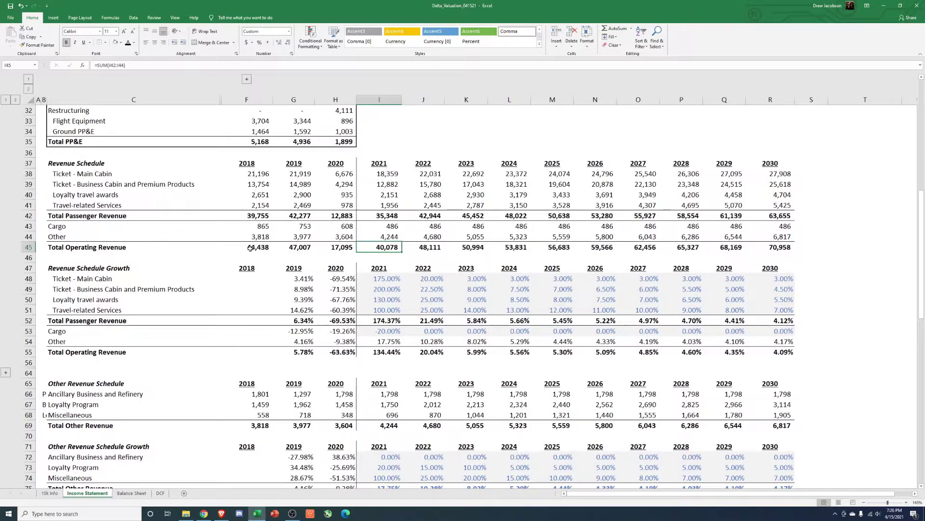
left_click(776, 247)
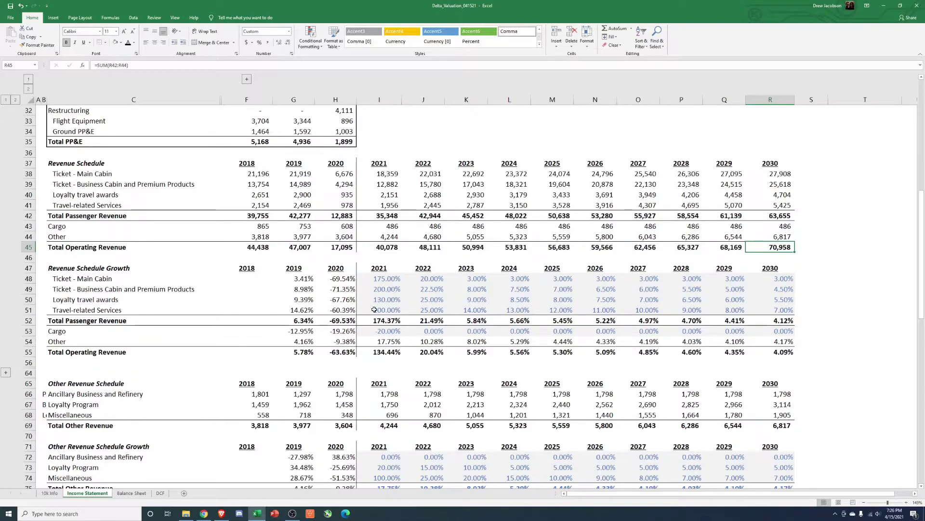
scroll(470, 335, "down", 1)
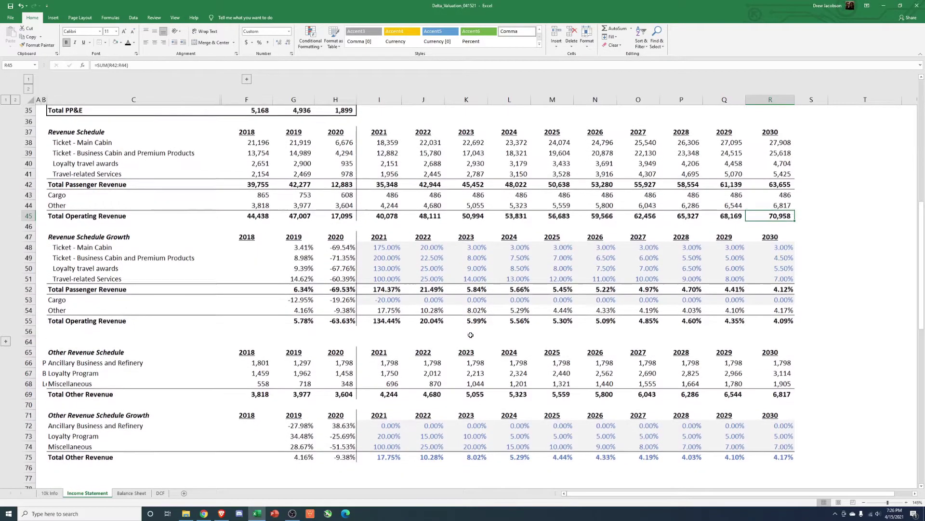
left_click(380, 322)
key("Right")
left_click(391, 322)
left_click(418, 321)
left_click(426, 217)
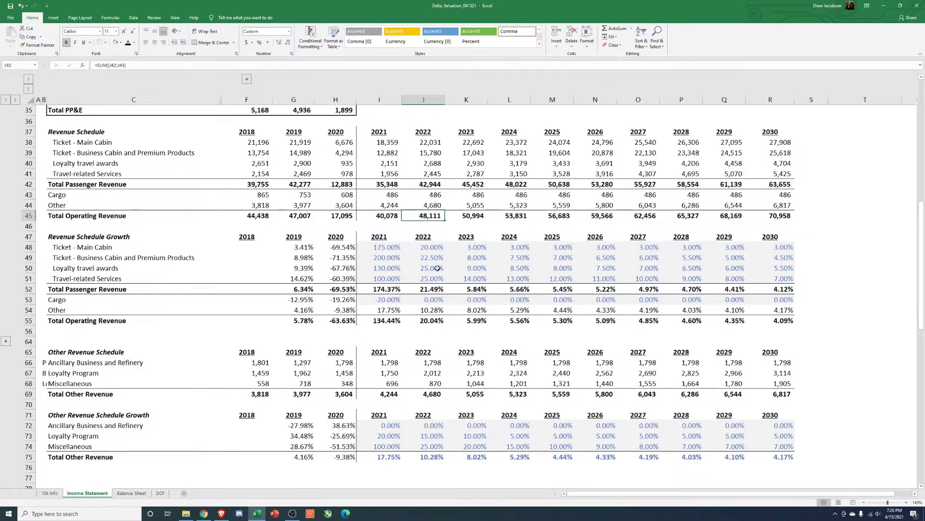
left_click_drag(477, 320, 781, 321)
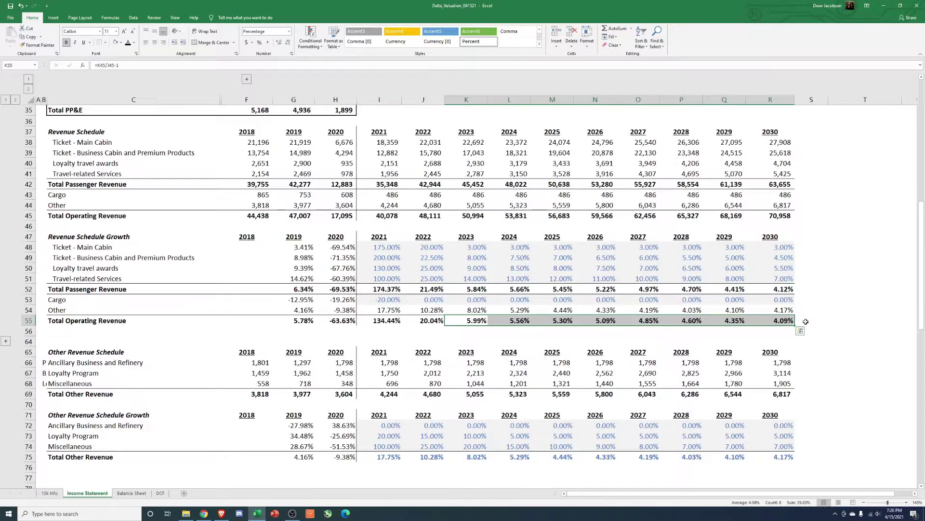
left_click(770, 326)
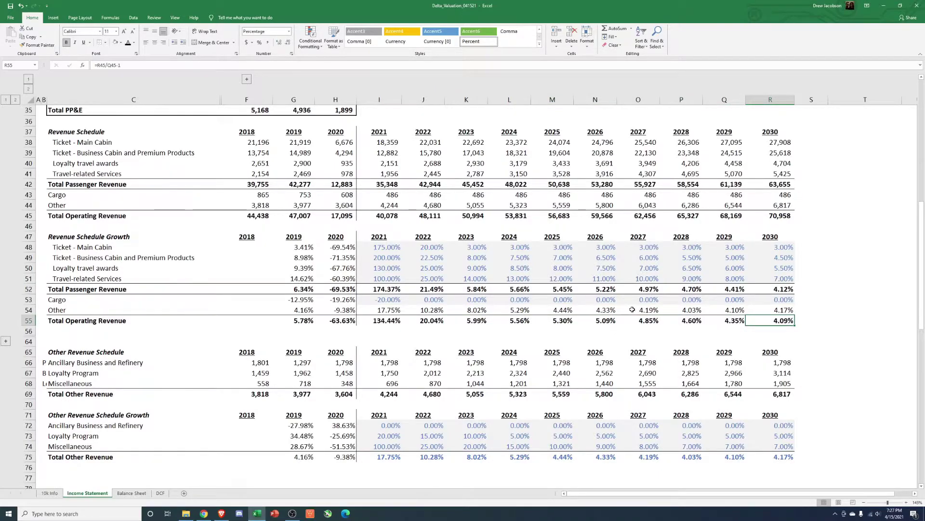
scroll(421, 283, "down", 1)
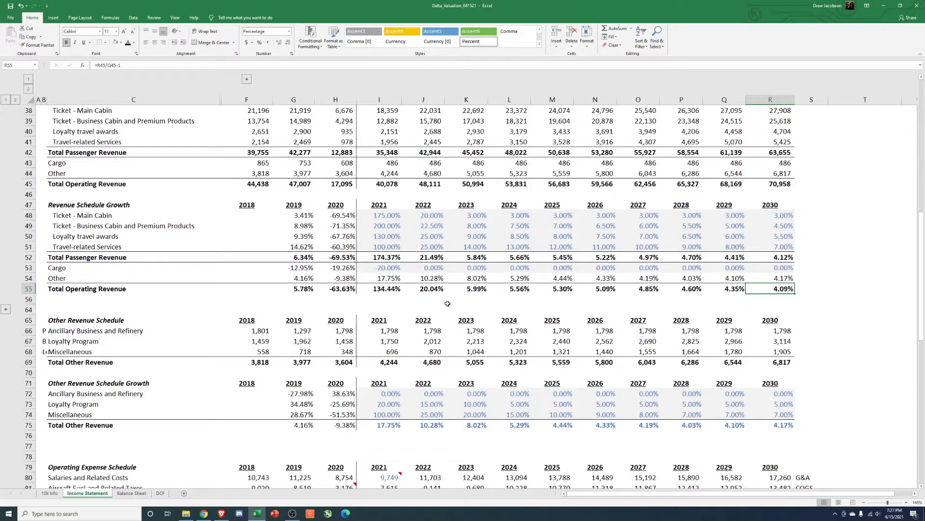
left_click_drag(391, 287, 779, 289)
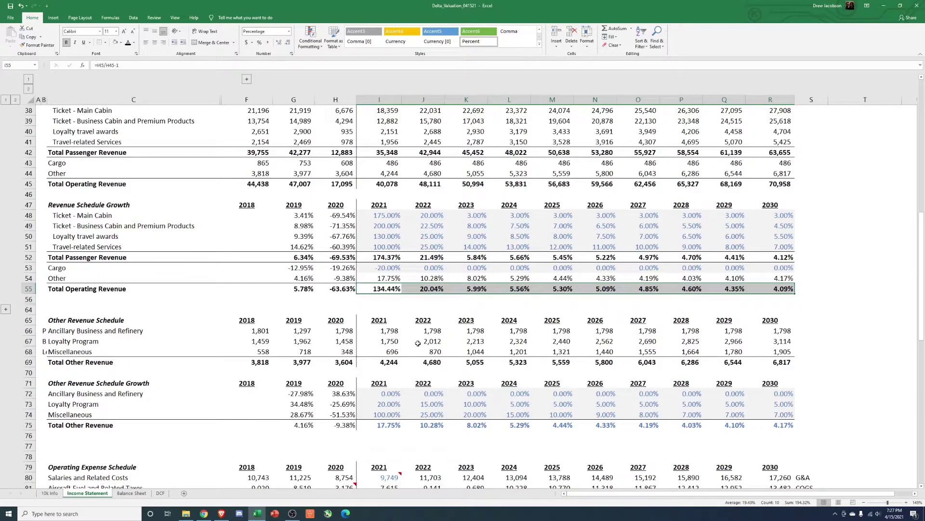
scroll(429, 337, "down", 1)
scroll(429, 337, "down", 1)
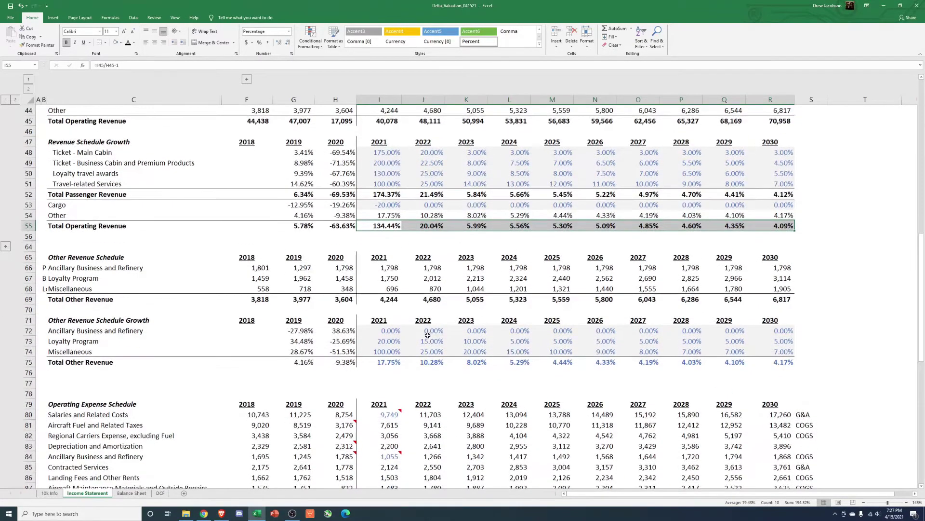
scroll(468, 335, "up", 4)
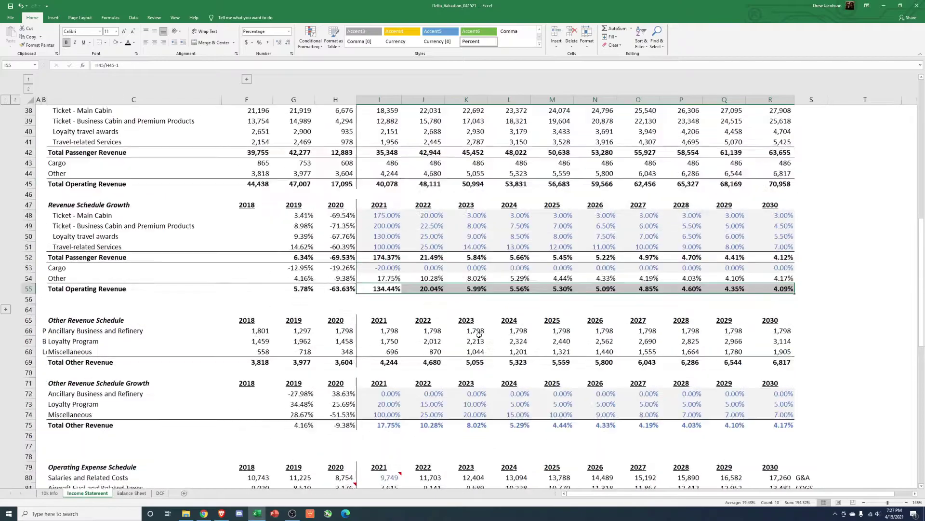
scroll(477, 336, "down", 3)
scroll(476, 335, "down", 5)
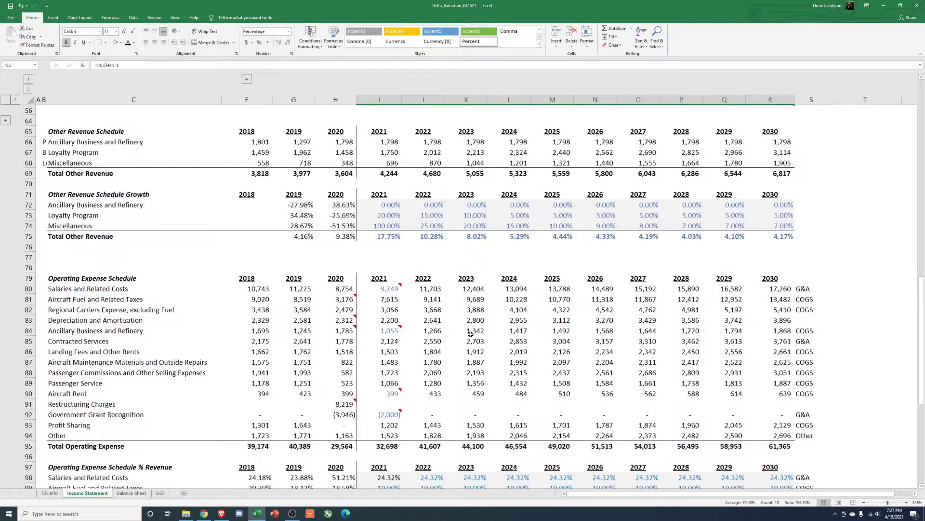
scroll(462, 330, "down", 4)
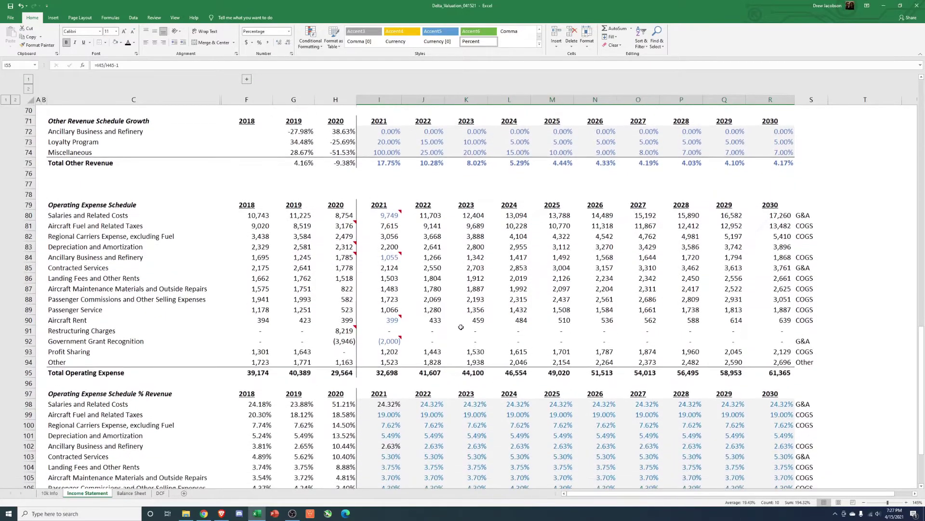
scroll(450, 321, "down", 1)
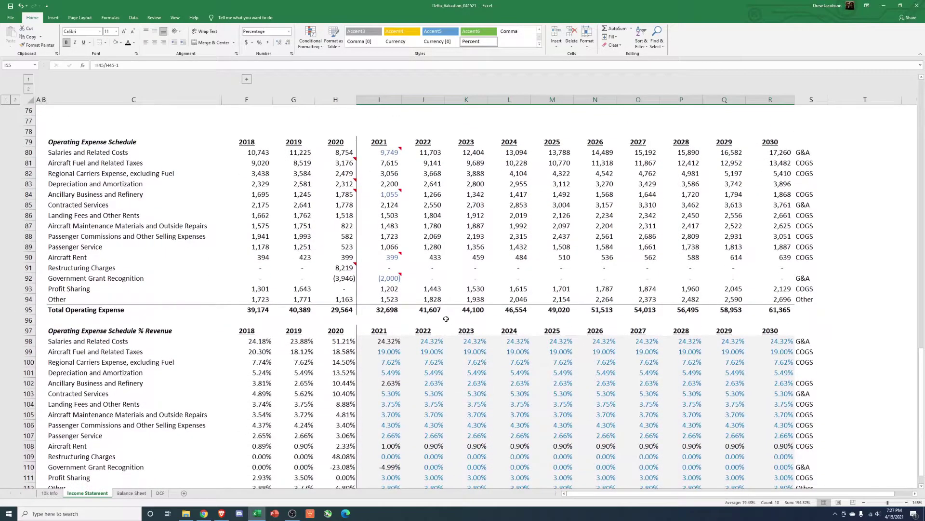
scroll(372, 353, "up", 20)
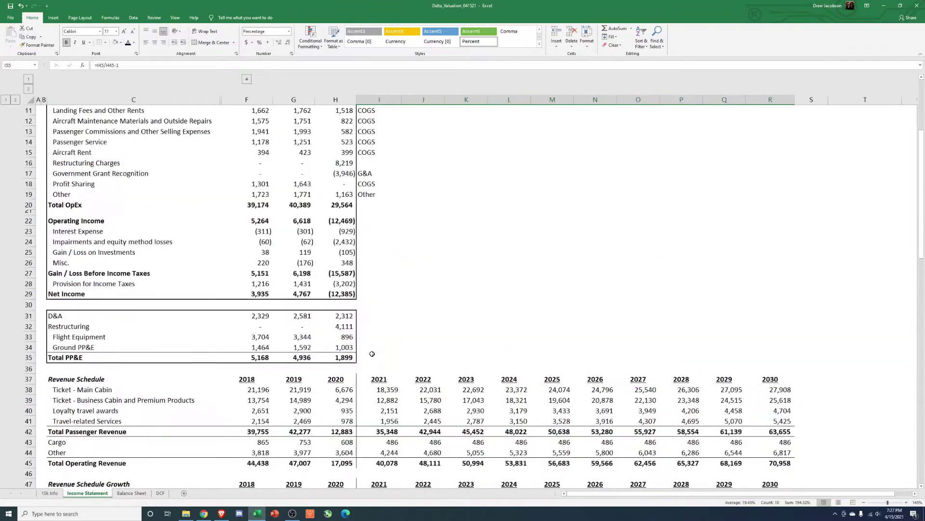
scroll(372, 353, "up", 3)
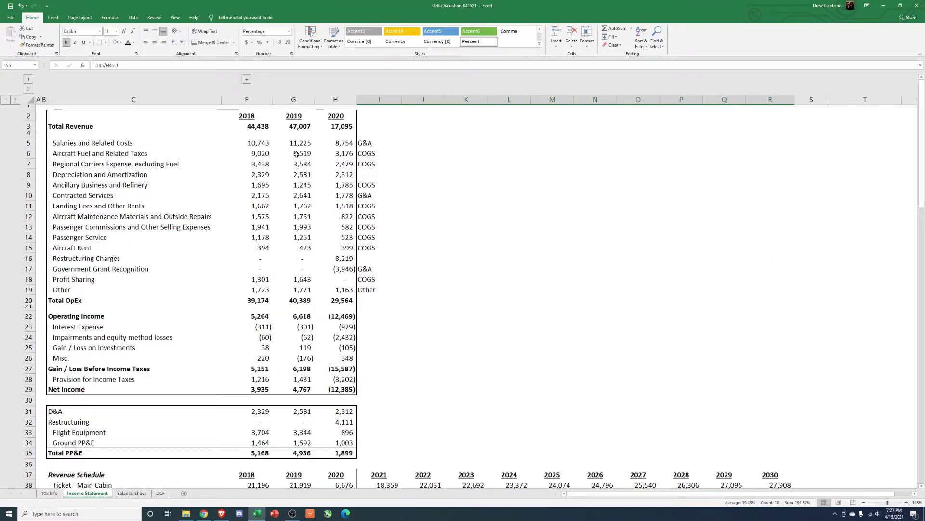
left_click(295, 126)
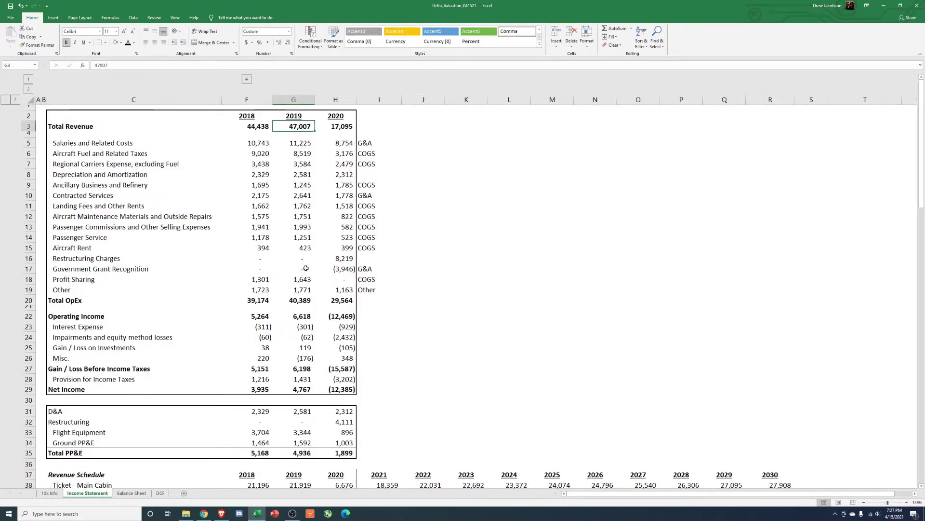
left_click(308, 391)
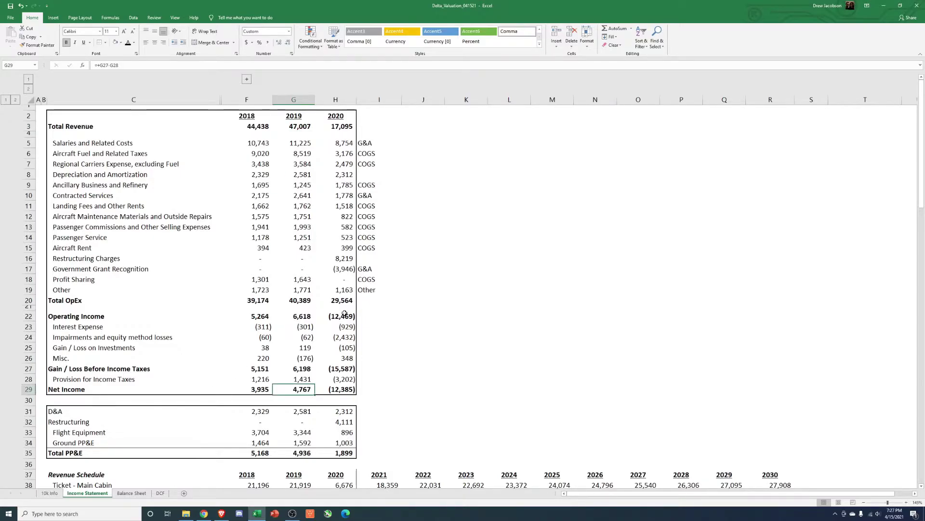
left_click(298, 297)
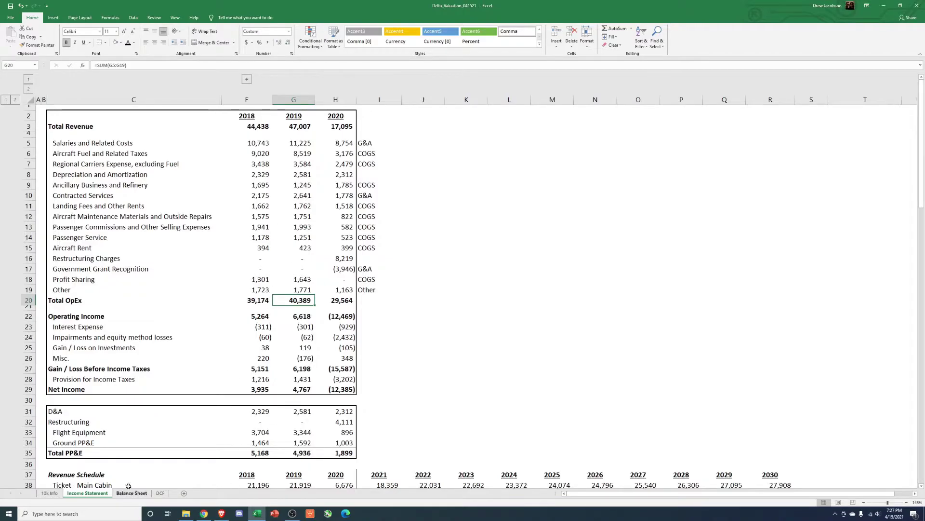
scroll(256, 422, "down", 20)
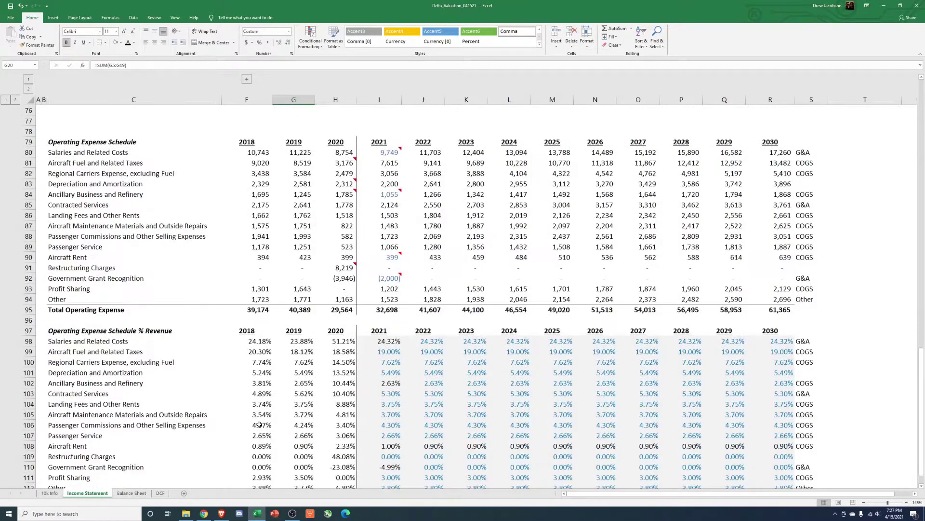
scroll(449, 292, "down", 1)
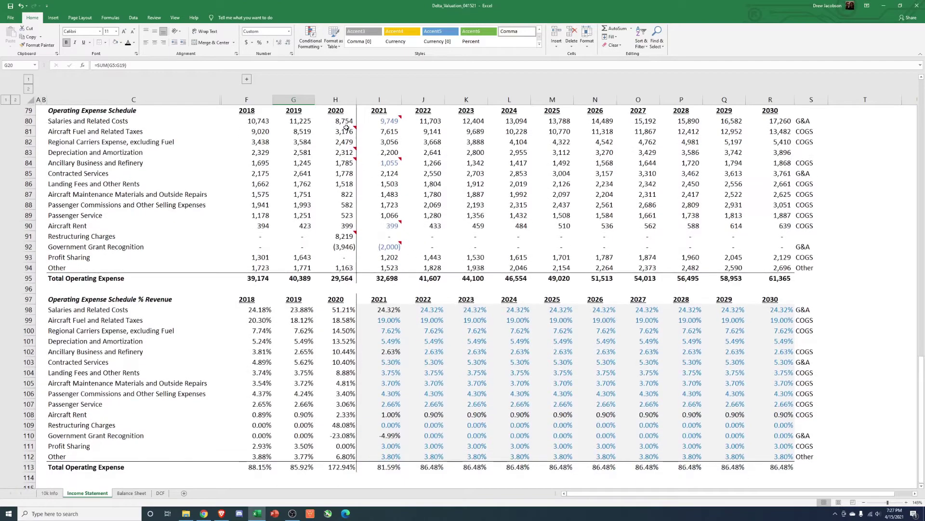
mouse_move(395, 120)
scroll(177, 175, "up", 1)
left_click(99, 155)
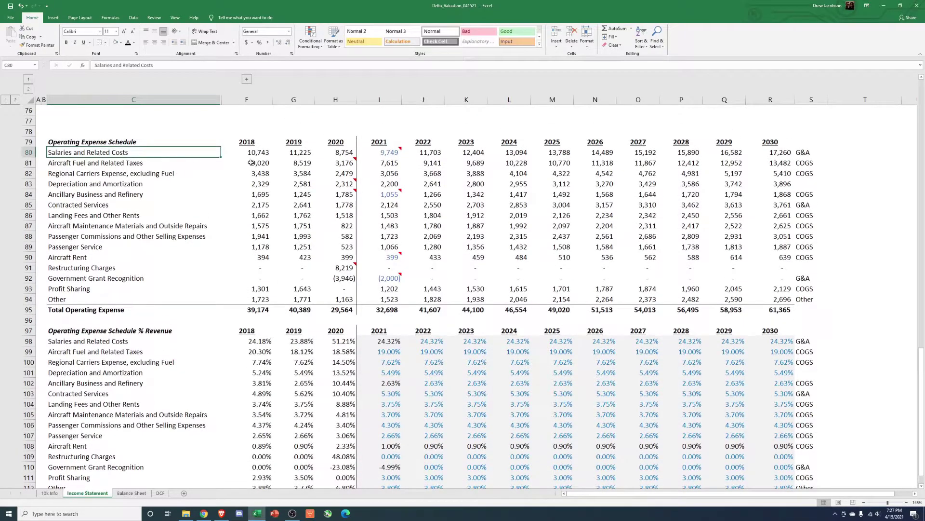
left_click(382, 154)
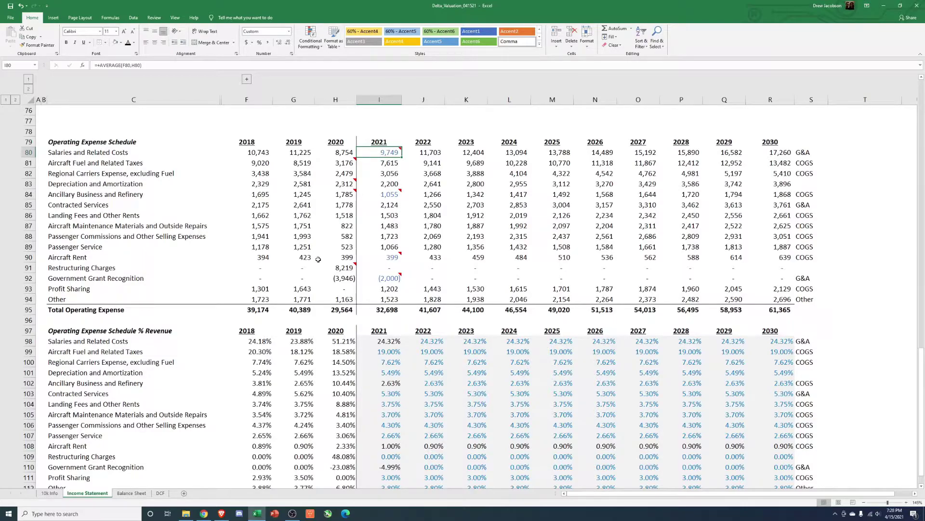
left_click(265, 156)
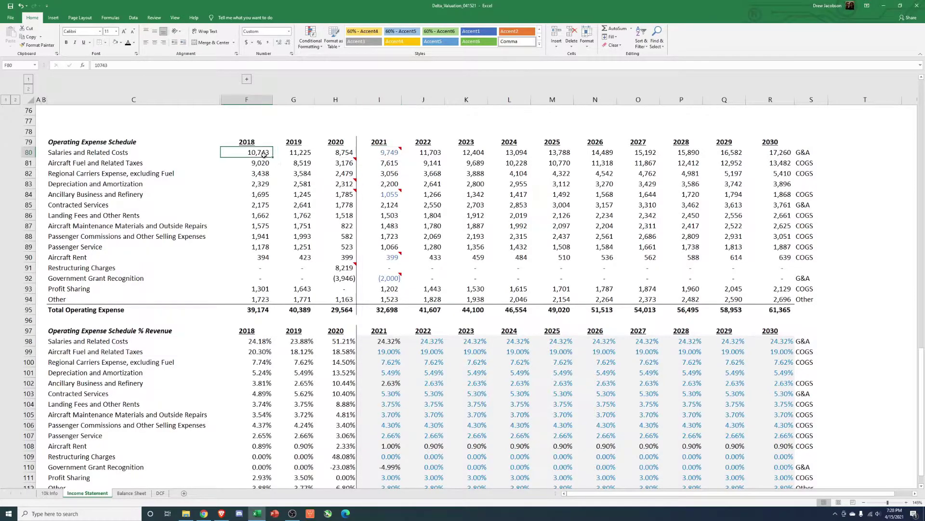
left_click(385, 154)
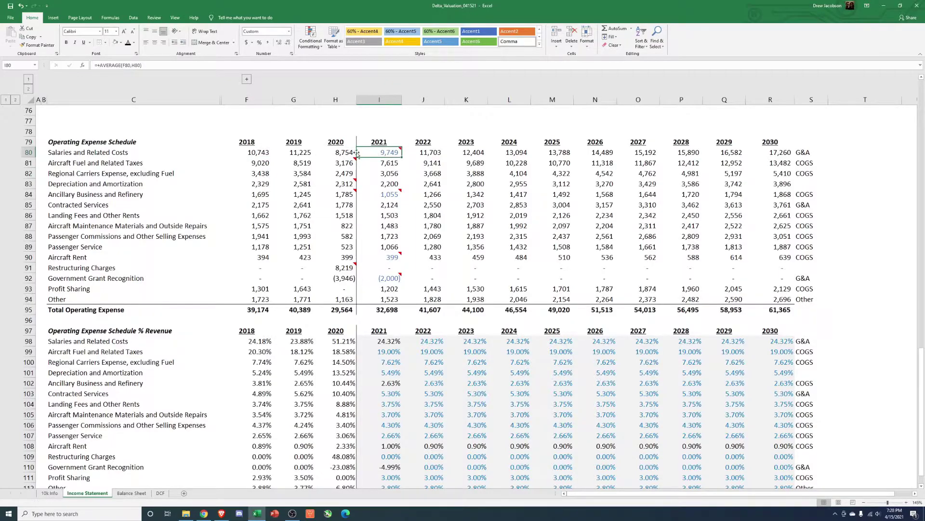
mouse_move(385, 154)
left_click(303, 152)
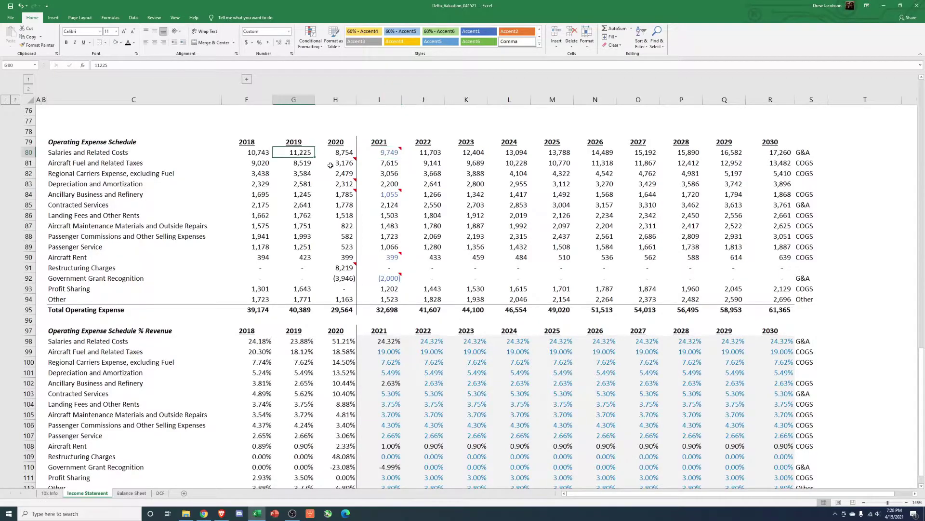
left_click(375, 154)
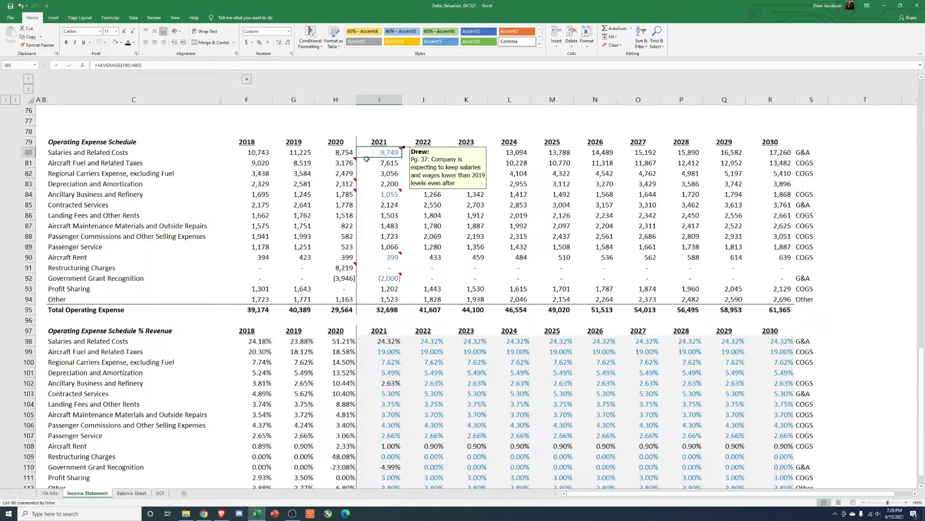
left_click(260, 151)
left_click(330, 151)
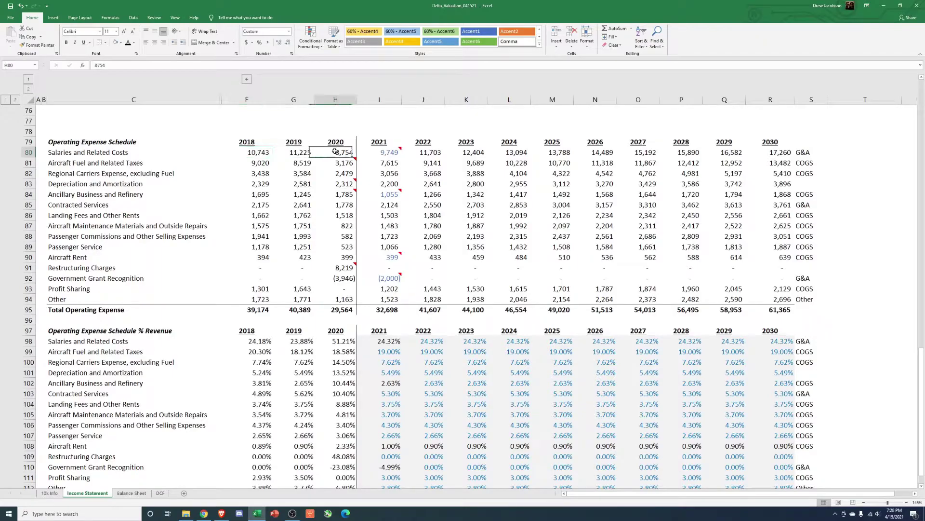
left_click(393, 153)
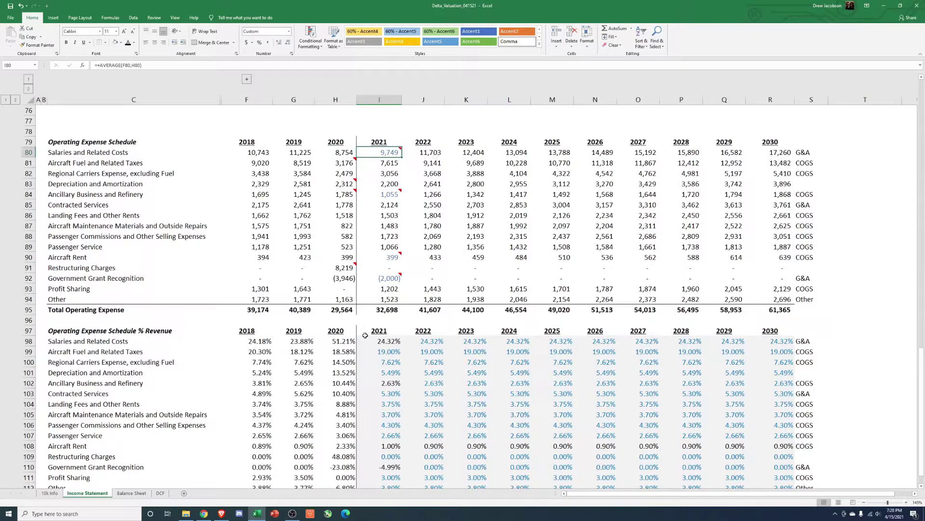
left_click_drag(273, 343, 300, 343)
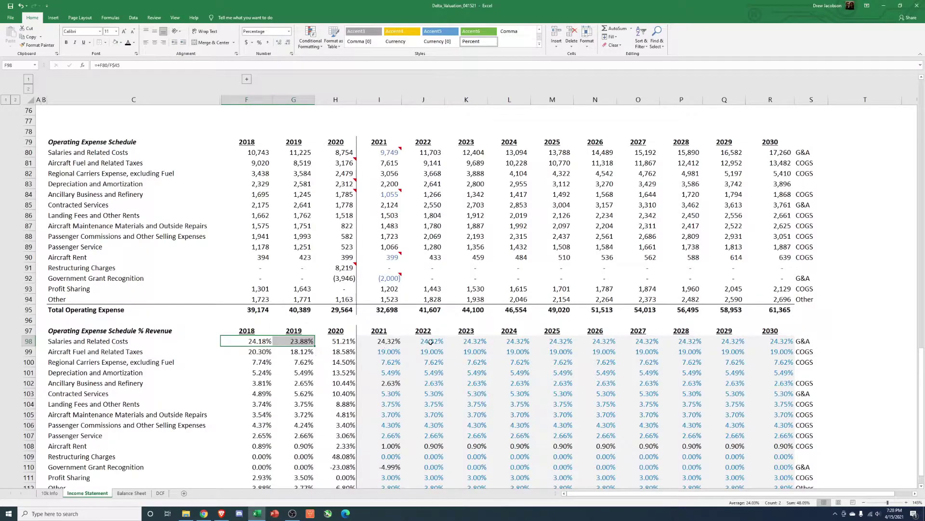
left_click(386, 343)
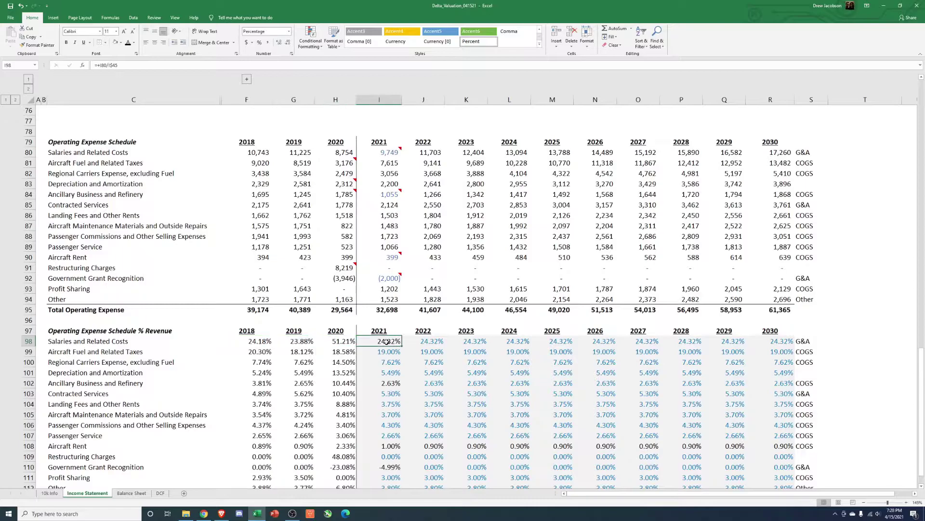
scroll(386, 347, "down", 3)
left_click_drag(105, 234, 785, 400)
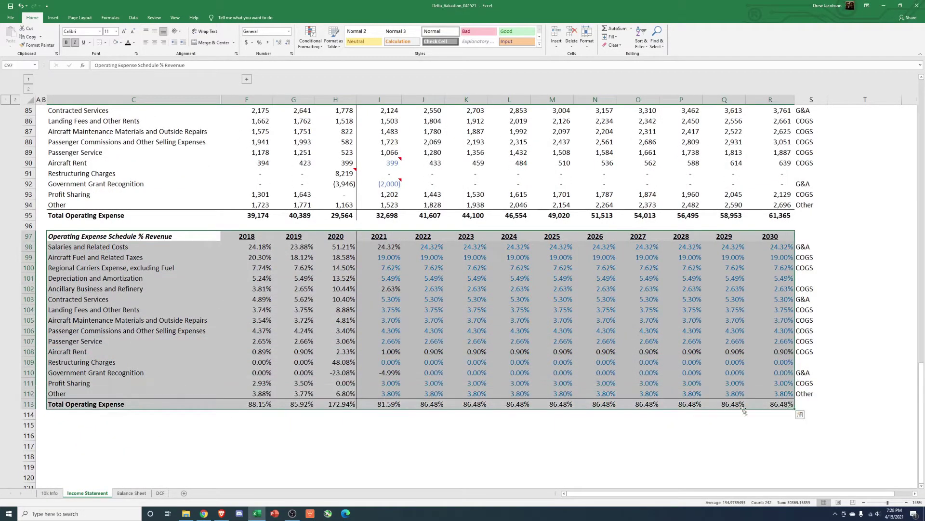
left_click(434, 430)
left_click(420, 246)
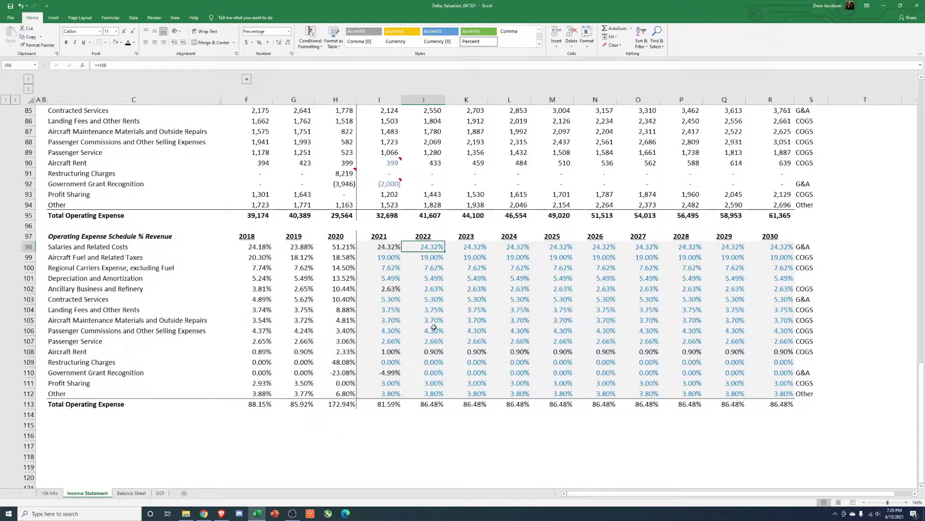
scroll(434, 328, "up", 4)
left_click(389, 194)
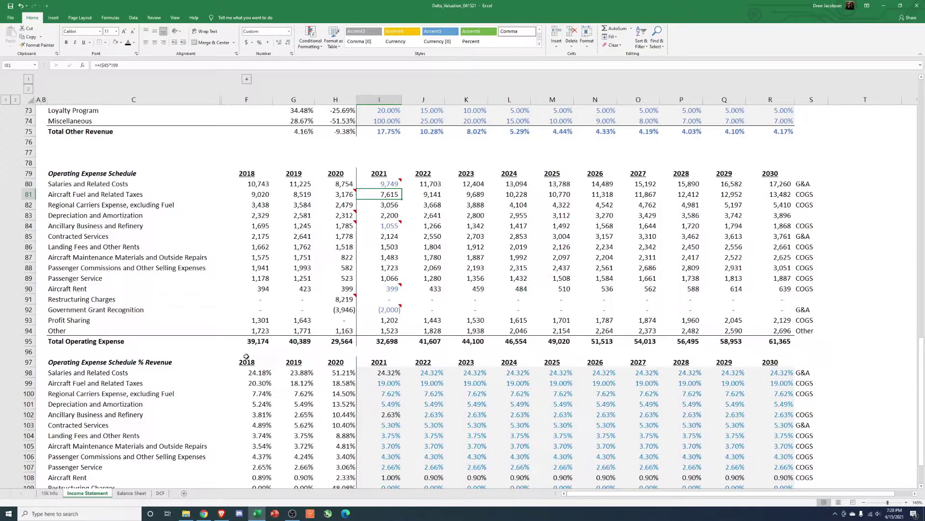
left_click(348, 194)
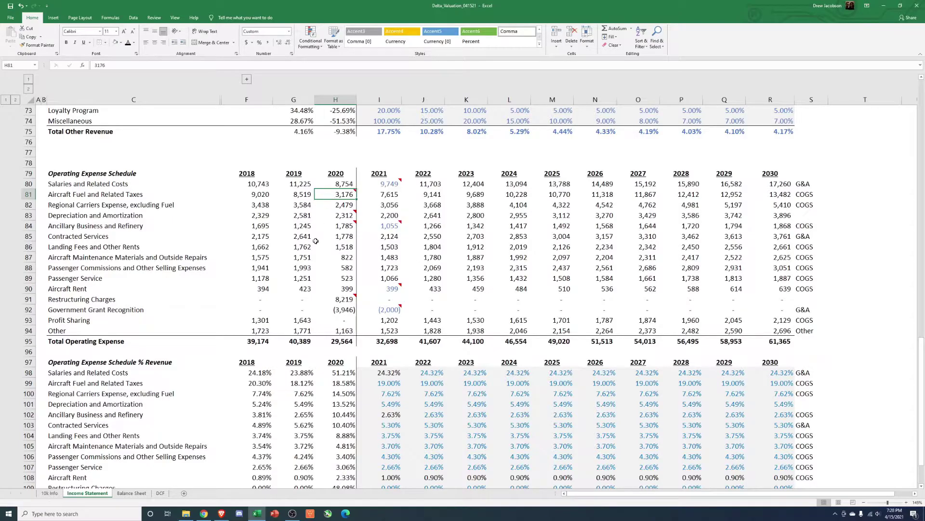
left_click(394, 194)
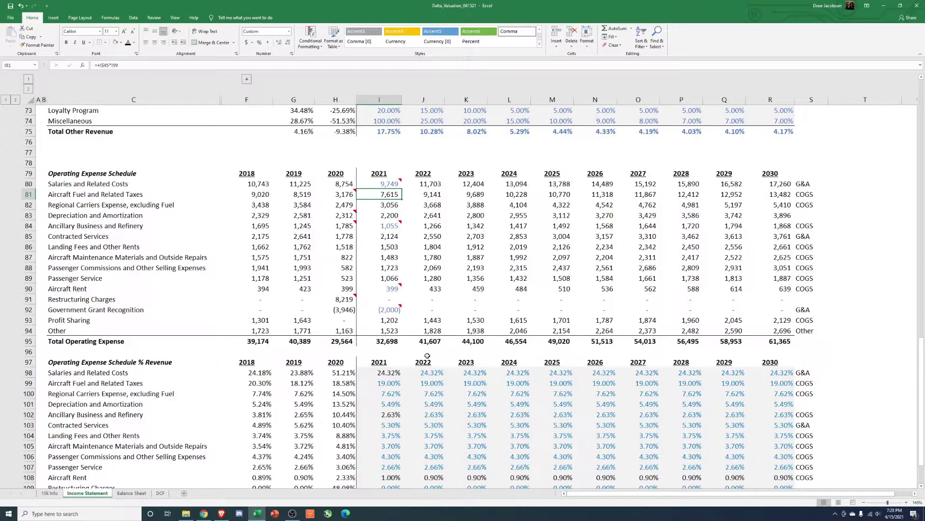
left_click(302, 196)
left_click(391, 197)
scroll(417, 382, "down", 2)
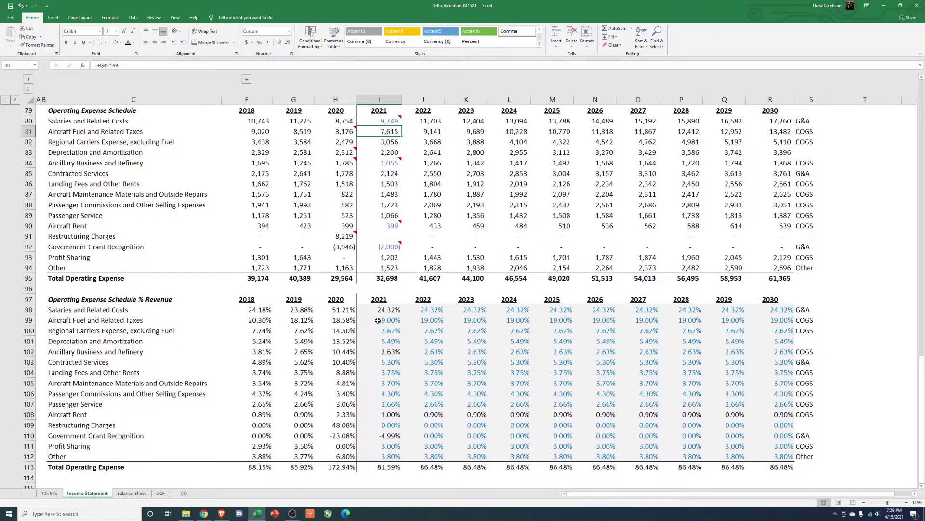
left_click_drag(378, 321, 758, 321)
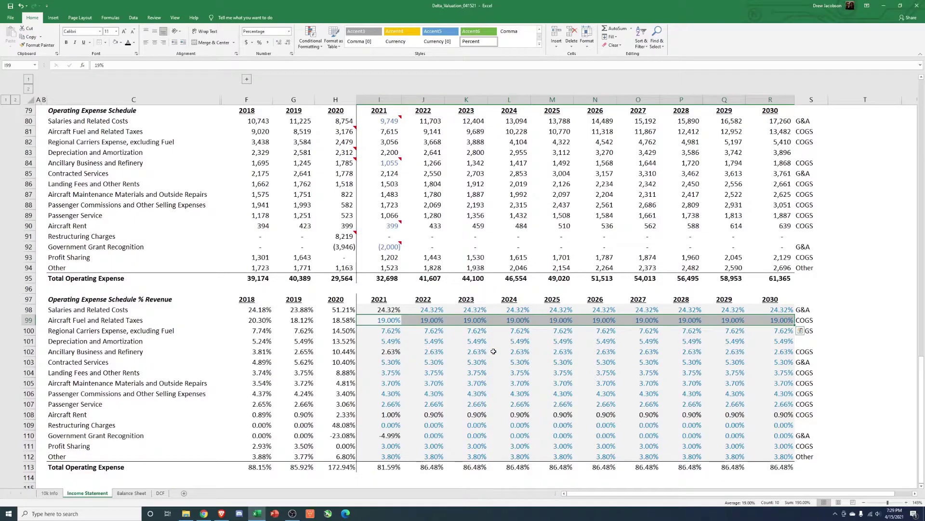
left_click(260, 321)
left_click(309, 322)
left_click(340, 322)
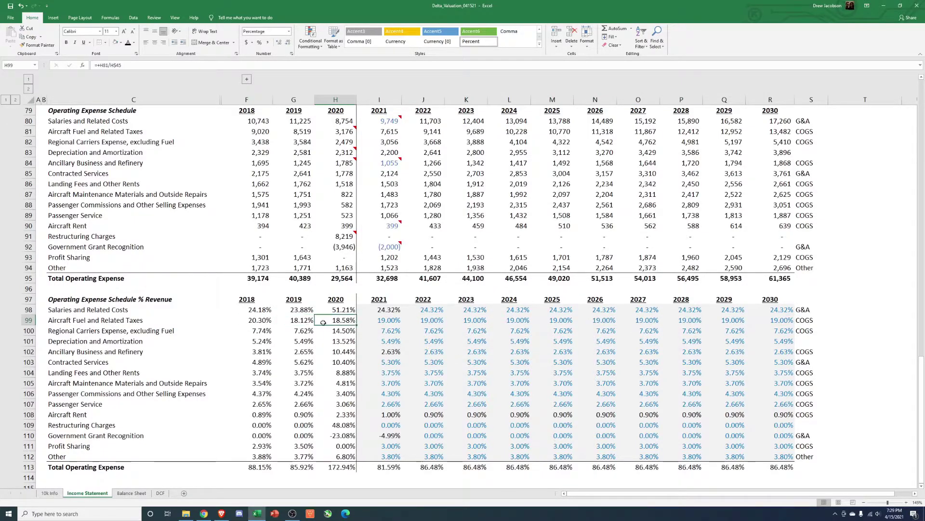
left_click(295, 322)
left_click(327, 320)
left_click(294, 322)
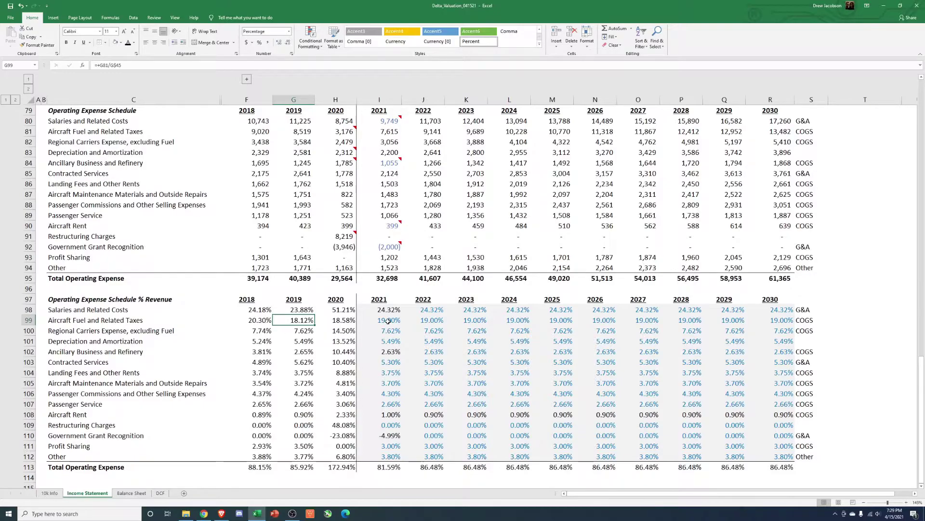
left_click_drag(264, 322, 785, 320)
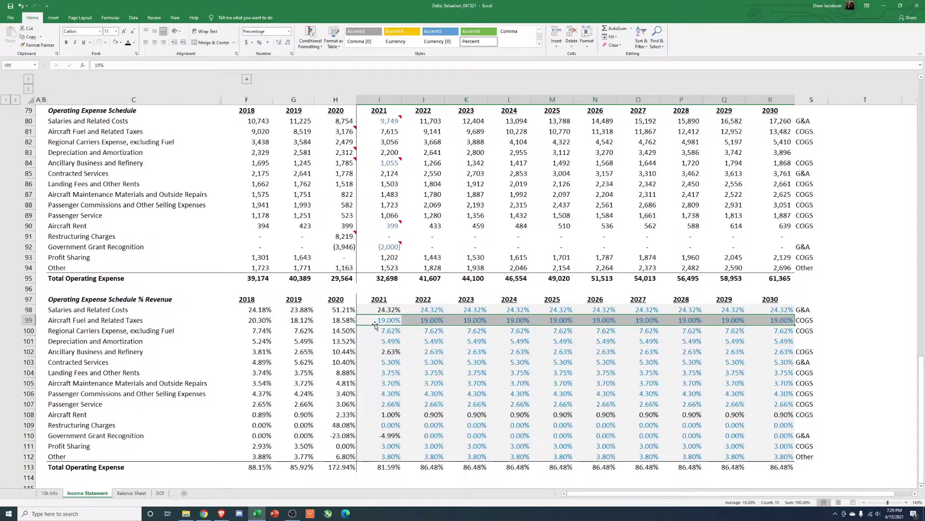
left_click(135, 330)
scroll(178, 358, "down", 1)
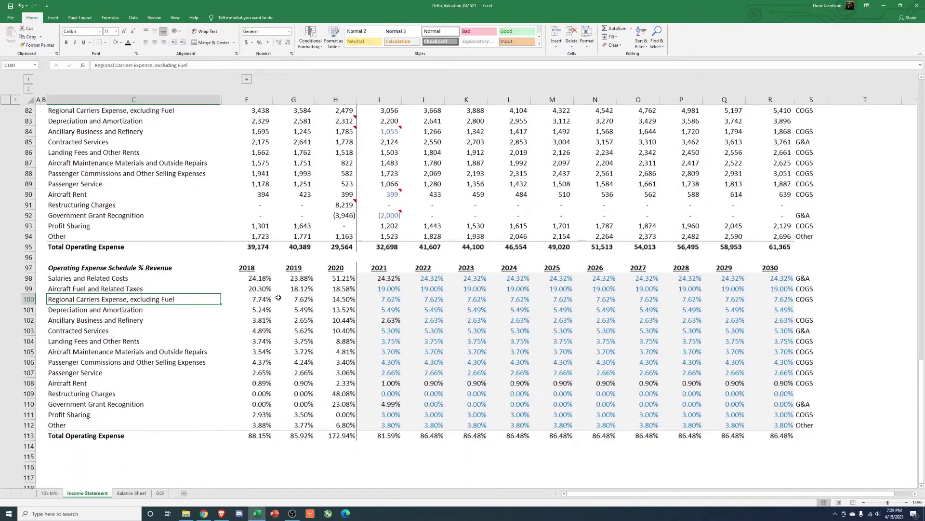
left_click_drag(278, 297, 301, 299)
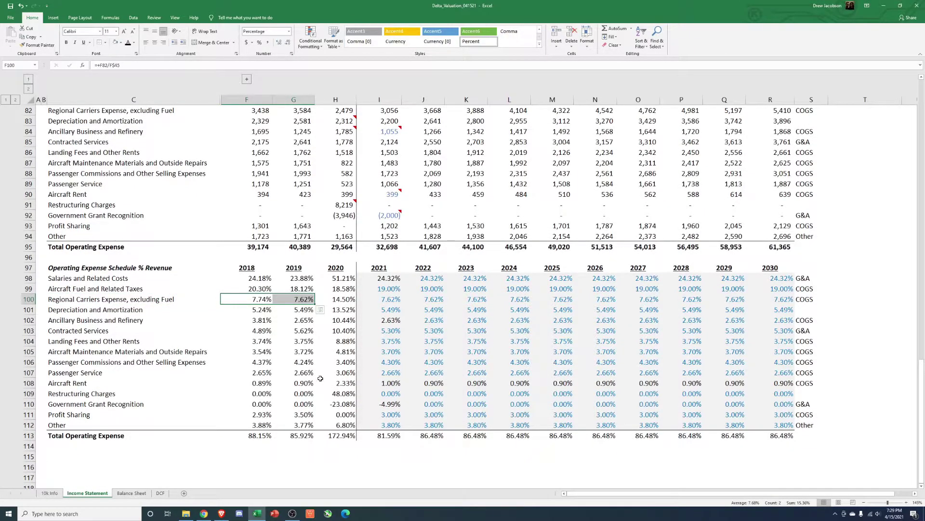
left_click(263, 310)
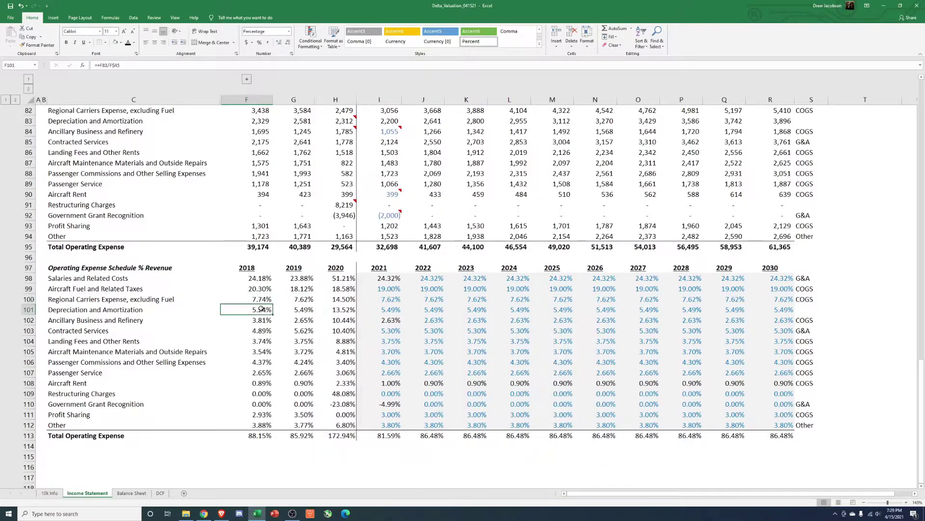
left_click_drag(262, 308, 304, 425)
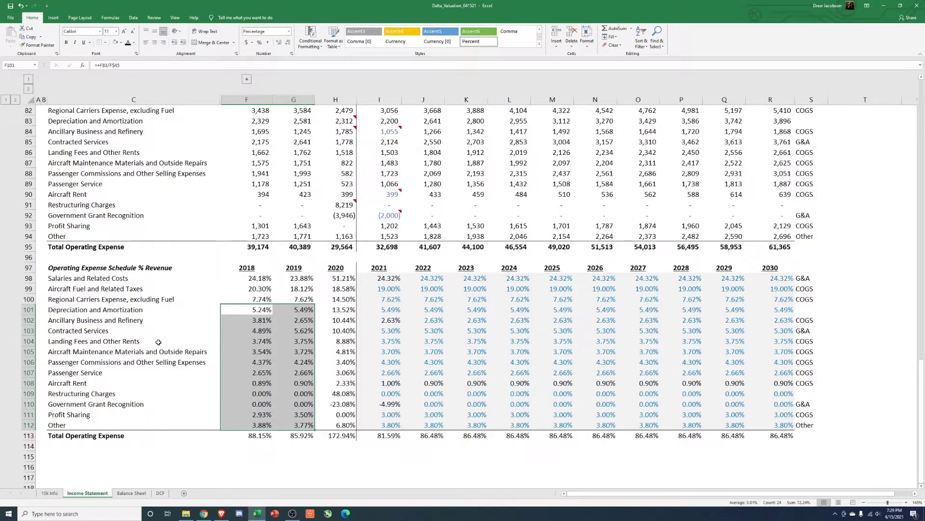
left_click(385, 218)
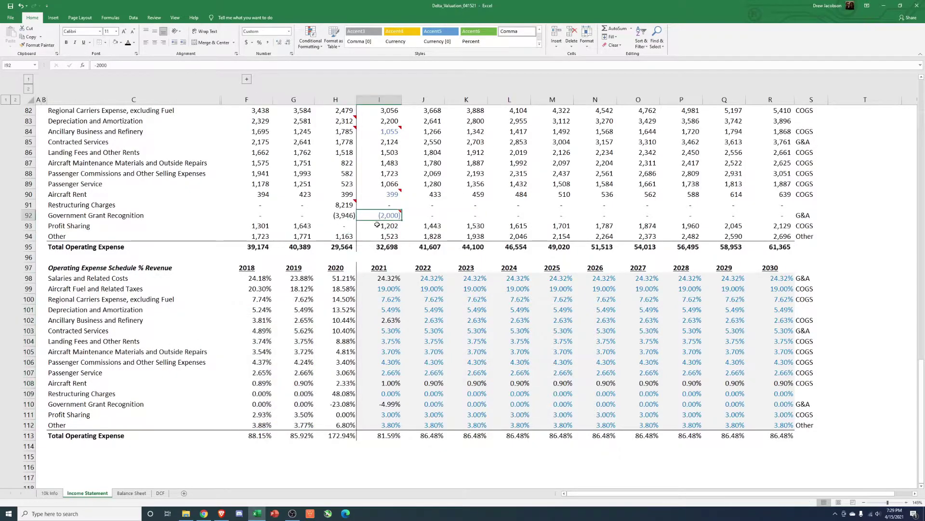
left_click(352, 204)
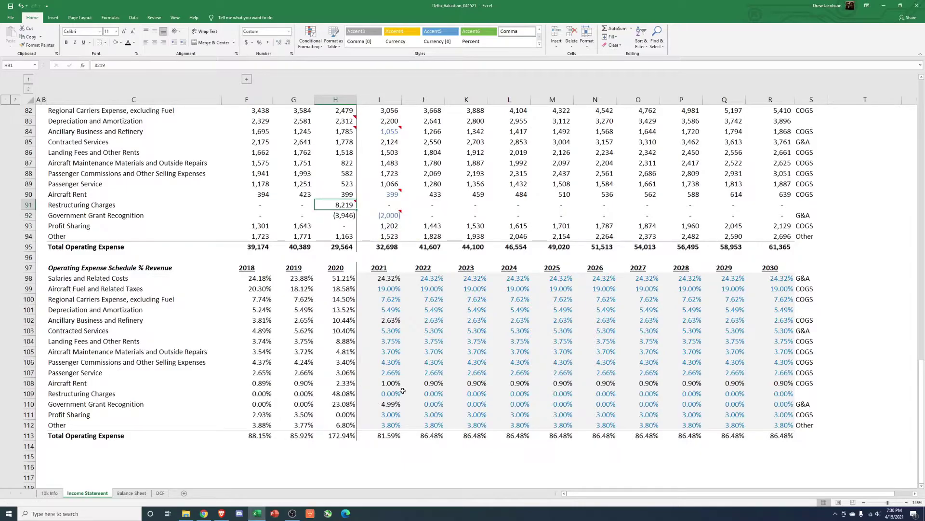
left_click(392, 216)
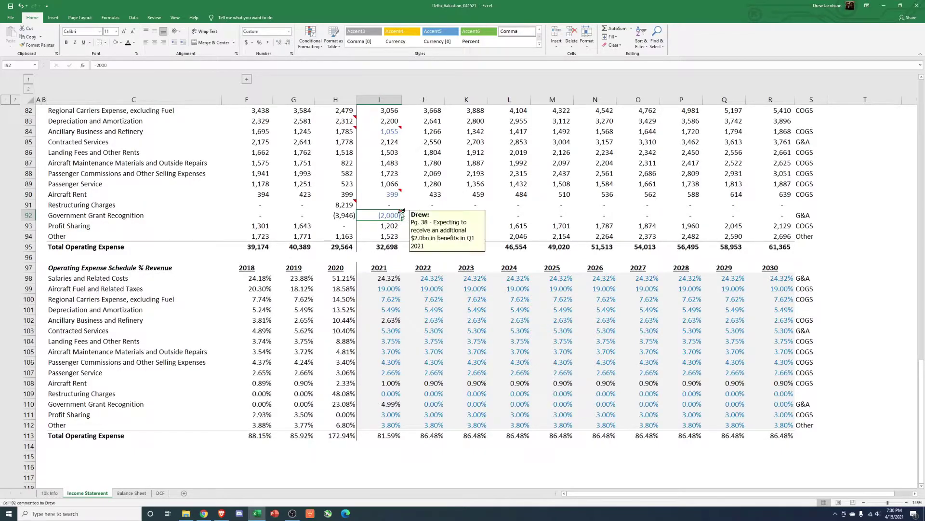
left_click_drag(424, 216, 752, 215)
scroll(442, 275, "down", 2)
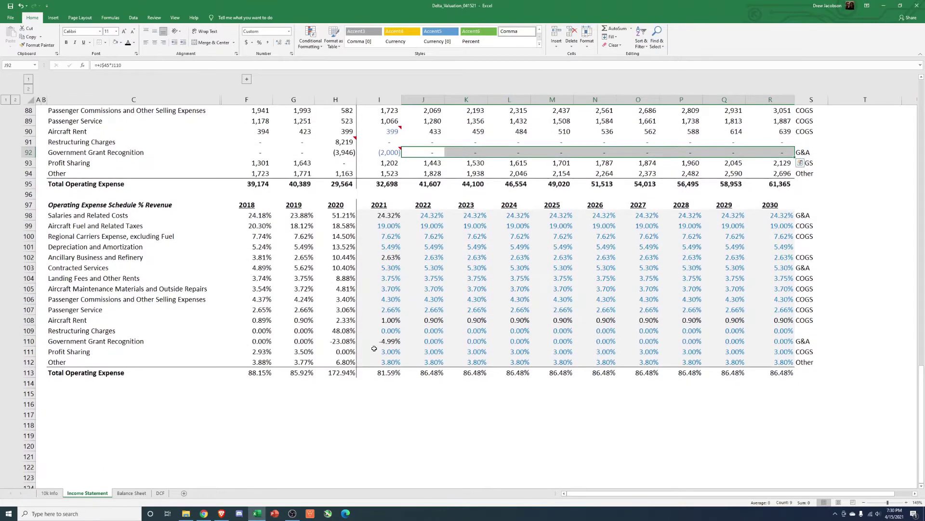
left_click(256, 373)
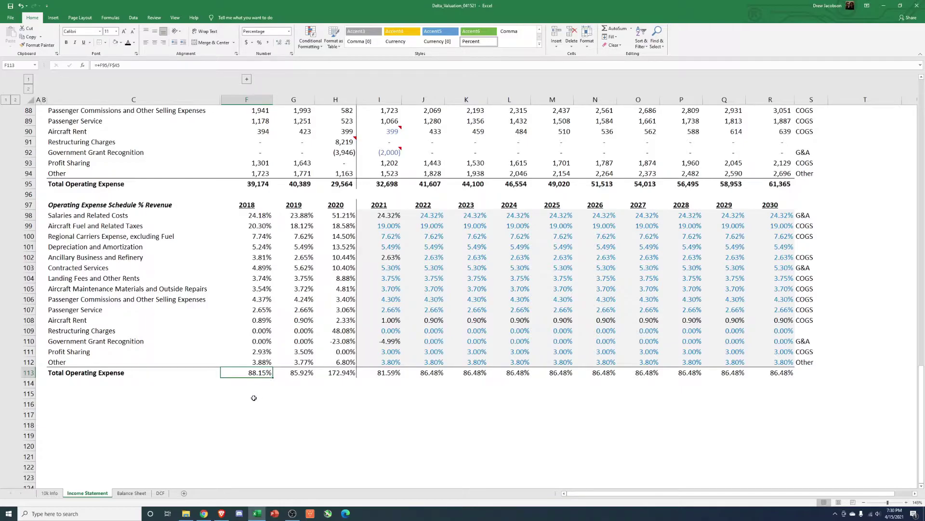
left_click(306, 375)
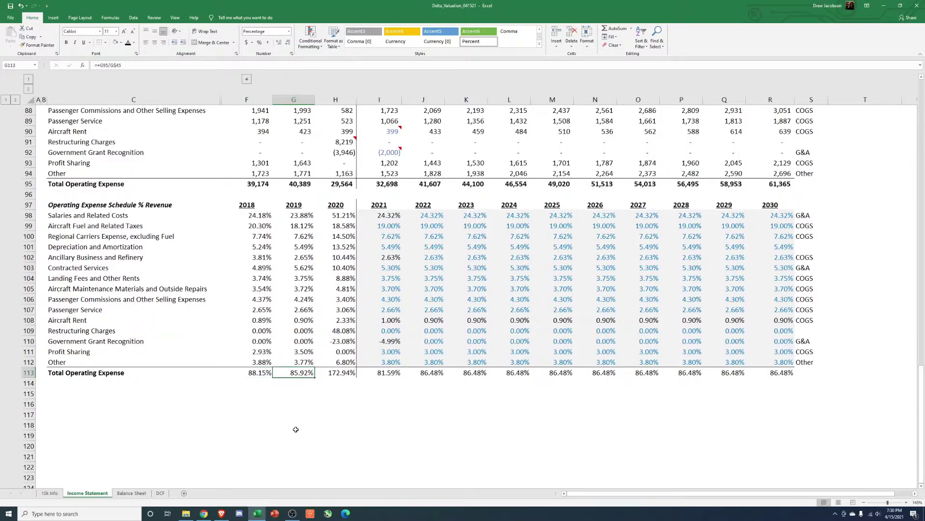
left_click(397, 373)
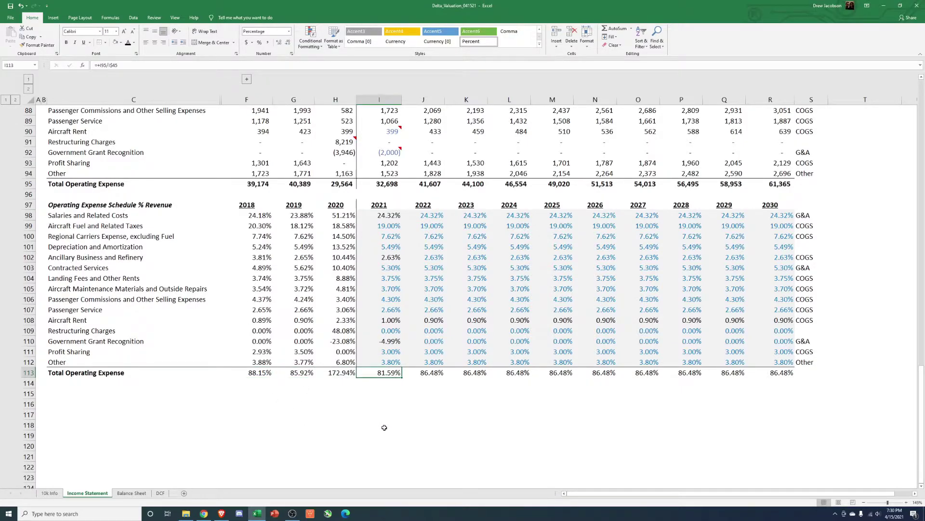
left_click(385, 343)
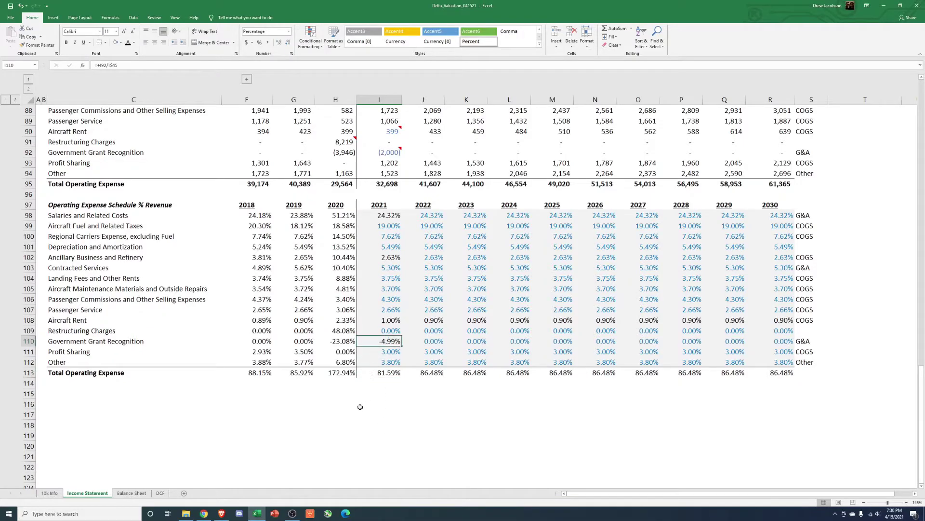
left_click(392, 376)
left_click(426, 375)
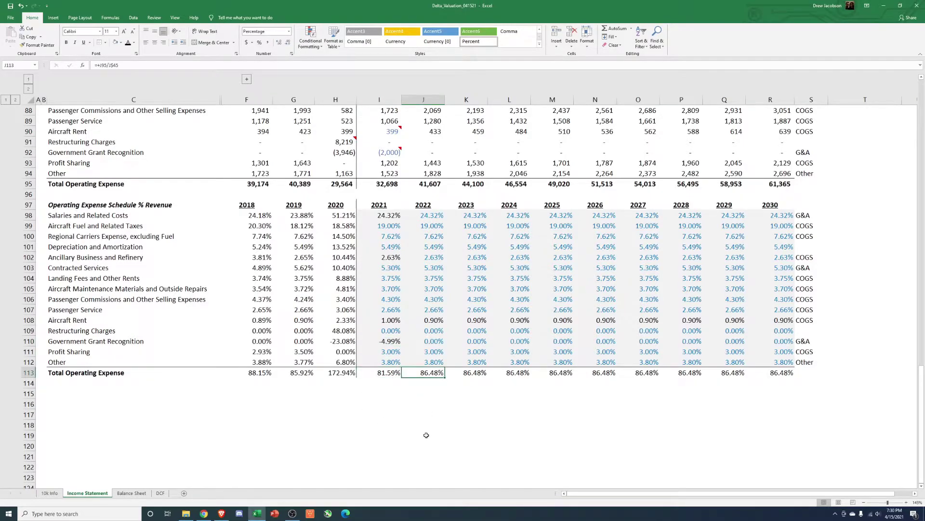
left_click(464, 377)
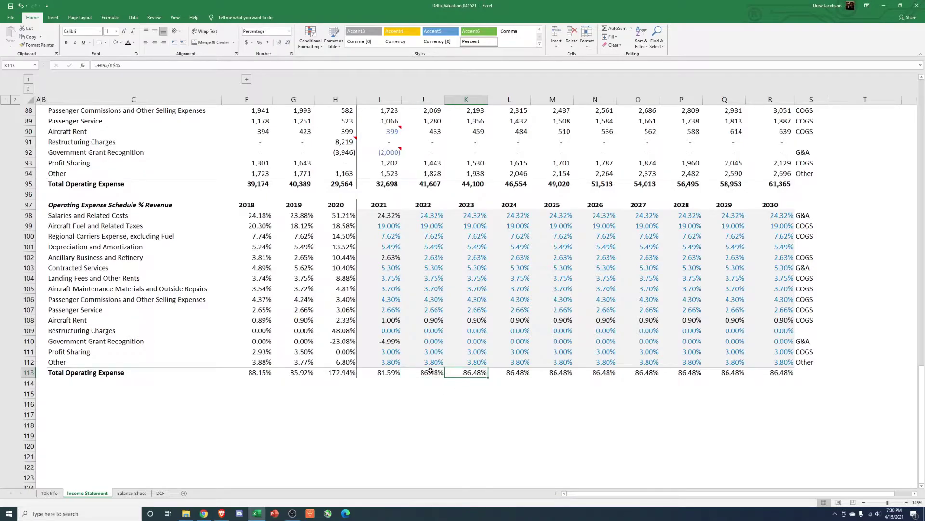
left_click_drag(431, 372, 781, 374)
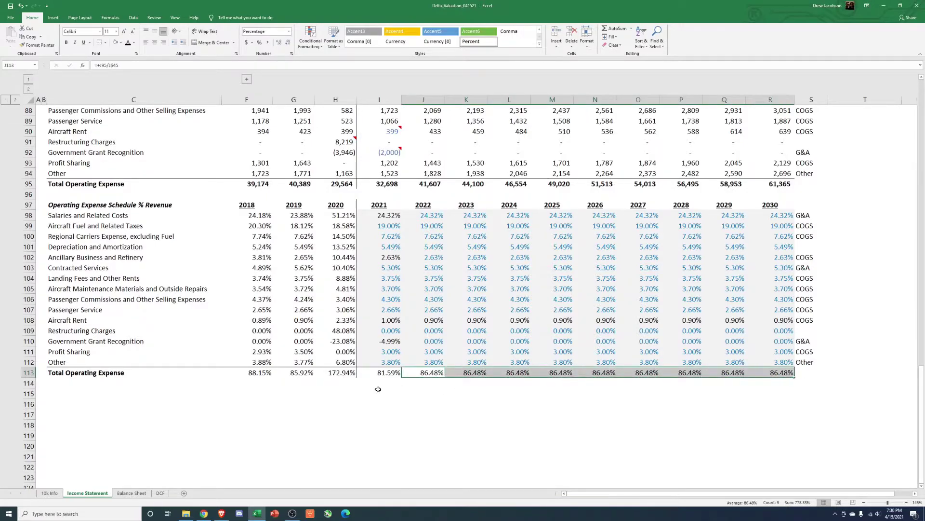
left_click_drag(263, 372, 283, 375)
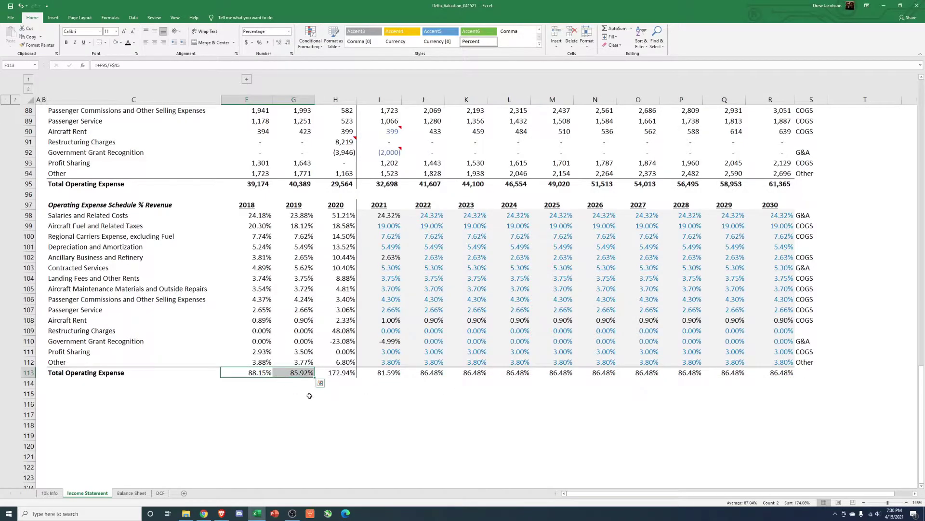
scroll(460, 438, "up", 13)
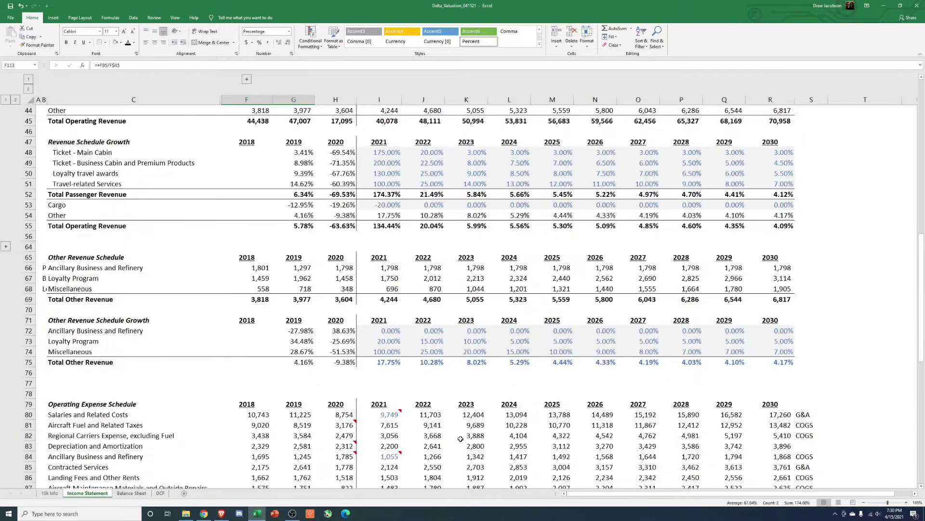
scroll(460, 438, "up", 14)
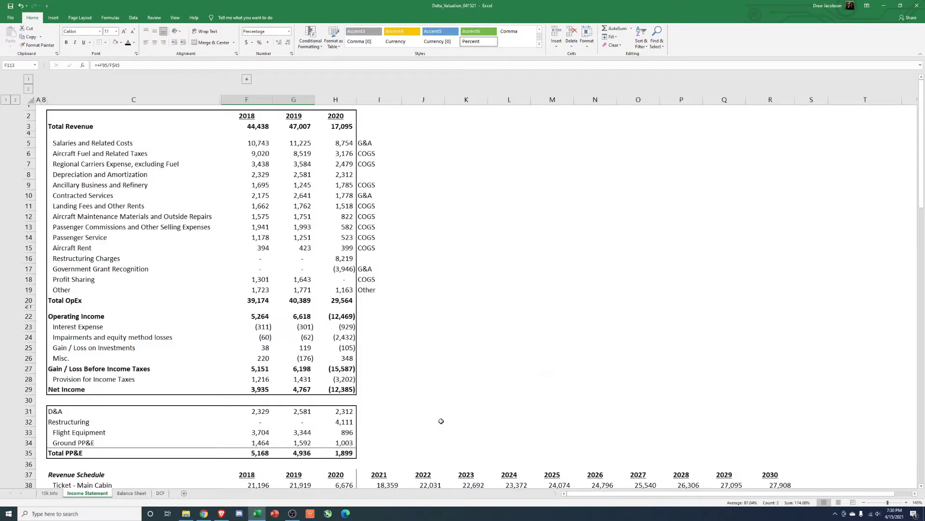
scroll(441, 421, "down", 20)
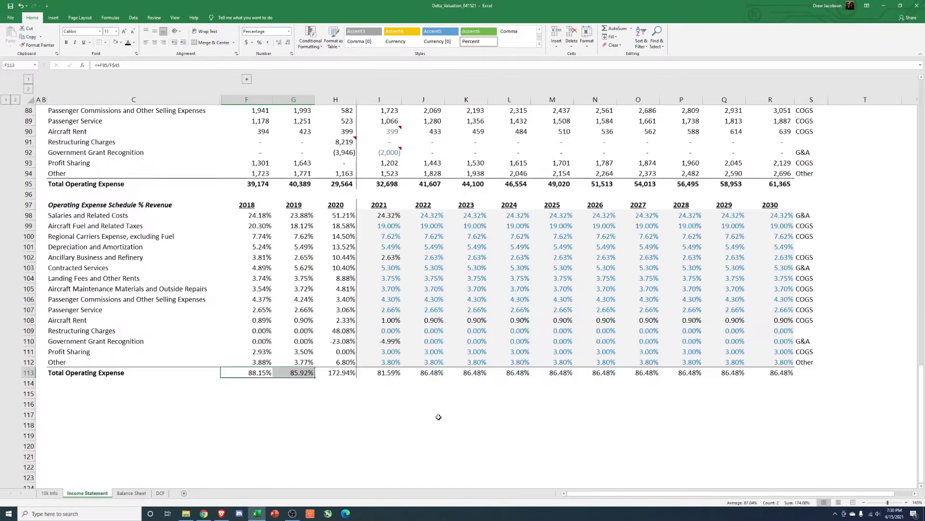
scroll(439, 417, "down", 3)
scroll(423, 413, "up", 10)
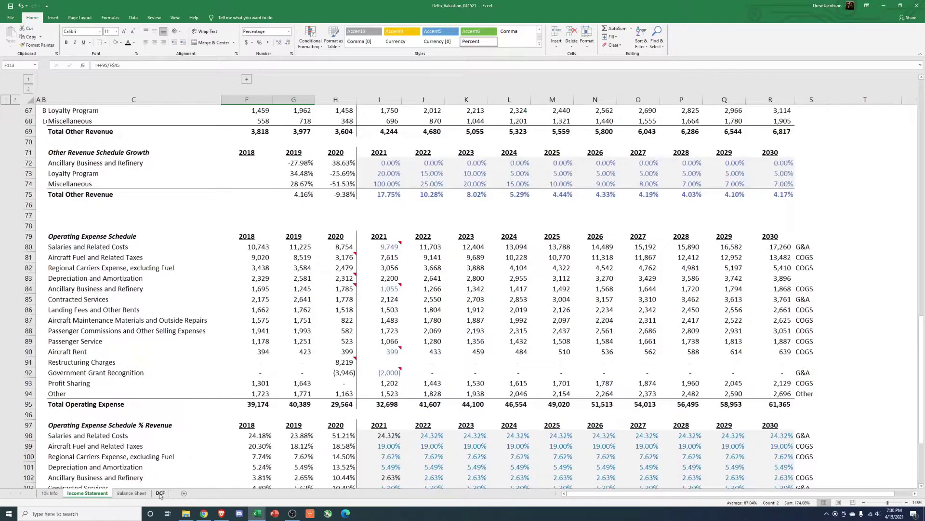
Select the DCF sheet's 2021–2026 projected revenues (J4:O4) to read their 309,263 sum
left_click(160, 493)
left_click(702, 379)
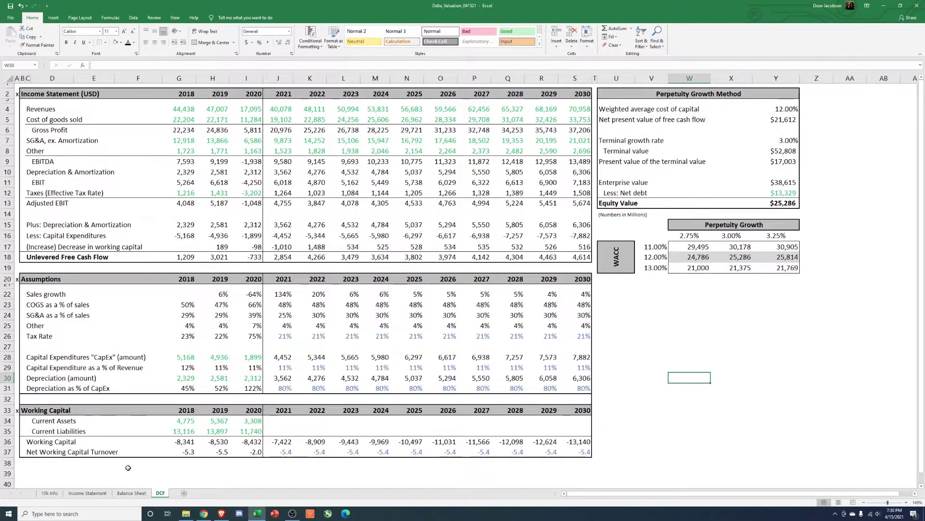
left_click(131, 492)
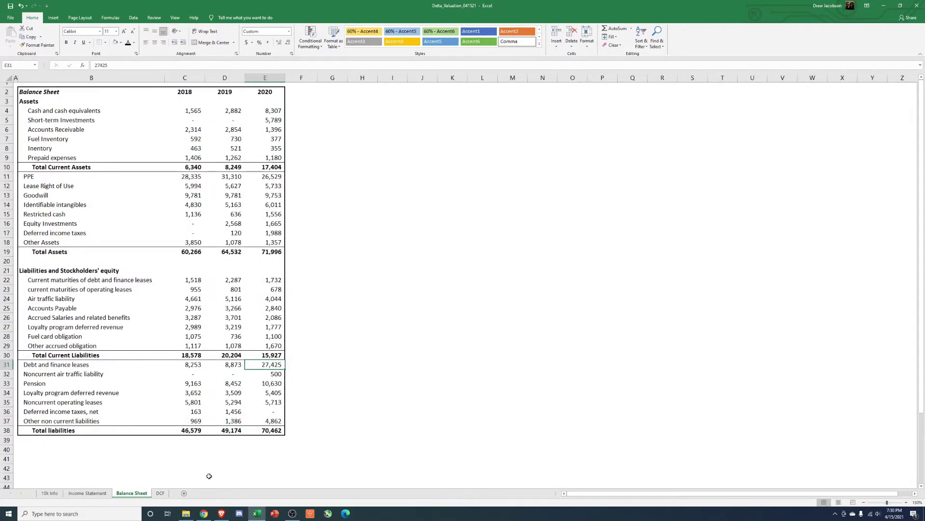
left_click(159, 493)
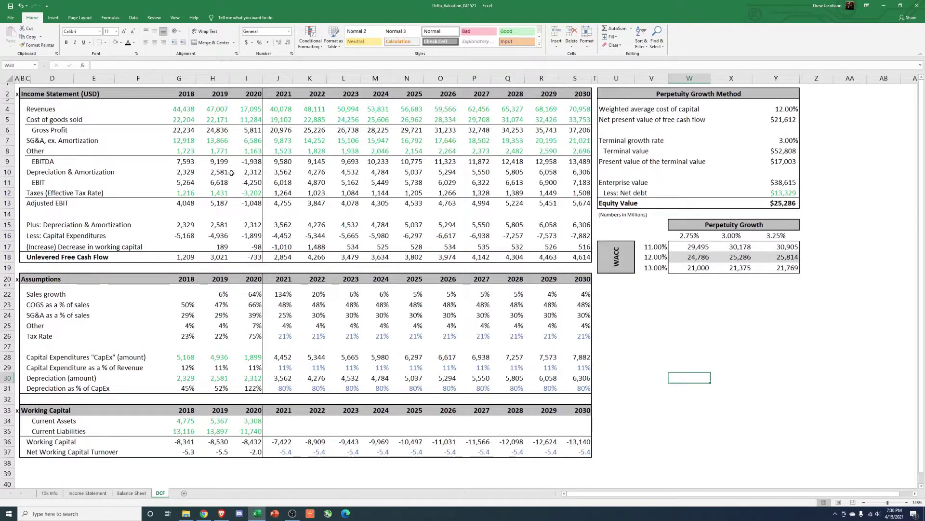
left_click_drag(278, 112, 440, 109)
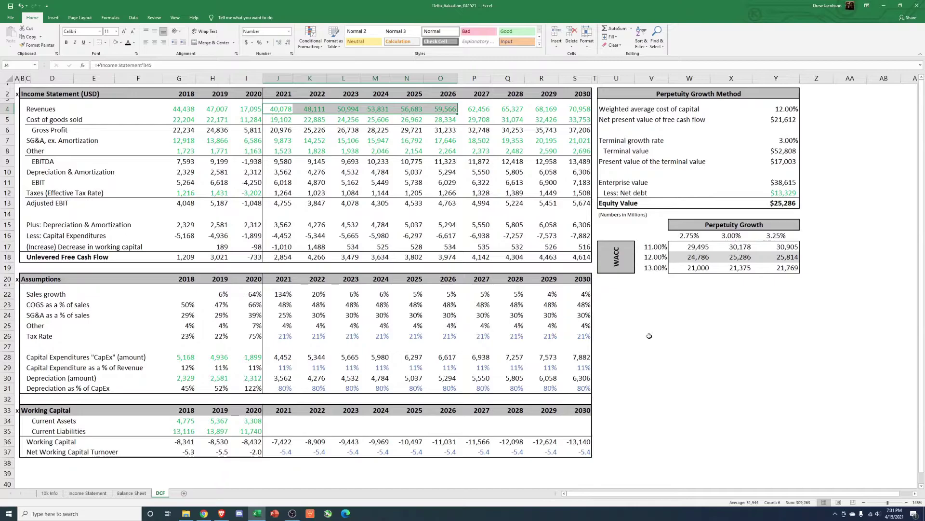
On Delta's DAL quote page, view the 1Y price chart, then switch back to 5Y
left_click(221, 513)
left_click(131, 6)
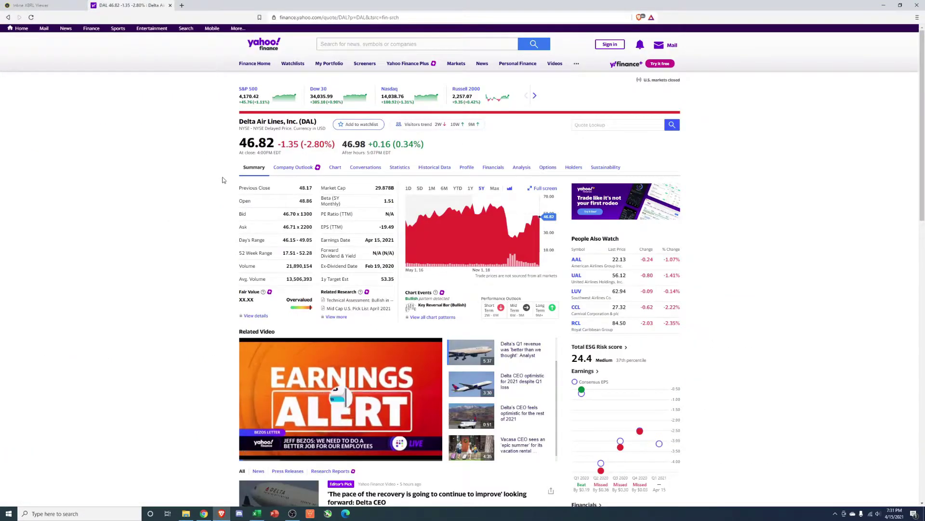
left_click(471, 188)
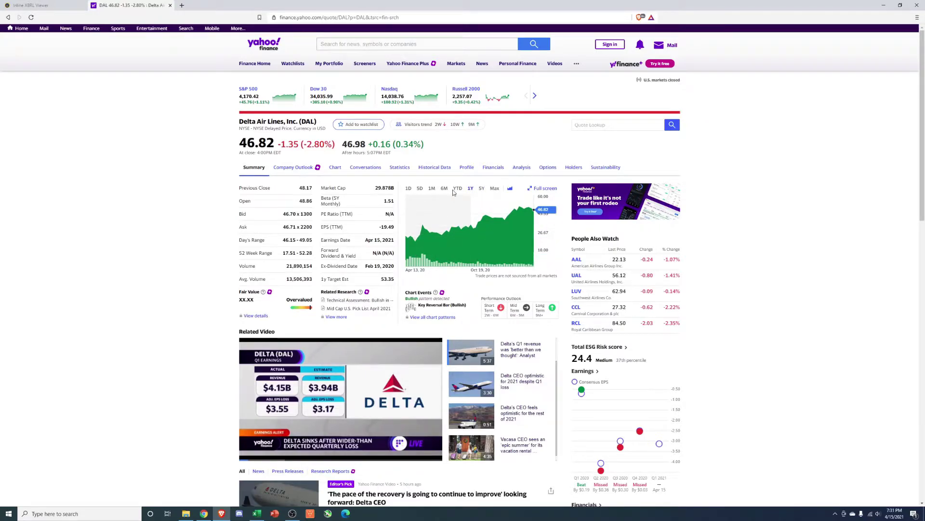
left_click(481, 189)
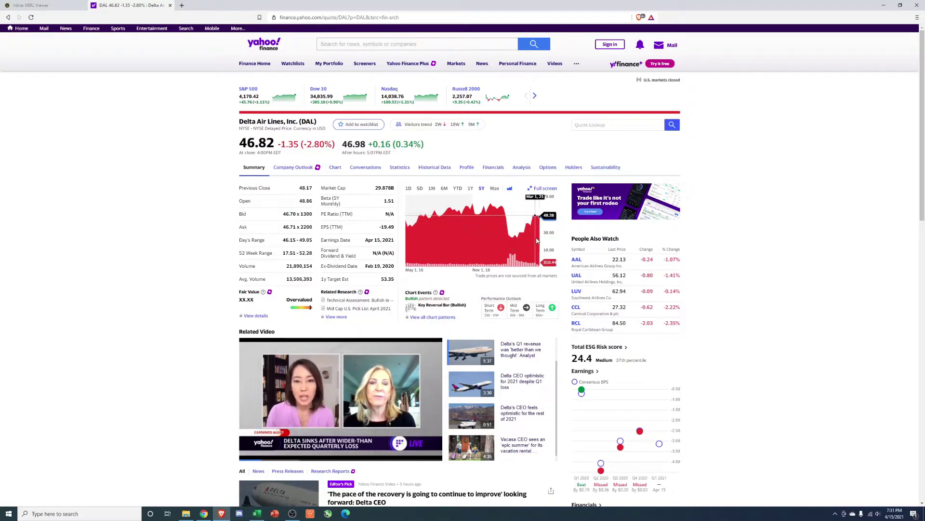
left_click(32, 5)
left_click(6, 18)
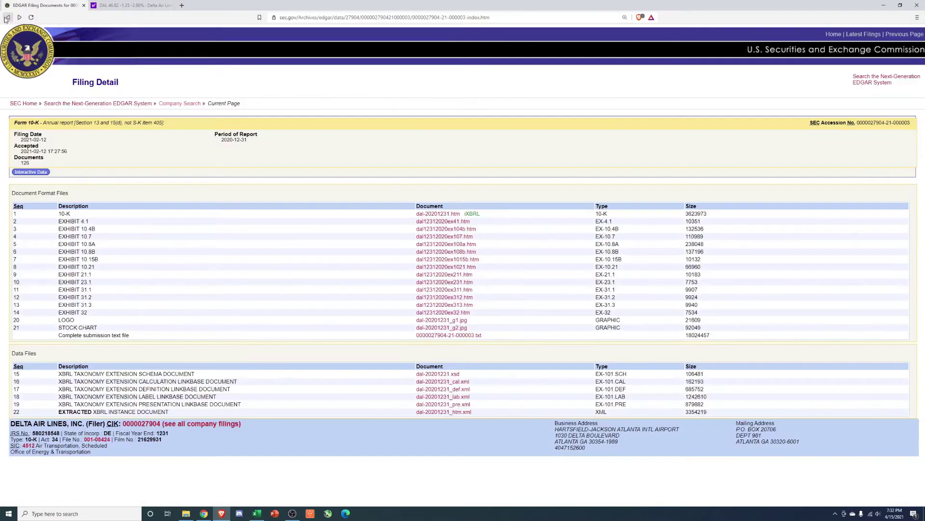
left_click(6, 17)
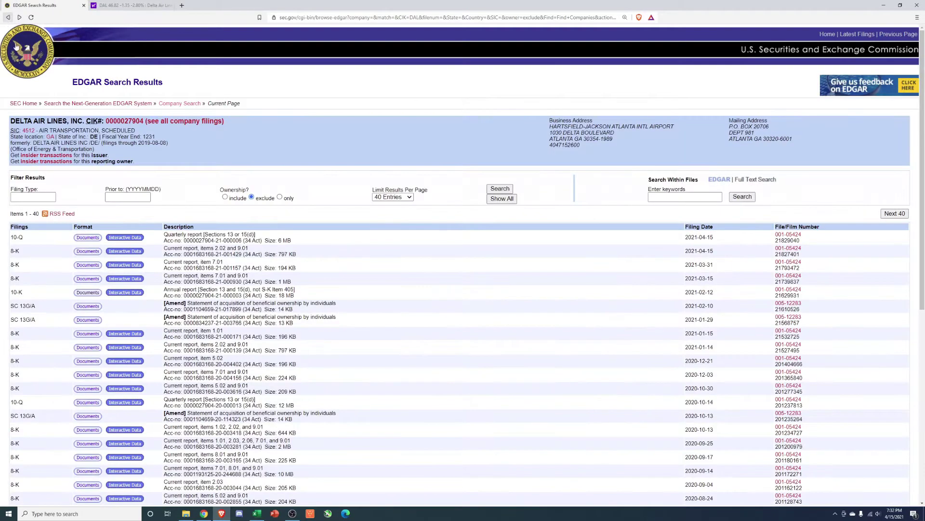
left_click(88, 238)
left_click(442, 215)
Scroll to the 10-Q Statements of Operations showing operating revenue 4,150 versus 8,592
scroll(350, 227, "down", 9)
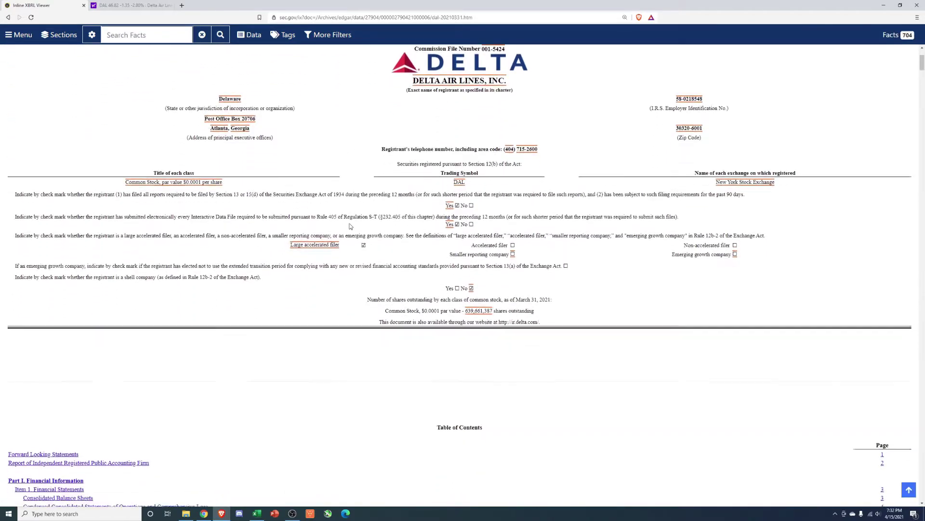
scroll(320, 217, "down", 1)
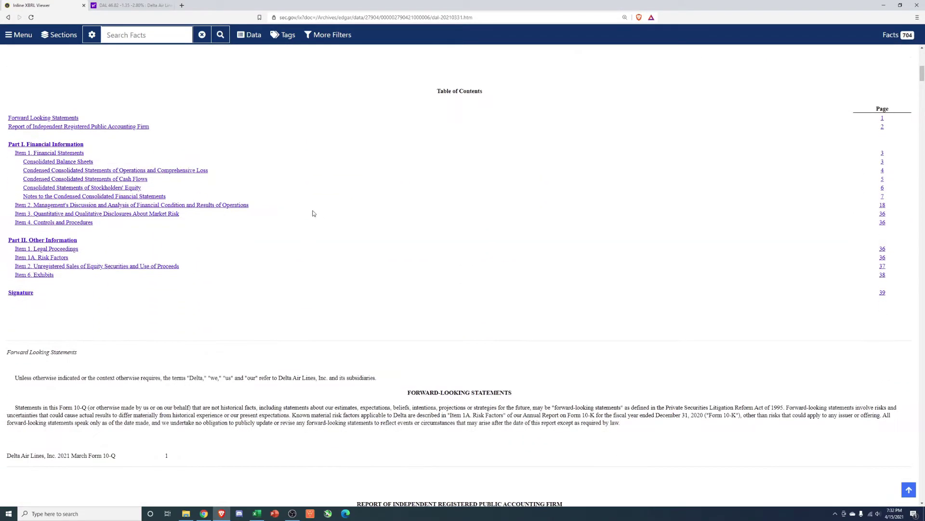
scroll(227, 242, "down", 11)
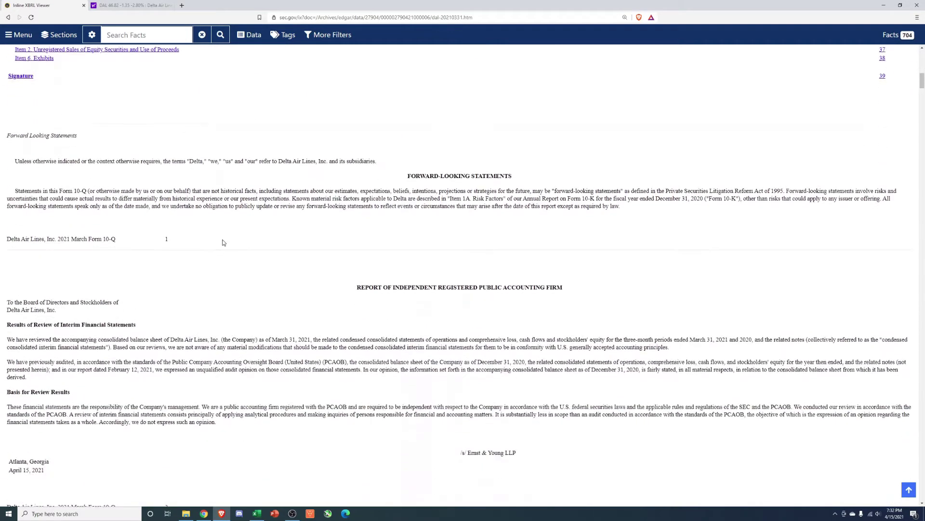
scroll(218, 240, "down", 20)
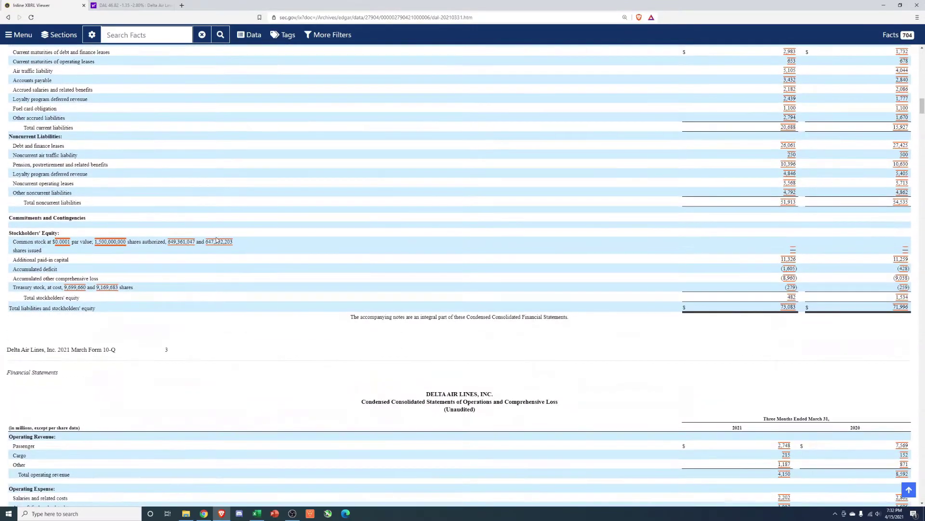
scroll(209, 239, "down", 2)
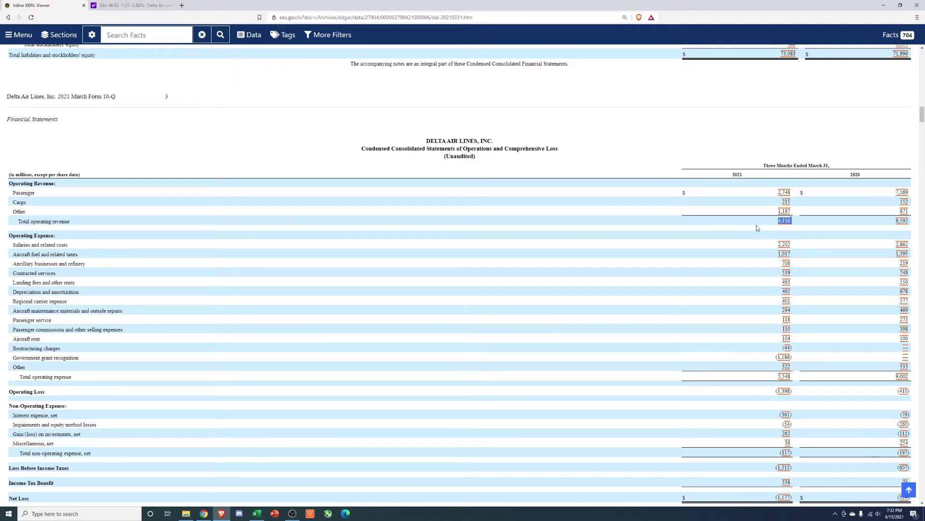
left_click(257, 512)
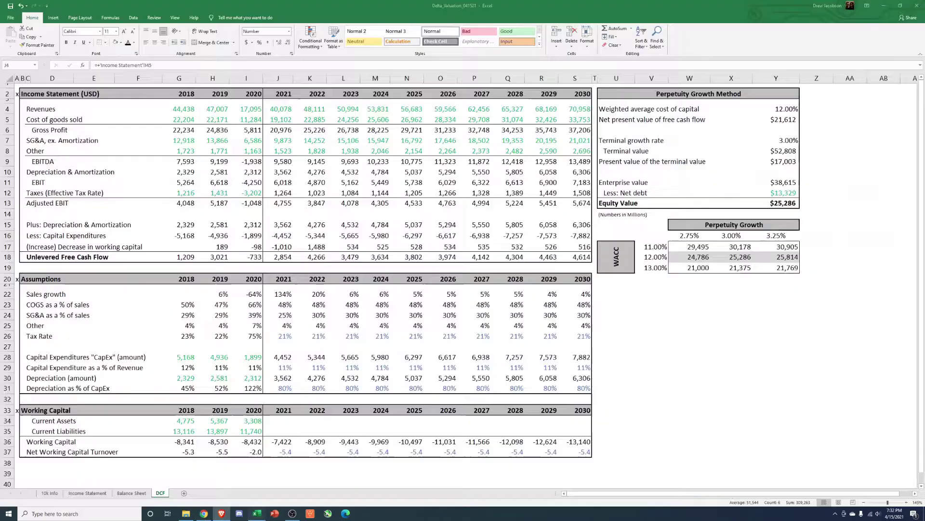
key("shift+BackSpace")
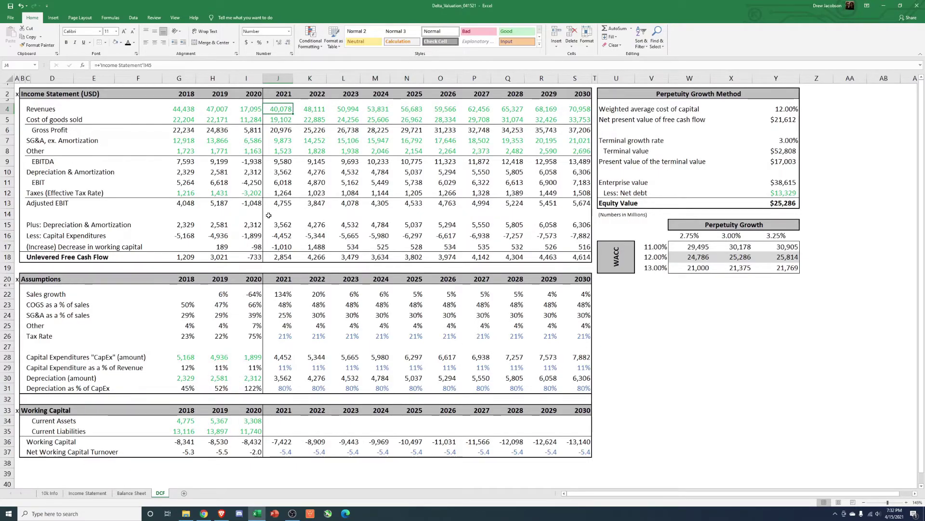
left_click(783, 202)
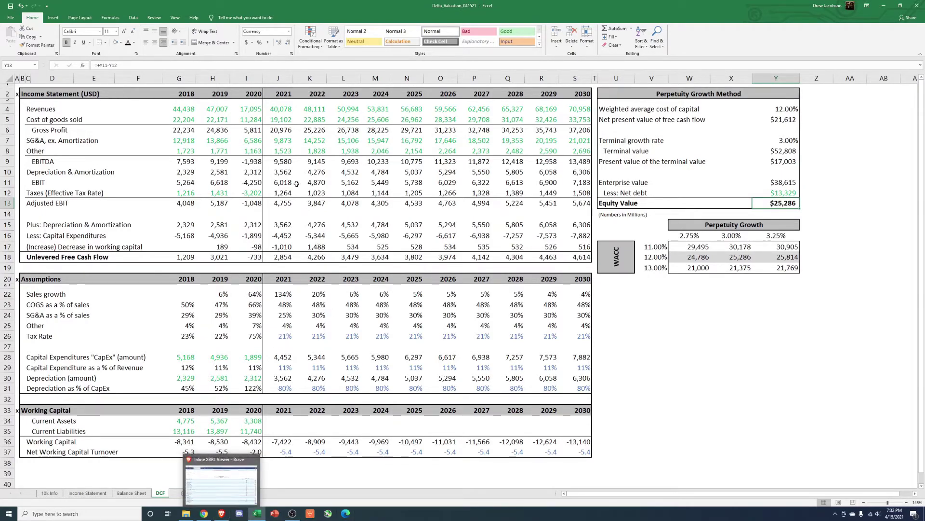
left_click_drag(273, 77, 575, 78)
left_click(221, 513)
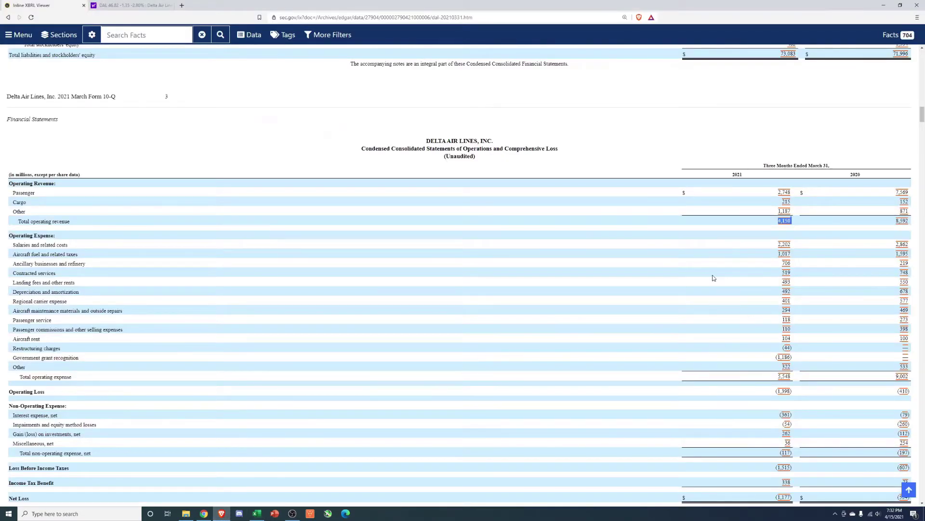
Move from the statement of operations to the Consolidated Balance Sheets, total assets 73,083 versus 71,996
scroll(732, 374, "down", 1)
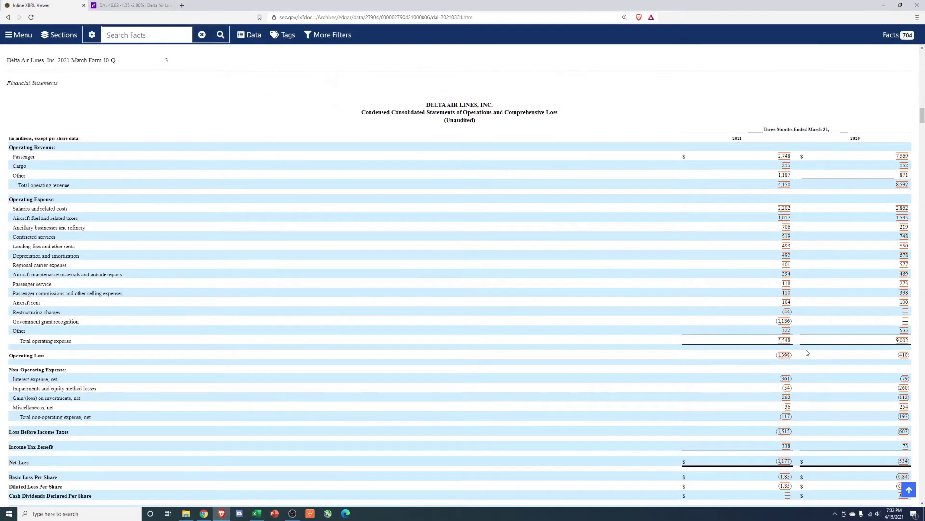
left_click_drag(796, 343, 776, 322)
left_click(771, 325)
scroll(719, 302, "down", 3)
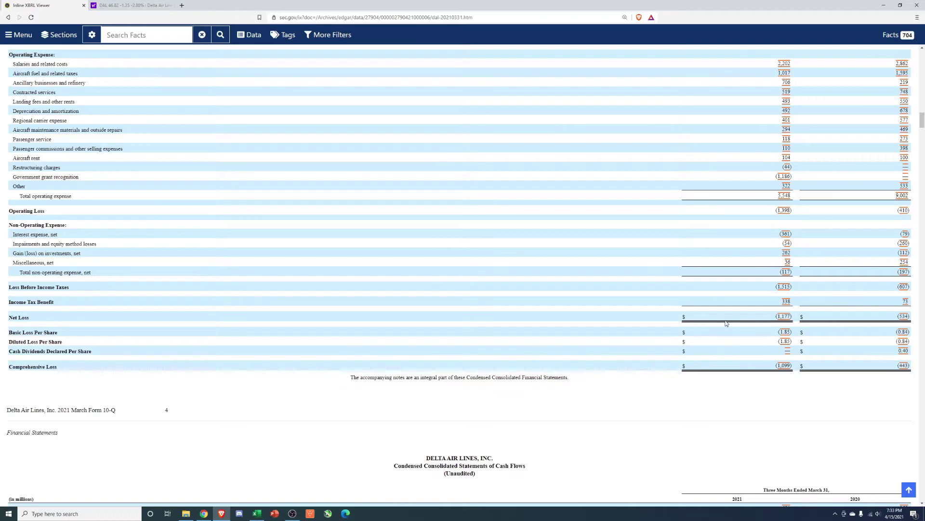
scroll(727, 322, "up", 1)
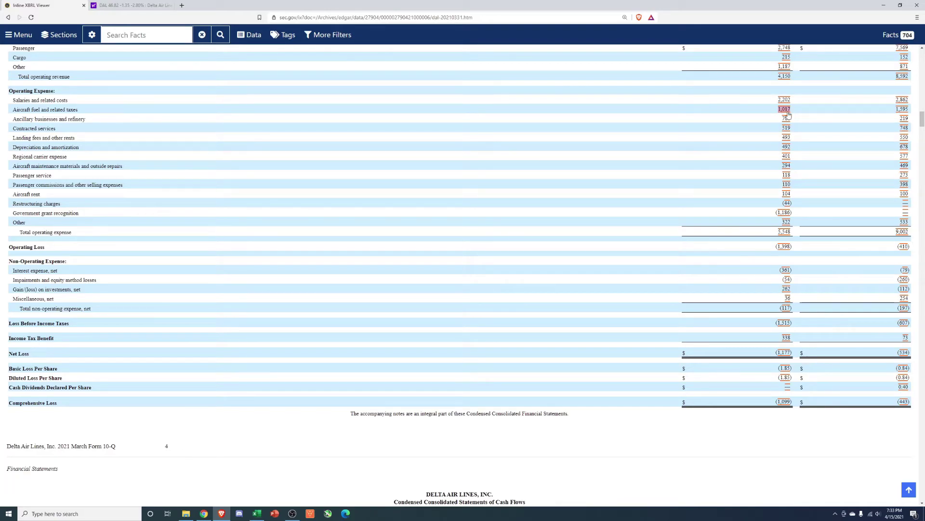
scroll(678, 140, "up", 1)
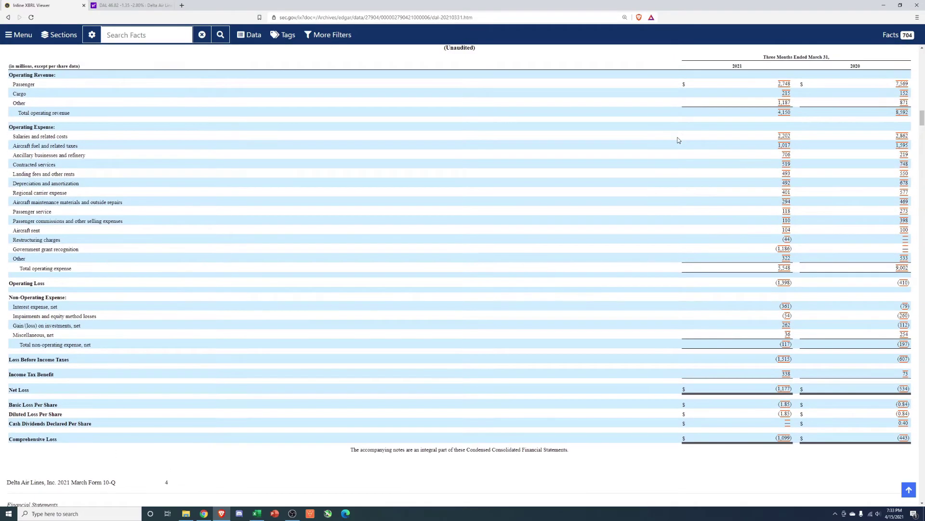
scroll(678, 140, "up", 10)
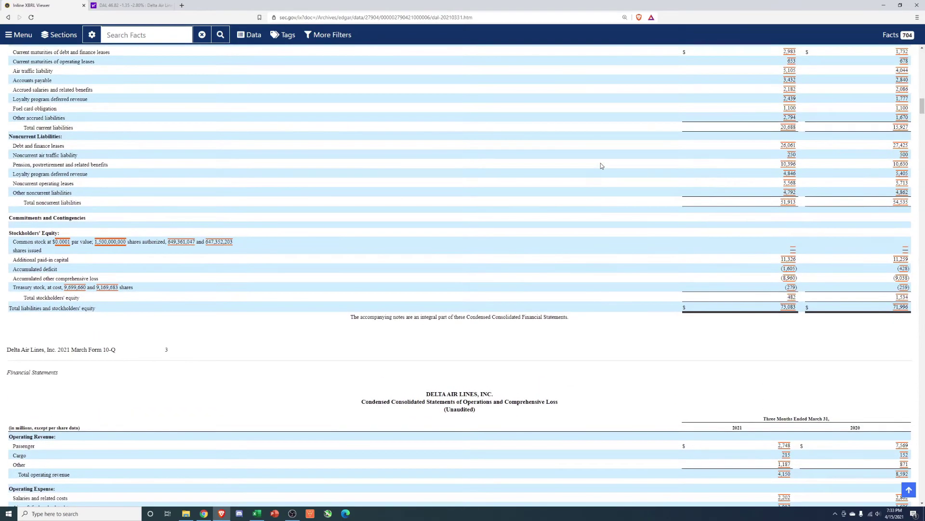
scroll(600, 165, "up", 2)
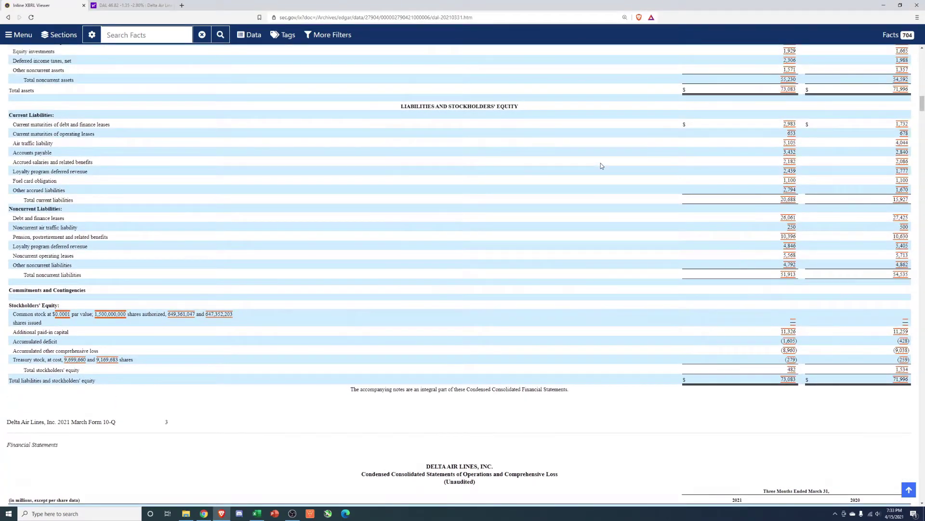
scroll(601, 166, "up", 2)
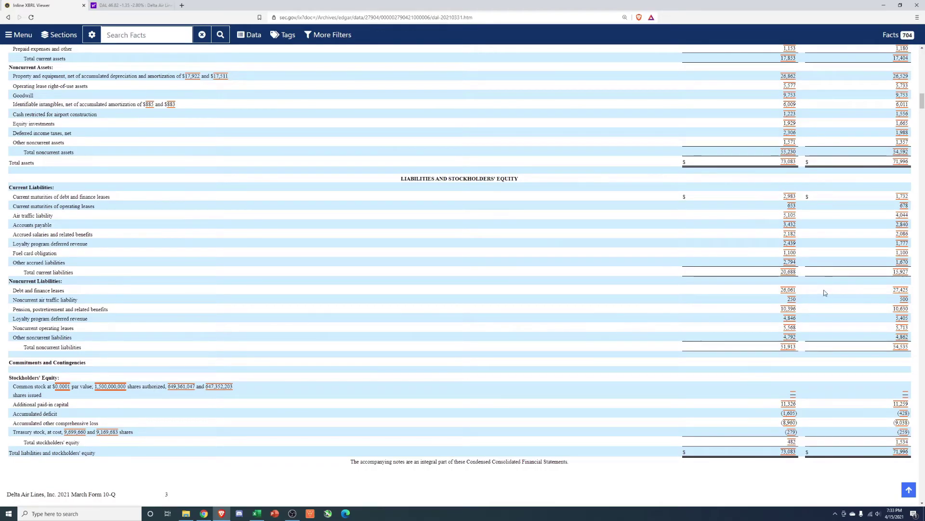
scroll(819, 289, "up", 6)
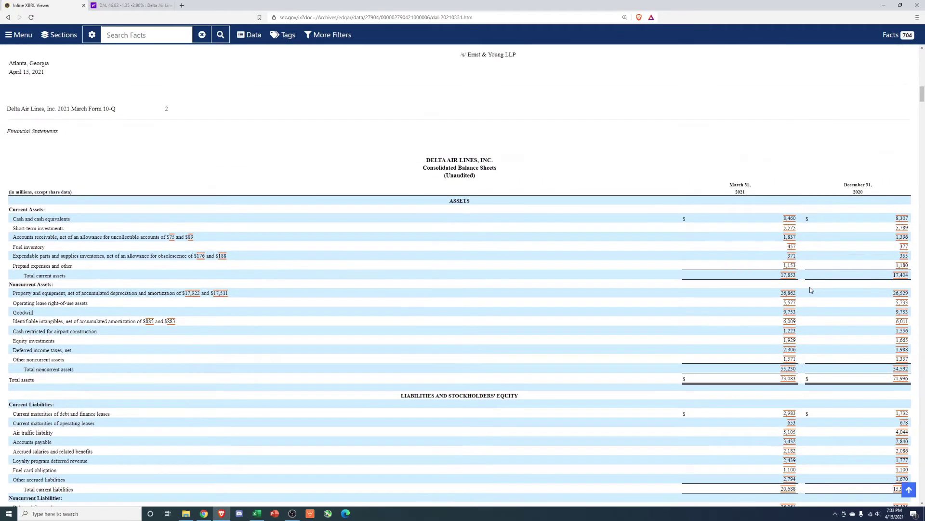
scroll(756, 318, "down", 3)
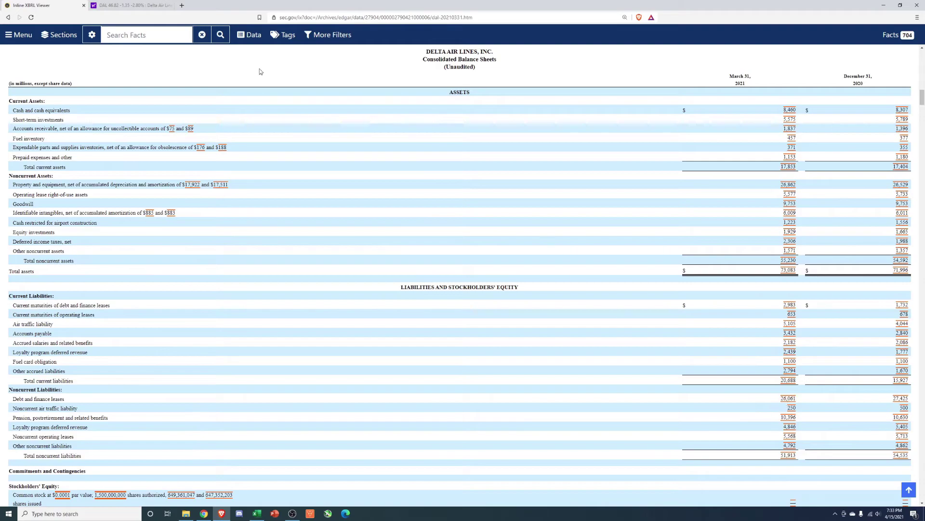
Compare the workbook's 27,425 debt and finance leases with the 10-Q balance sheet, then minimize the browser
left_click(257, 512)
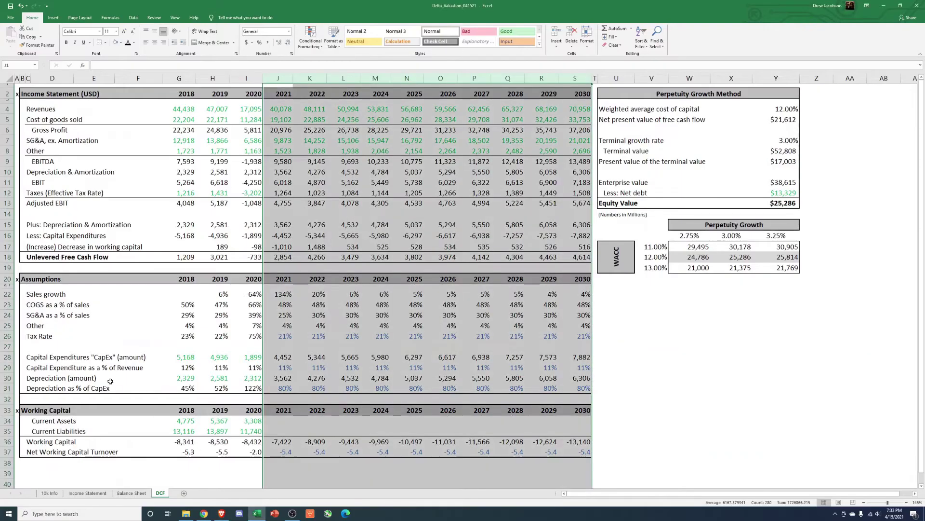
left_click(131, 493)
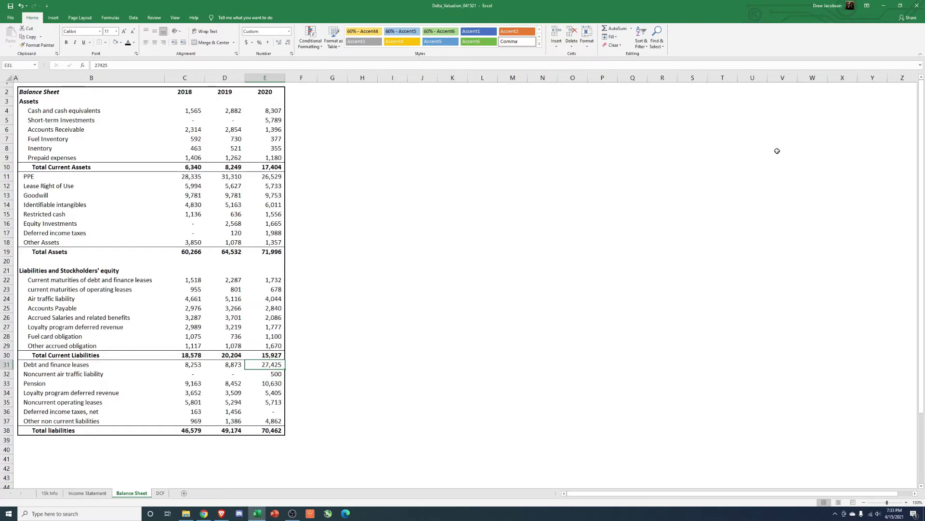
left_click(883, 6)
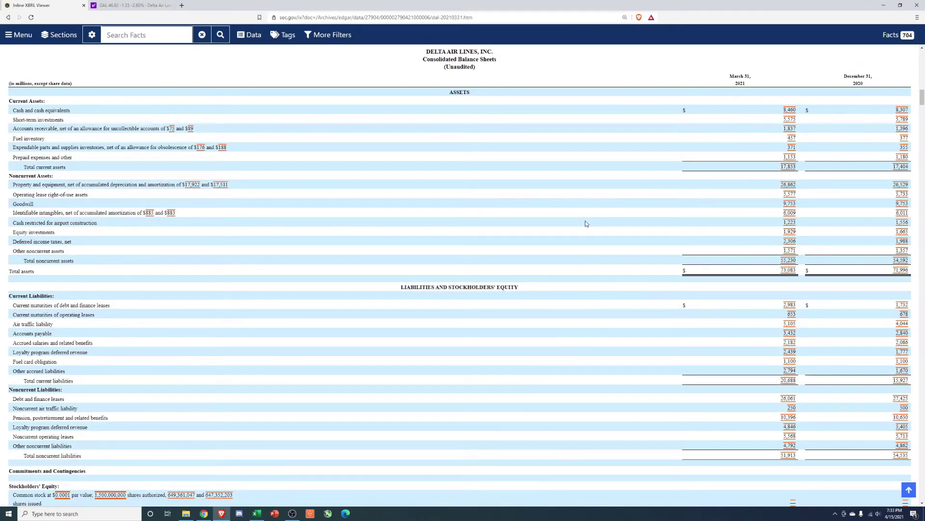
scroll(550, 285, "down", 3)
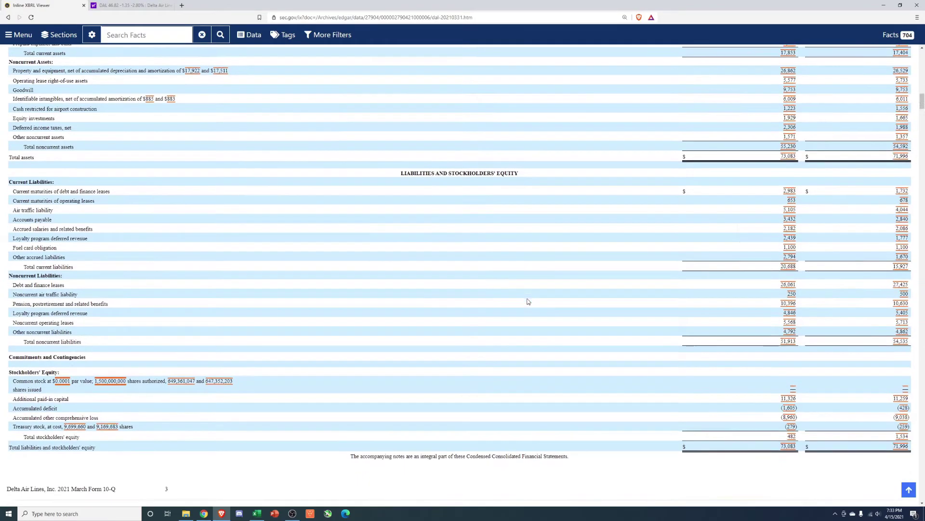
scroll(531, 303, "up", 10)
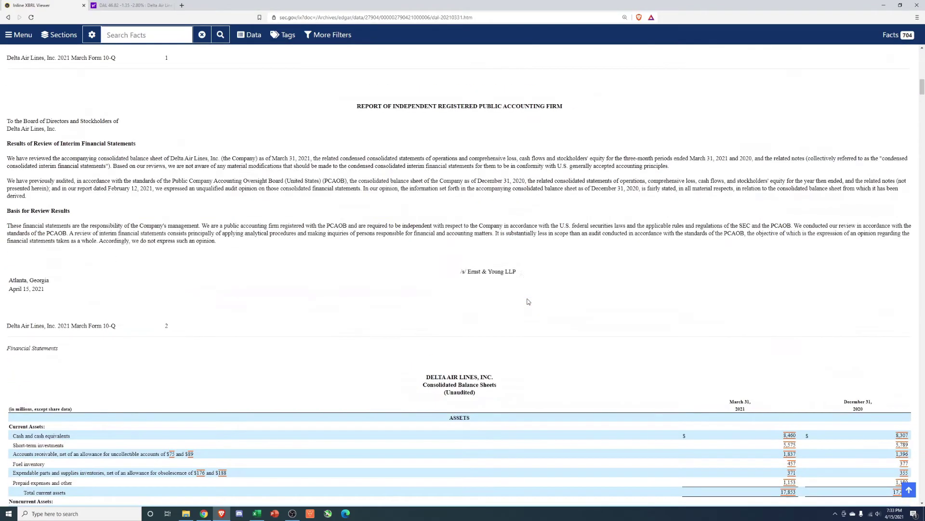
left_click(883, 5)
Bring the workbook back and scroll the Income Statement sheet to the expense schedule, rows 85–113
left_click(257, 514)
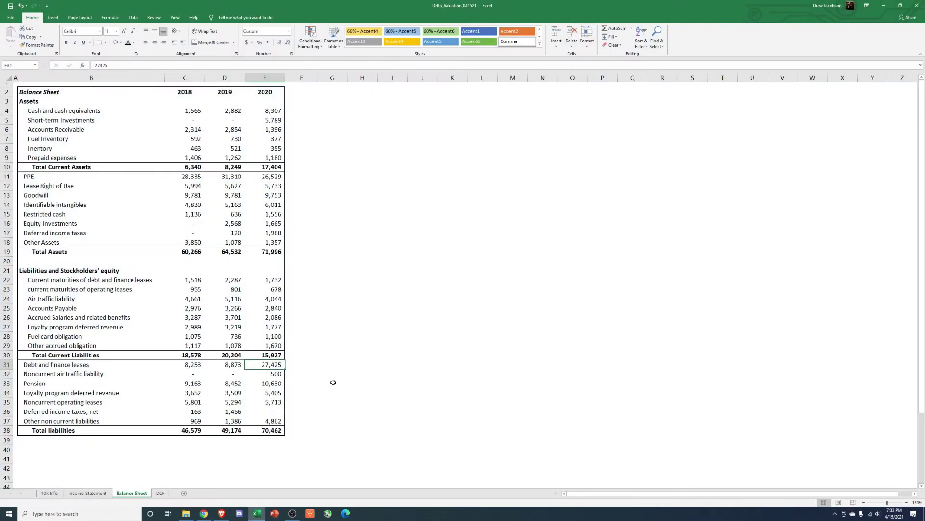
left_click(160, 493)
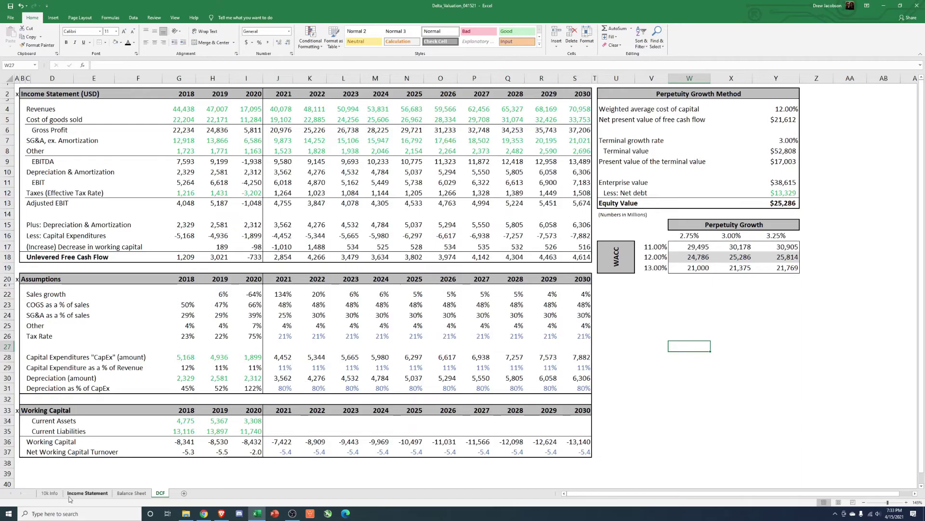
left_click(88, 493)
scroll(269, 411, "down", 5)
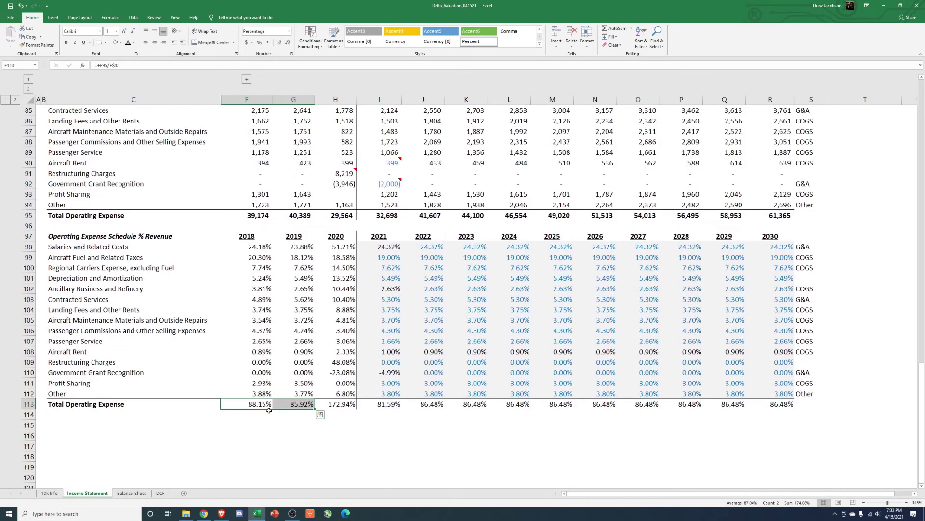
Inspect expense percentages I99:R112 and the 2018–2019 Other expense and aircraft rent ratios, then return to DCF
left_click_drag(388, 259, 783, 393)
left_click_drag(553, 424, 325, 418)
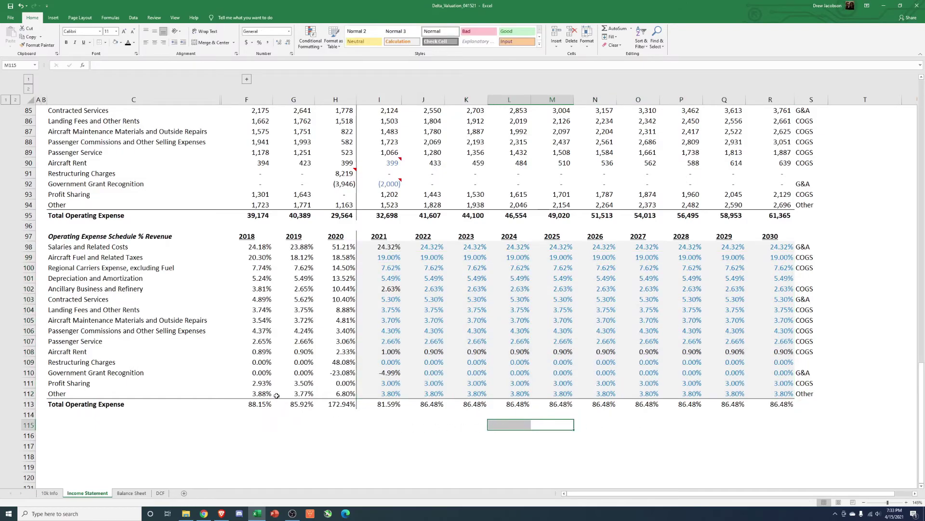
left_click_drag(261, 393, 299, 393)
left_click_drag(255, 351, 299, 352)
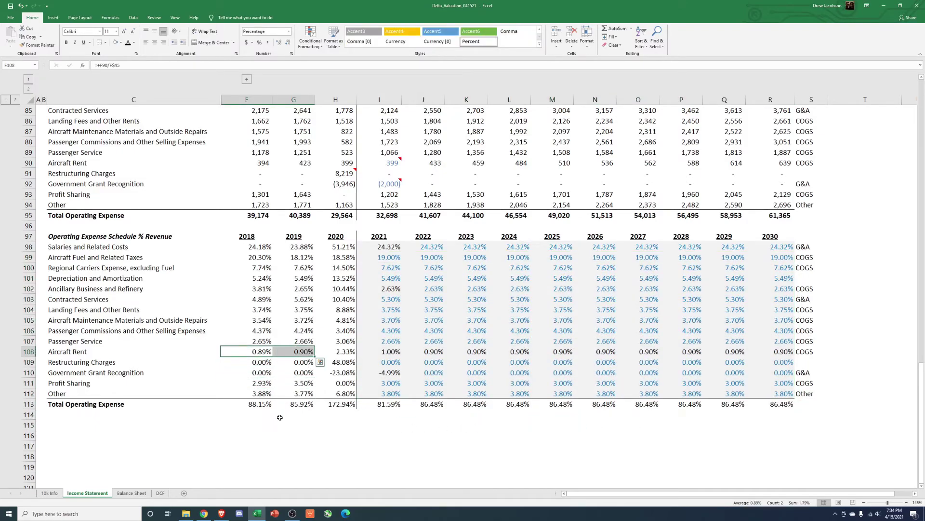
left_click(160, 493)
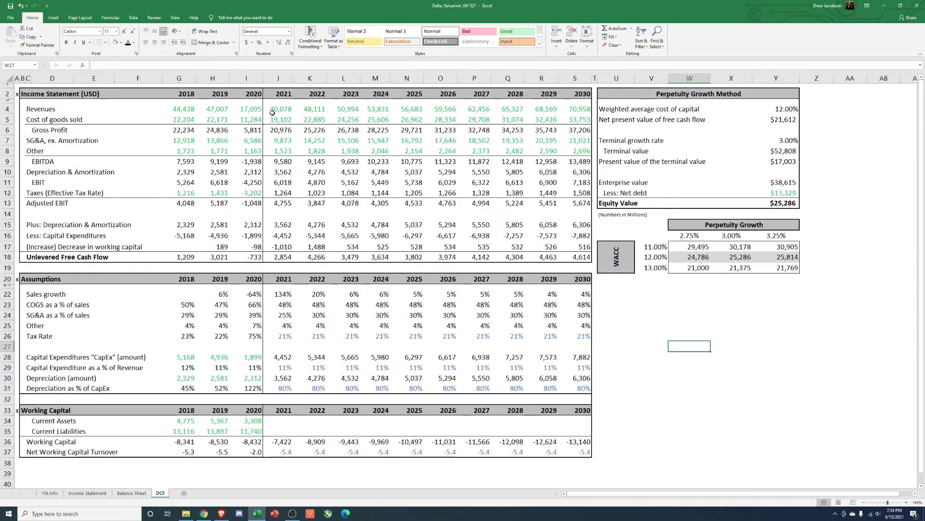
left_click_drag(272, 113, 289, 257)
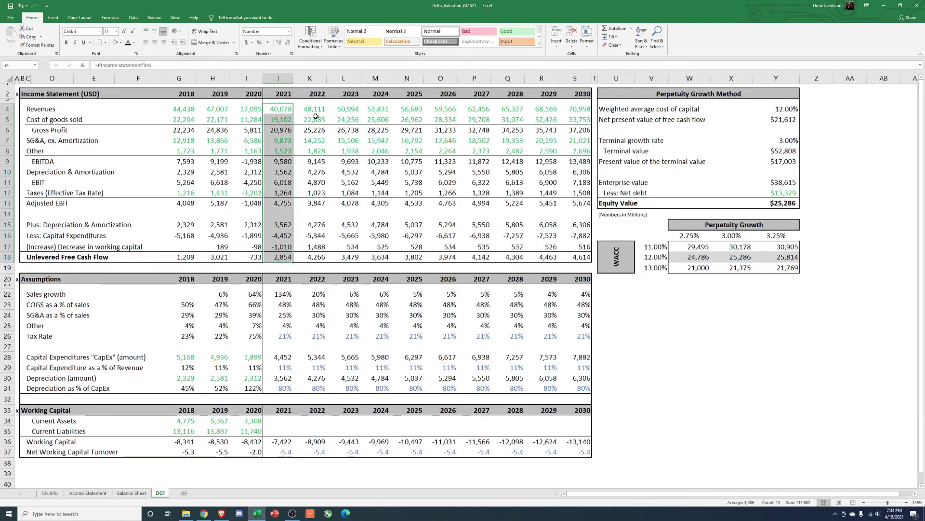
left_click_drag(314, 112, 576, 258)
left_click(217, 111)
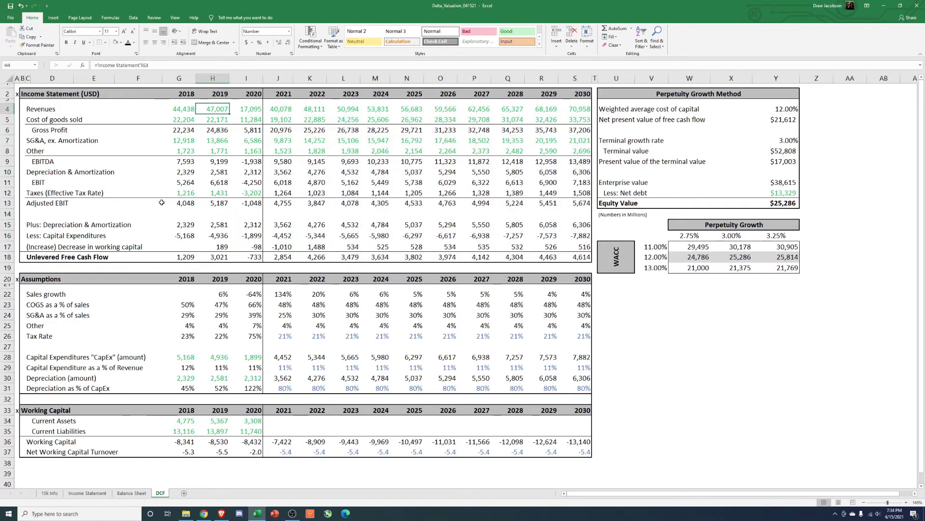
left_click(284, 110)
left_click(288, 255)
left_click(166, 67)
type("-1000")
key("Return")
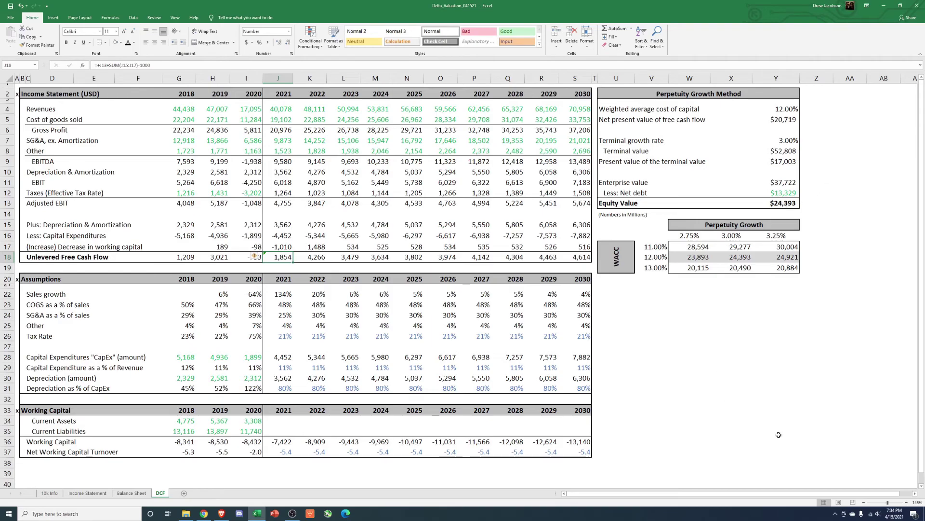
key("ctrl+z")
left_click_drag(731, 345, 730, 357)
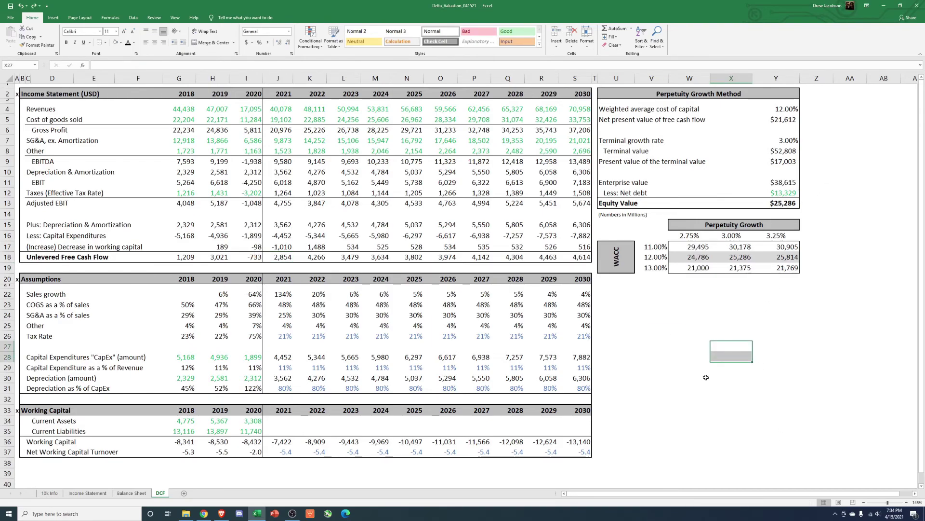
left_click(658, 370)
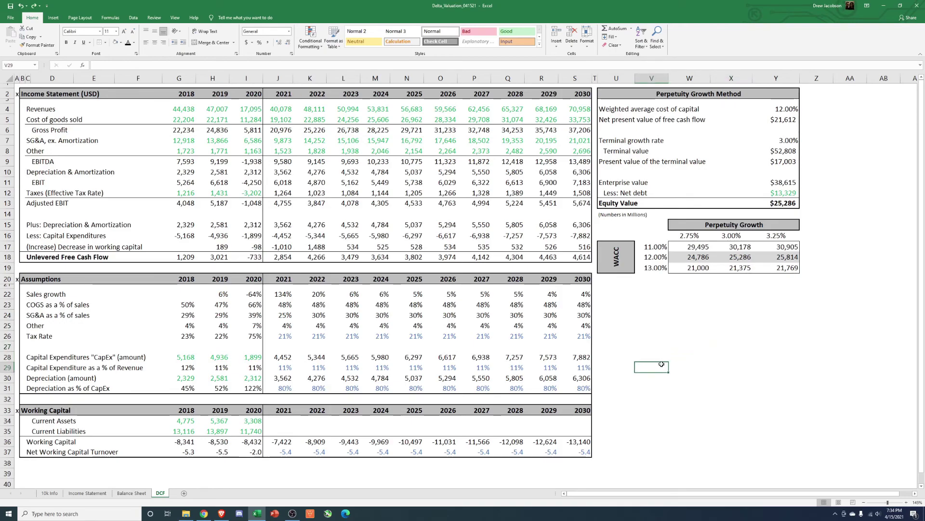
left_click(652, 336)
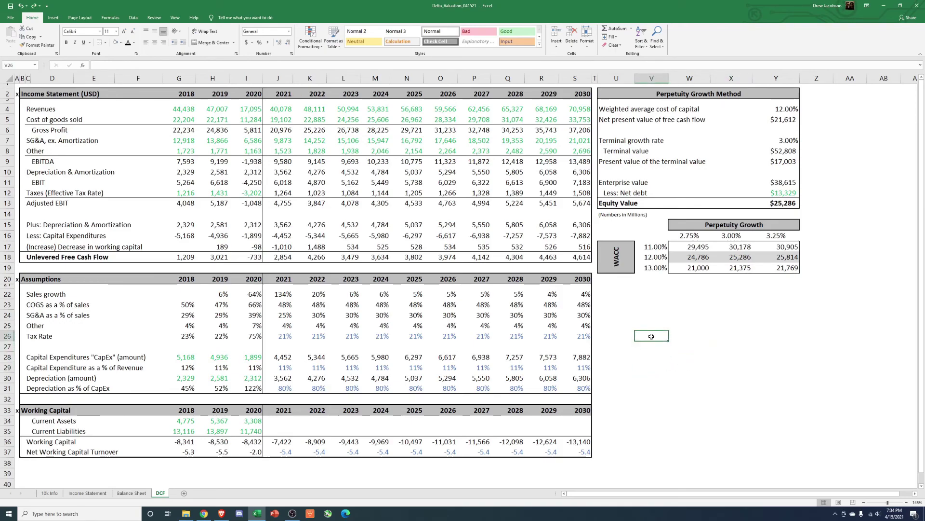